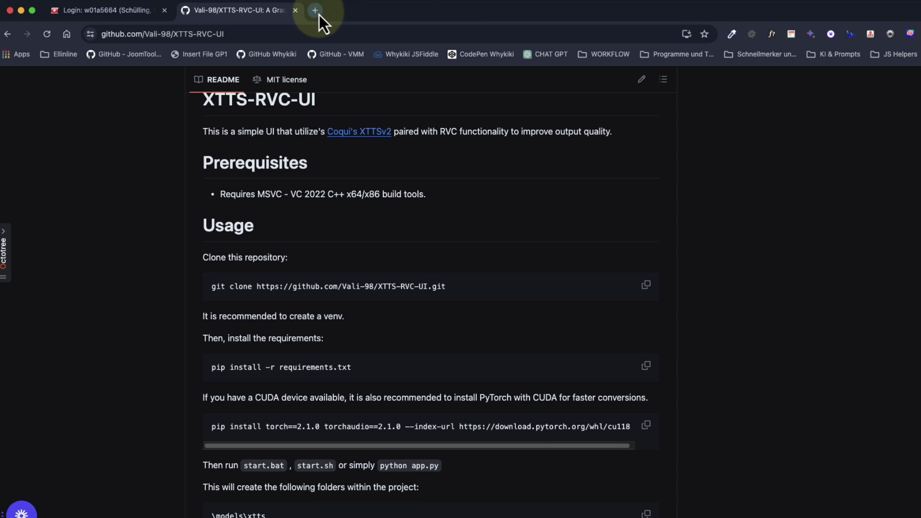
Switch to the TTS RVC UI, replay the opening of the RVC result audio, and select the entire German input text.
{"action": "scroll", "coordinate": [367, 185], "scroll_direction": "up", "scroll_amount": 2}
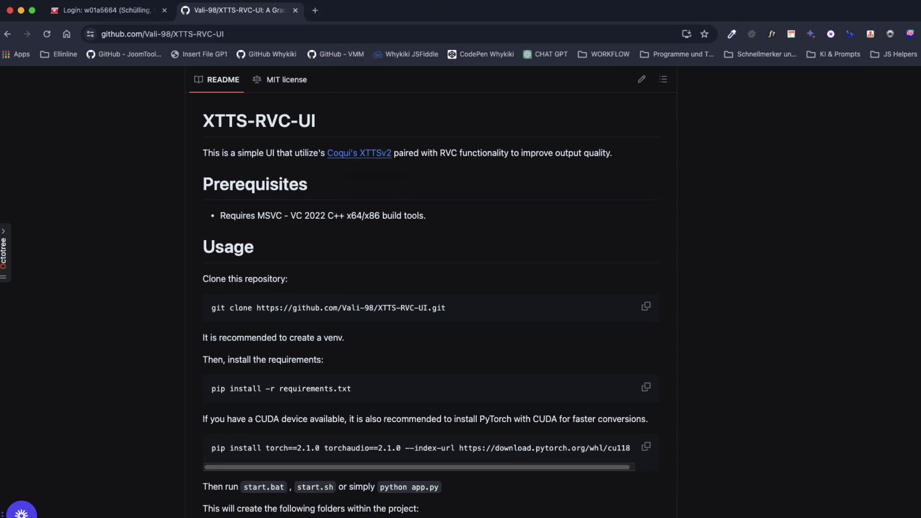
{"action": "key", "text": "super+Tab"}
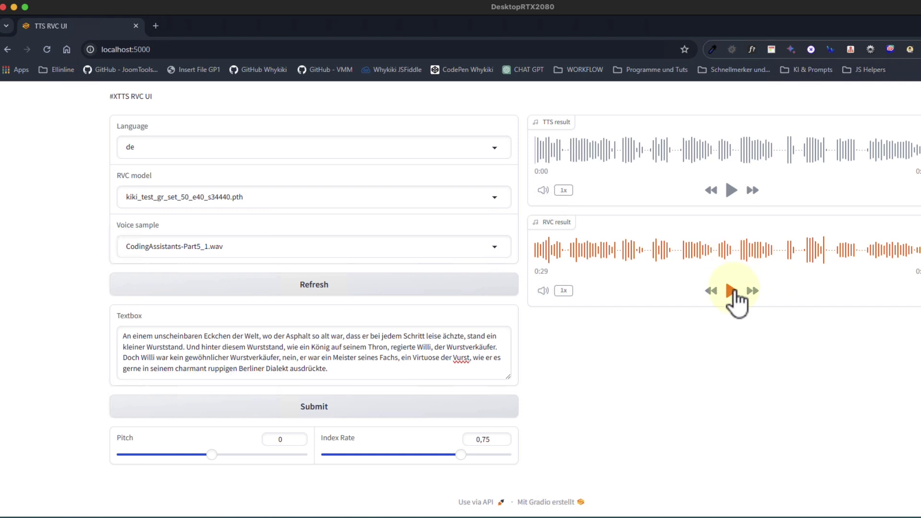
{"action": "left_click", "coordinate": [539, 254]}
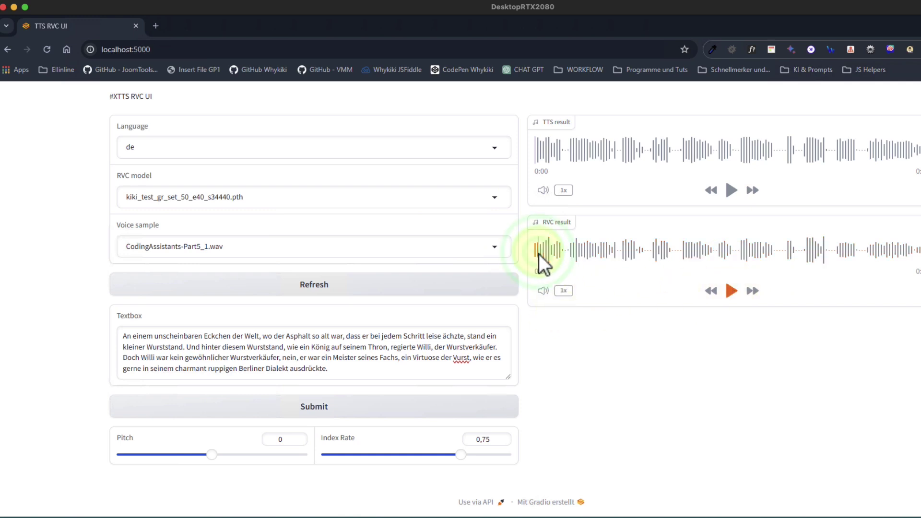
{"action": "left_click", "coordinate": [729, 293]}
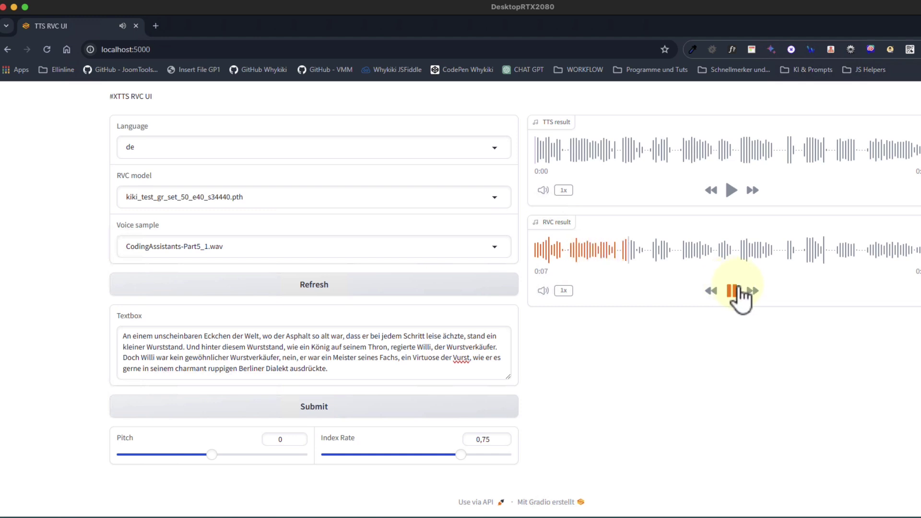
{"action": "left_click", "coordinate": [734, 290]}
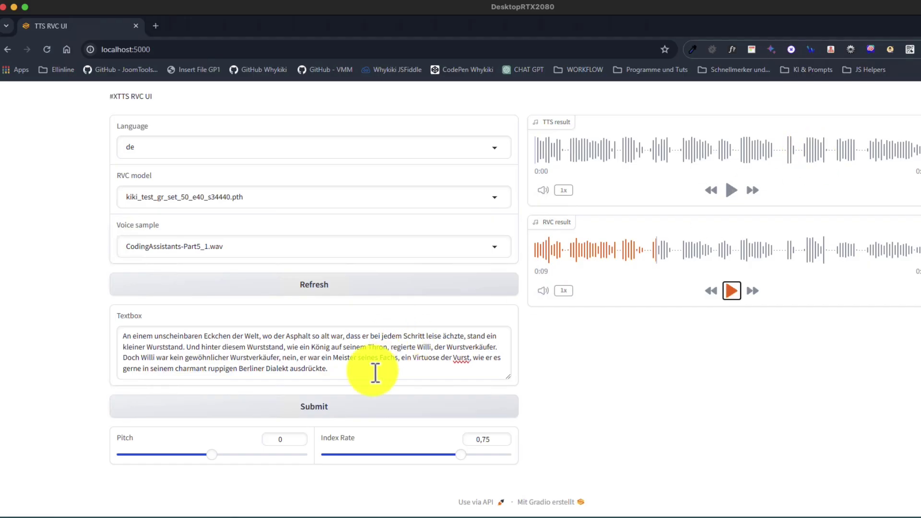
{"action": "left_click_drag", "start_coordinate": [356, 370], "coordinate": [17, 319]}
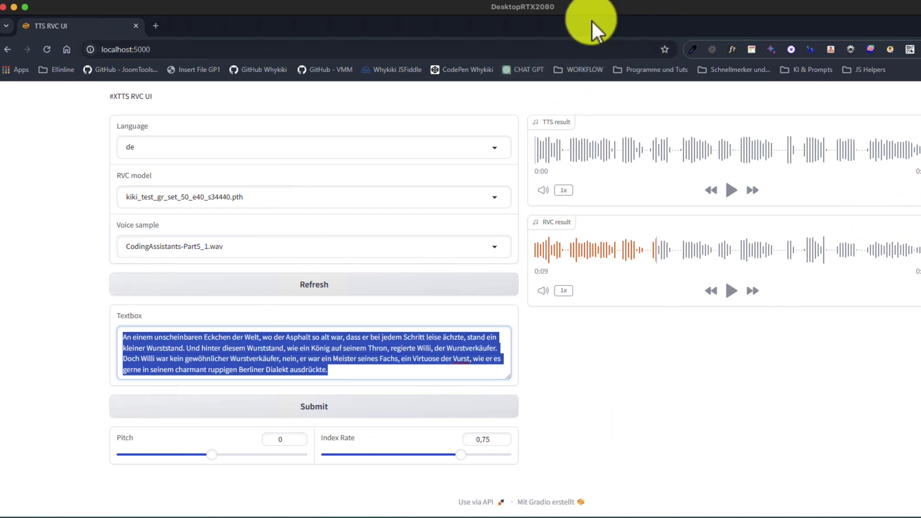
Switch back to the GitHub browser window and open the RVC-Project/Retrieval-based-Voice-Conversion-WebUI repository in a new tab.
{"action": "left_click_drag", "start_coordinate": [549, 10], "coordinate": [554, 9]}
{"action": "key", "text": "super+Tab"}
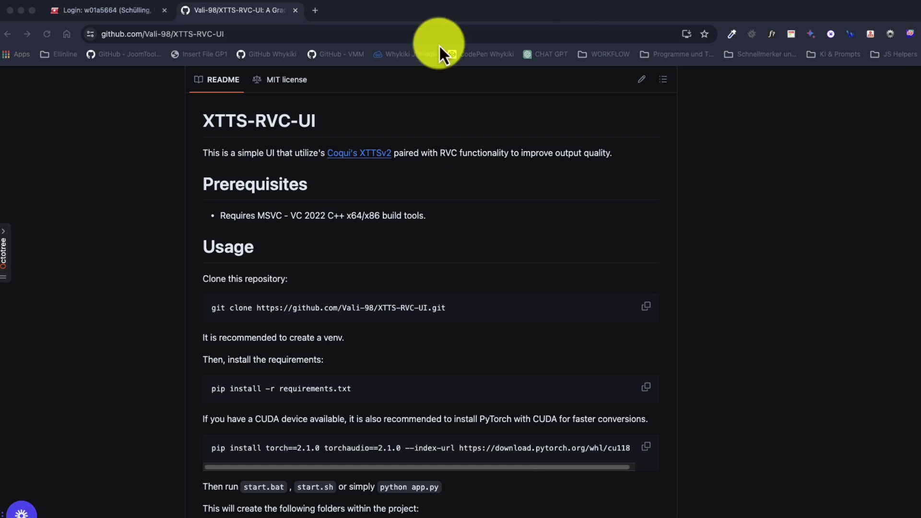
{"action": "left_click", "coordinate": [315, 10]}
{"action": "type", "text": "retrieval"}
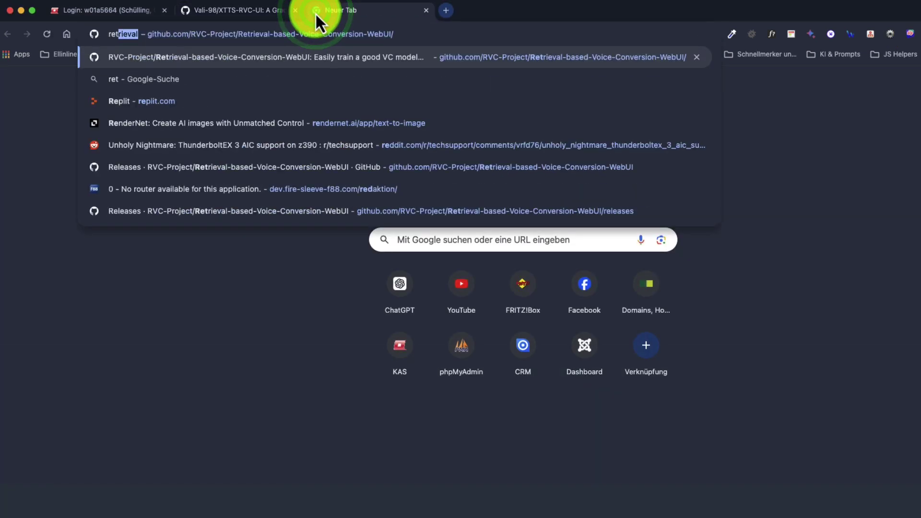
{"action": "key", "text": "Return"}
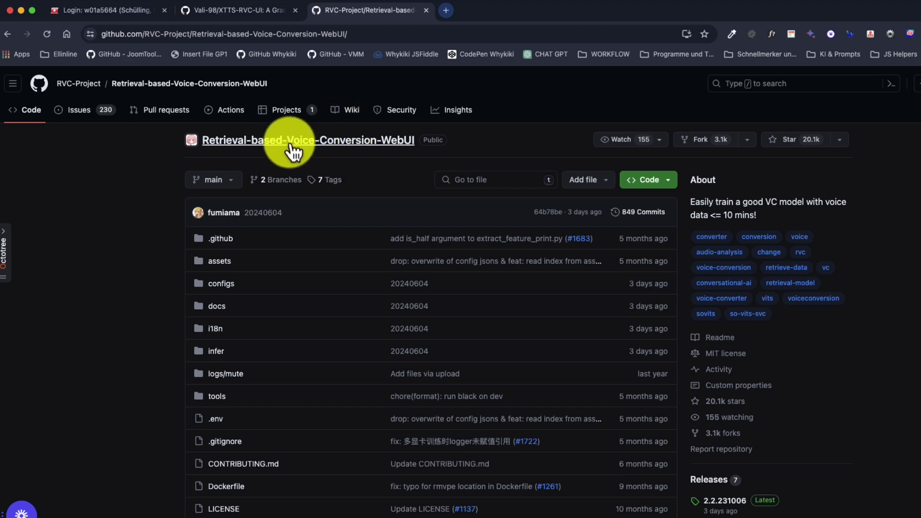
Open the repository's releases page and highlight the "For Nvidia GPU users:" line of release 2.2.231006.
{"action": "scroll", "coordinate": [791, 242], "scroll_direction": "down", "scroll_amount": 3}
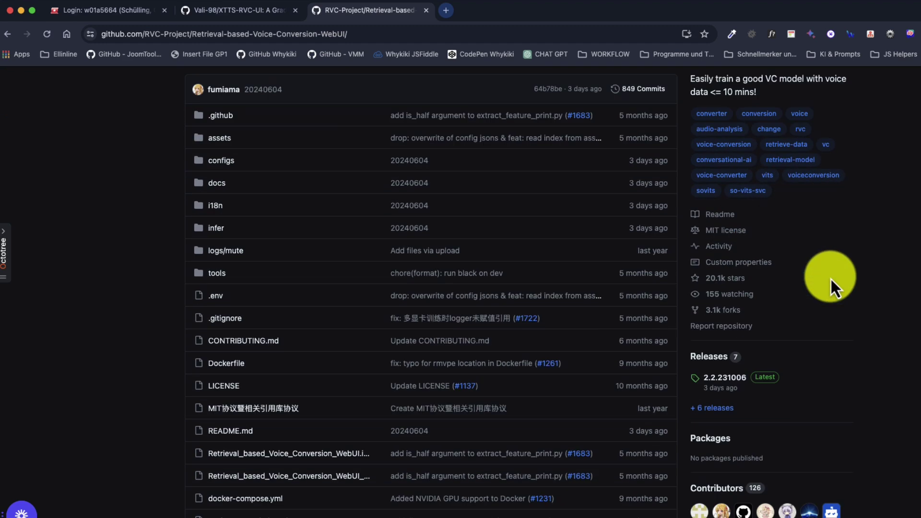
{"action": "scroll", "coordinate": [695, 364], "scroll_direction": "up", "scroll_amount": 1}
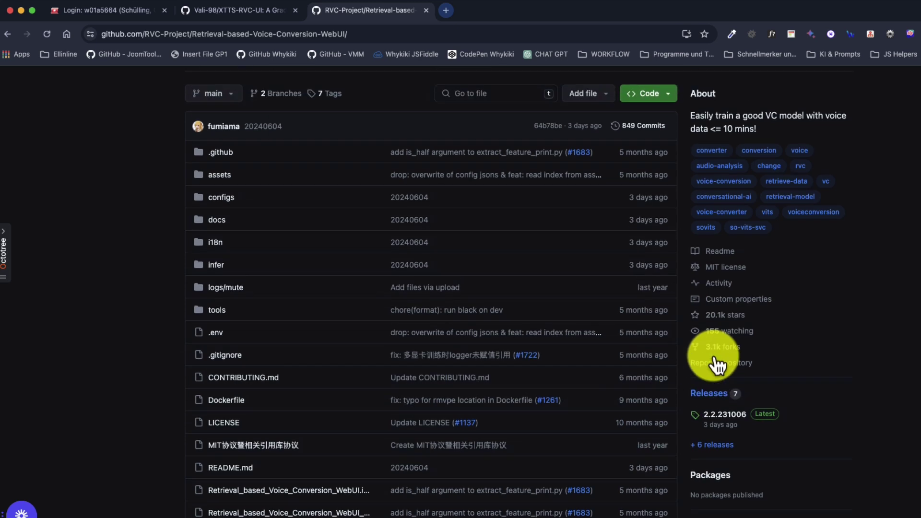
{"action": "scroll", "coordinate": [719, 367], "scroll_direction": "down", "scroll_amount": 2}
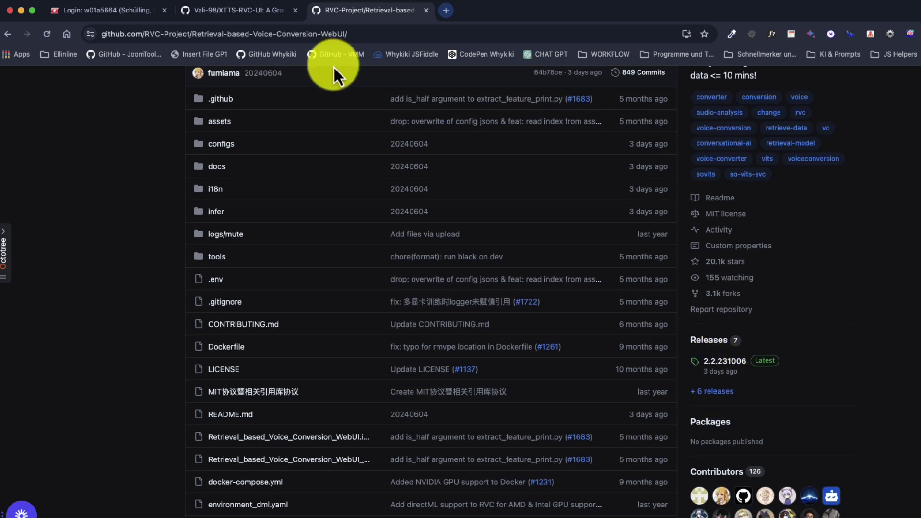
{"action": "left_click", "coordinate": [382, 36]}
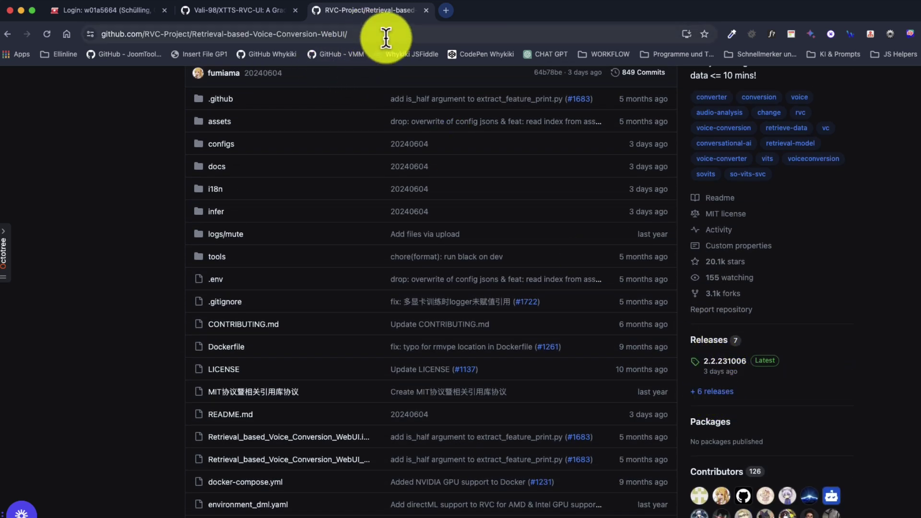
{"action": "left_click", "coordinate": [712, 393]}
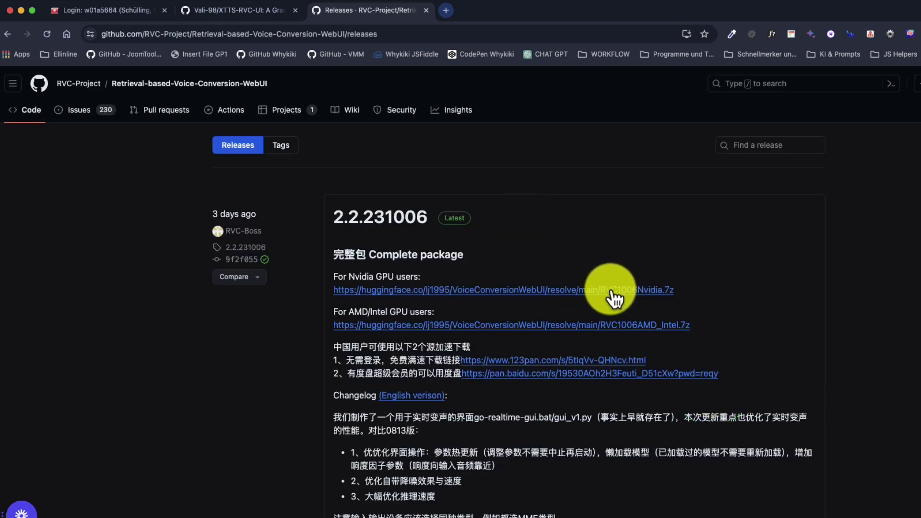
{"action": "triple_click", "coordinate": [368, 276]}
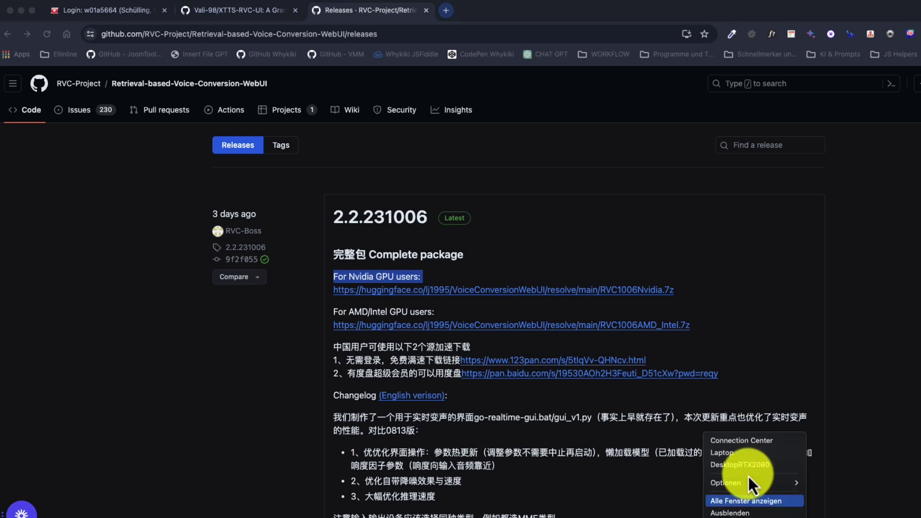
Switch to the Laptop remote desktop and narrow the navigation pane to review the files in the RVC1006Nvidia folder.
{"action": "left_click", "coordinate": [742, 457]}
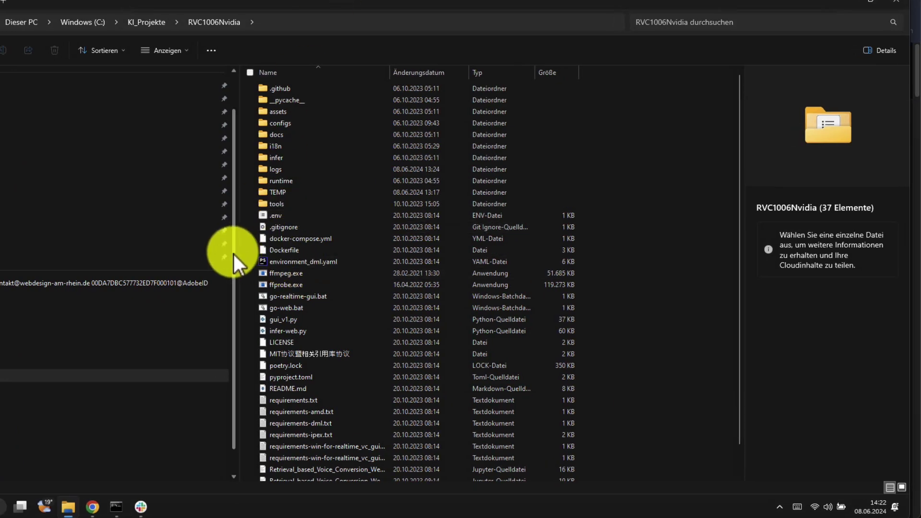
{"action": "left_click_drag", "start_coordinate": [238, 251], "coordinate": [8, 244]}
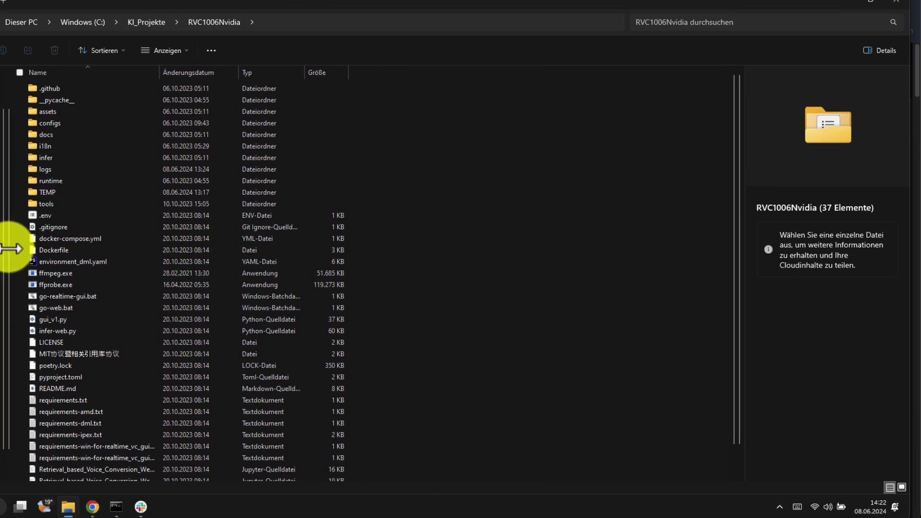
{"action": "scroll", "coordinate": [79, 312], "scroll_direction": "down", "scroll_amount": 1}
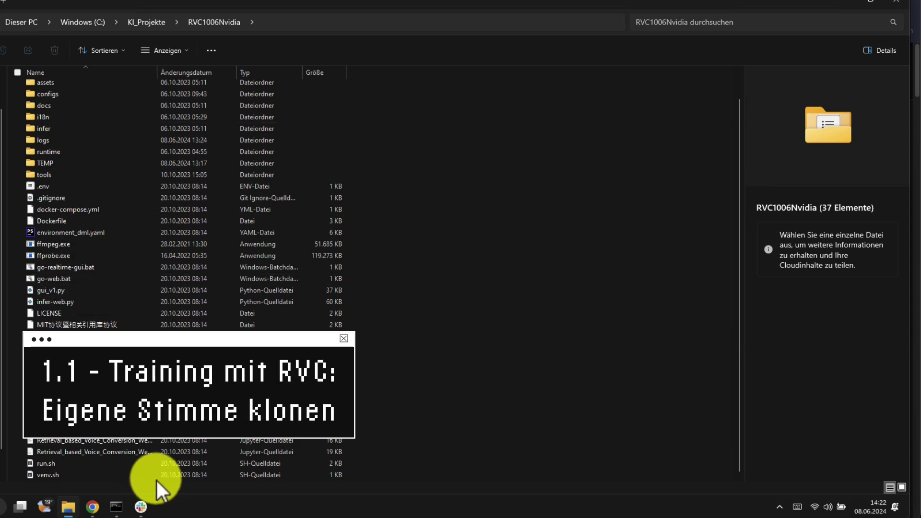
Switch to the RVC WebUI in Chrome and highlight the experiment name and the training folder path on the training page.
{"action": "left_click", "coordinate": [92, 507]}
{"action": "scroll", "coordinate": [191, 178], "scroll_direction": "up", "scroll_amount": 10}
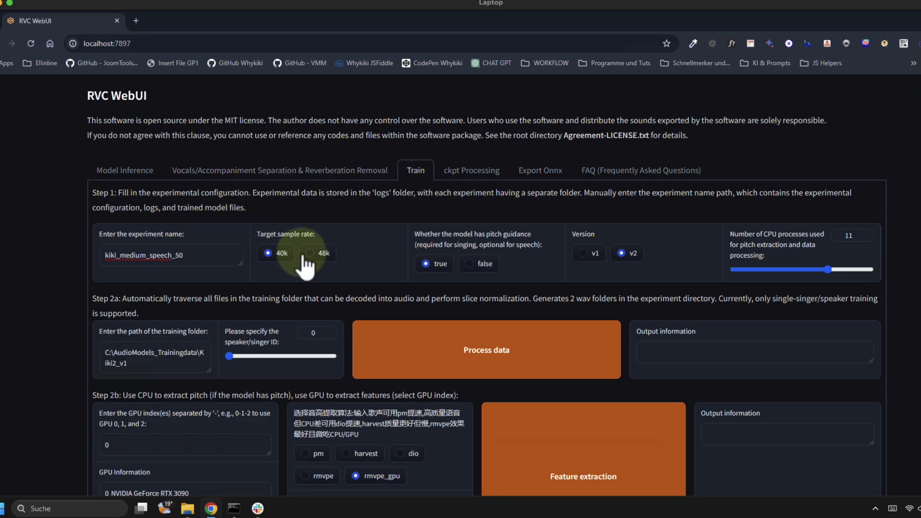
{"action": "double_click", "coordinate": [210, 254]}
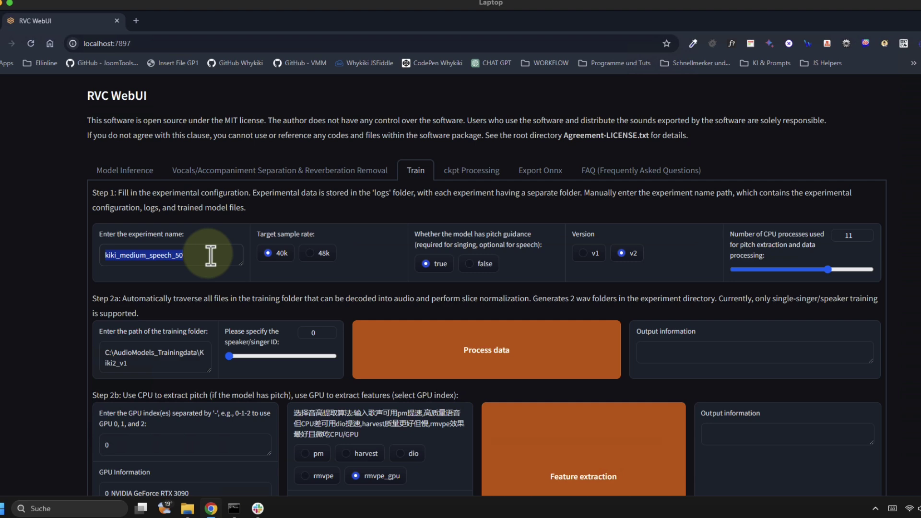
{"action": "double_click", "coordinate": [206, 254]}
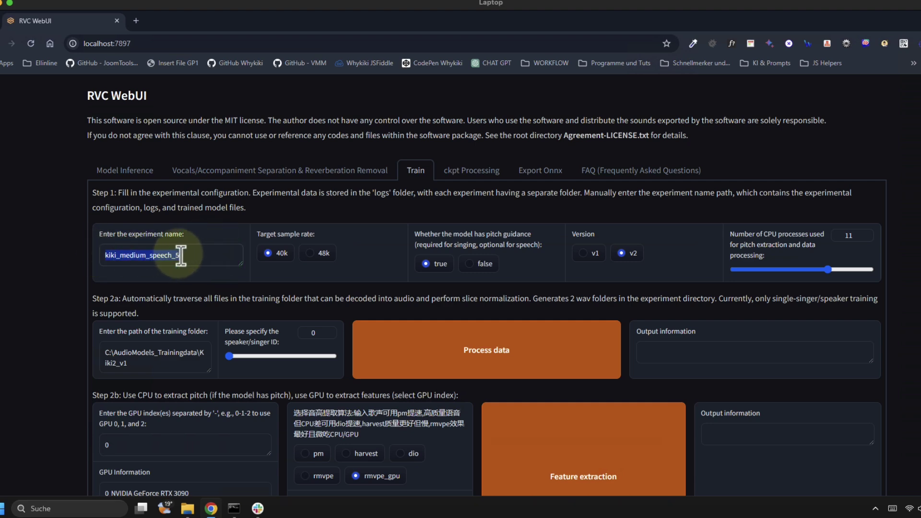
{"action": "triple_click", "coordinate": [144, 360]}
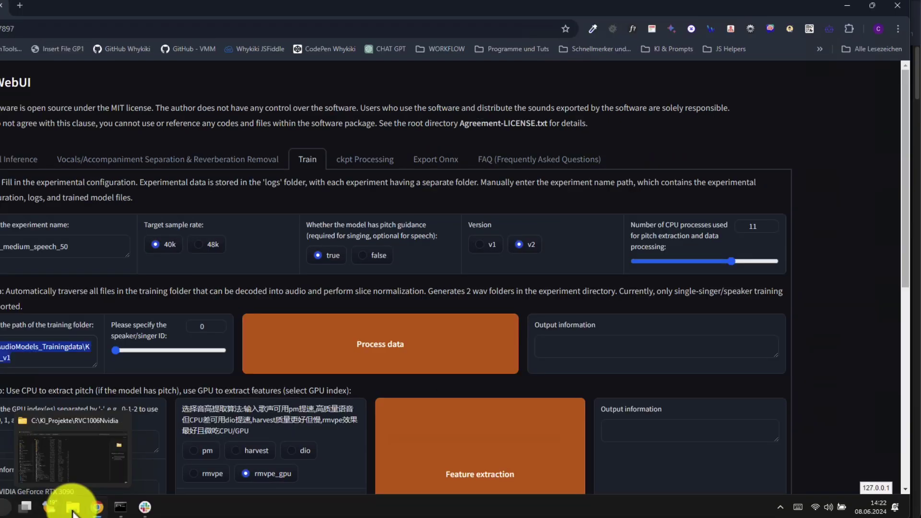
Switch to File Explorer and open the Kiki2 folder in C:\AudioModels_Trainingdata to view its training audio files.
{"action": "left_click", "coordinate": [188, 508]}
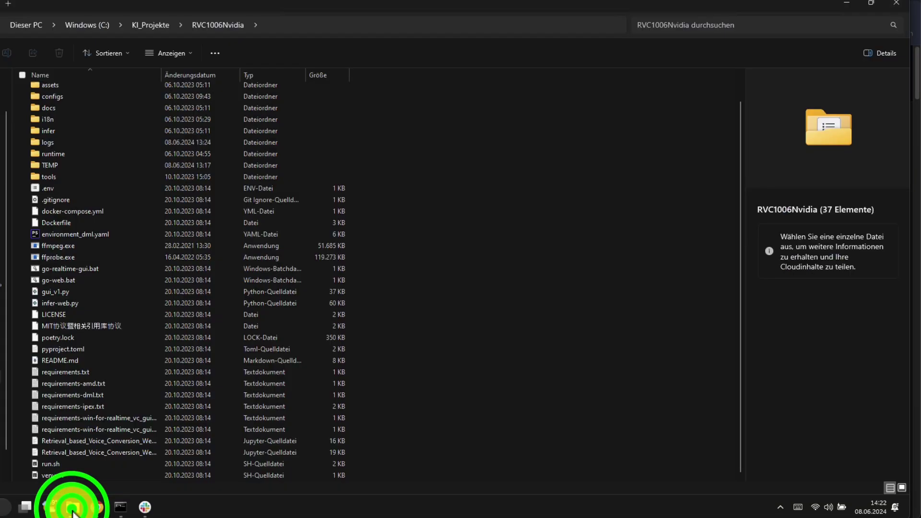
{"action": "left_click", "coordinate": [88, 24]}
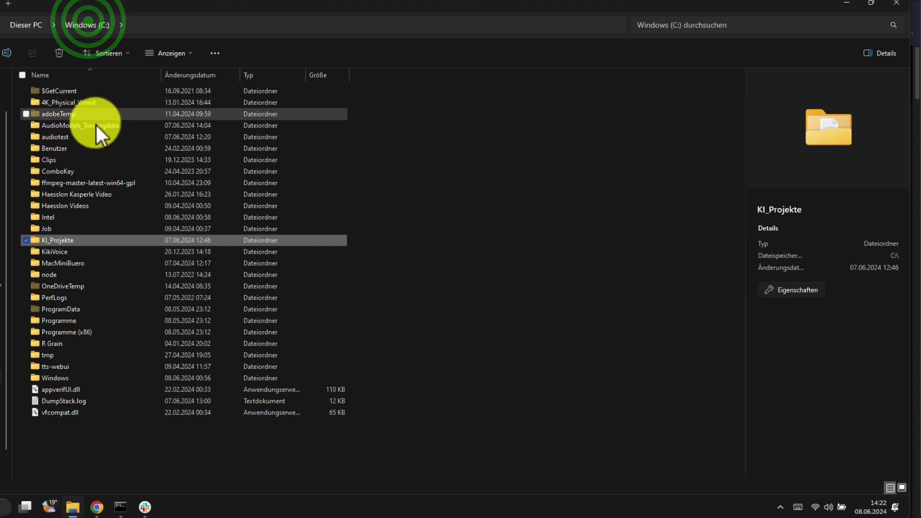
{"action": "left_click", "coordinate": [95, 126]}
{"action": "double_click", "coordinate": [96, 125]}
{"action": "double_click", "coordinate": [68, 101]}
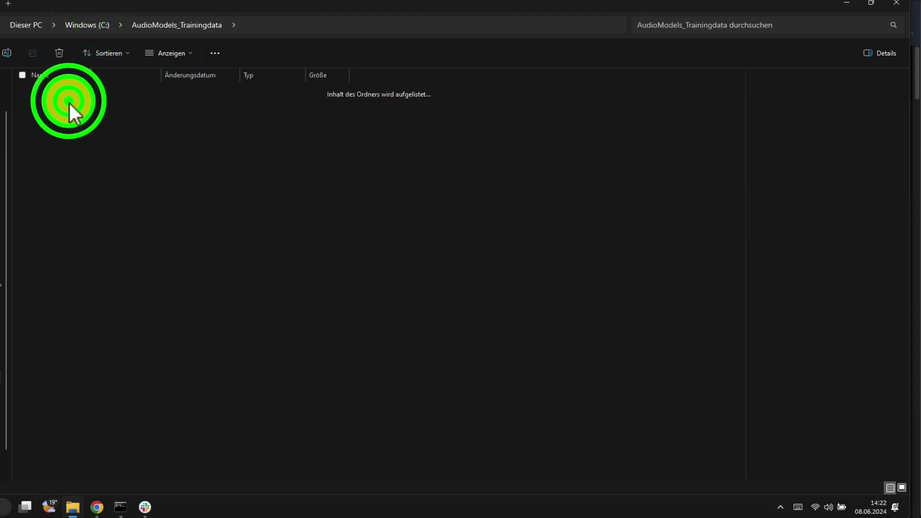
{"action": "left_click", "coordinate": [196, 25]}
{"action": "double_click", "coordinate": [55, 90]}
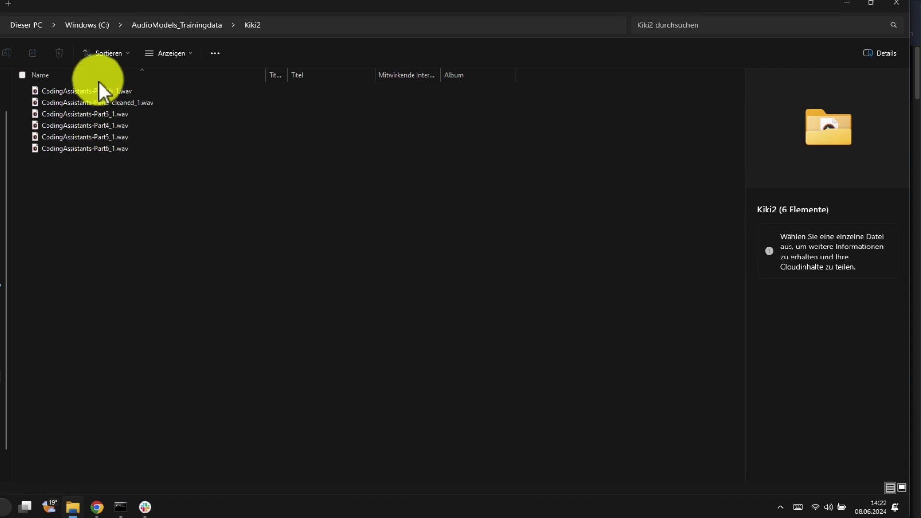
Open the Kiki2_v1 folder in AudioModels_Trainingdata and highlight the matching training folder path in the RVC WebUI.
{"action": "left_click", "coordinate": [185, 27]}
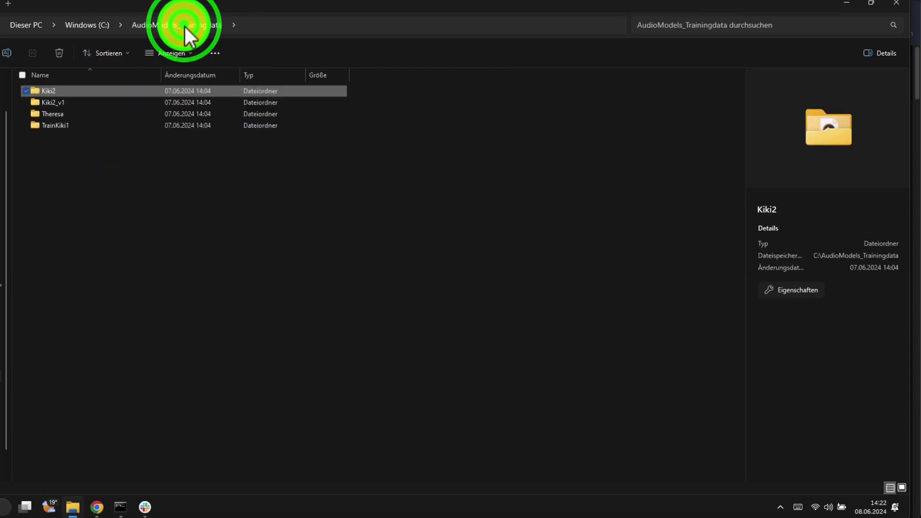
{"action": "left_click", "coordinate": [67, 103]}
{"action": "double_click", "coordinate": [67, 106]}
{"action": "mouse_move", "coordinate": [72, 506]}
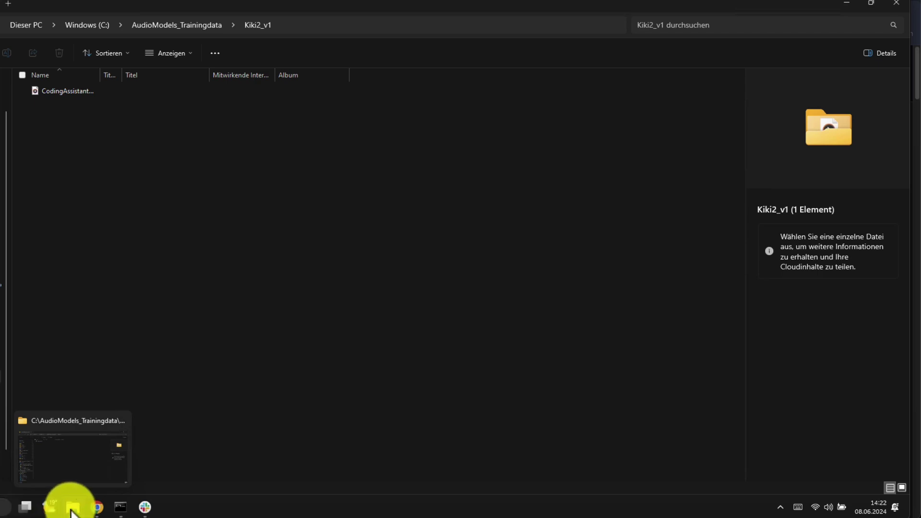
{"action": "left_click", "coordinate": [94, 506]}
{"action": "triple_click", "coordinate": [34, 354]}
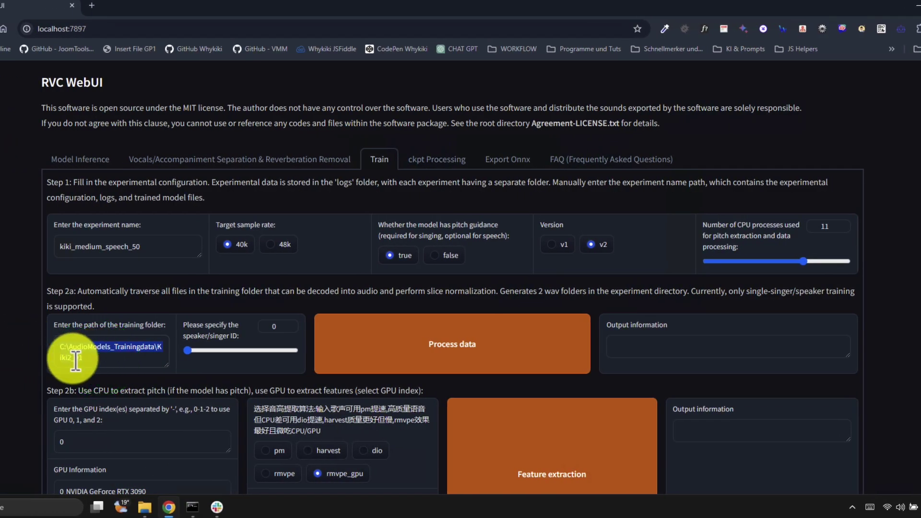
Return to the Kiki2_v1 folder in File Explorer, widen the Titelnummer column, and select the CodingAssistants audio file.
{"action": "left_click", "coordinate": [142, 505]}
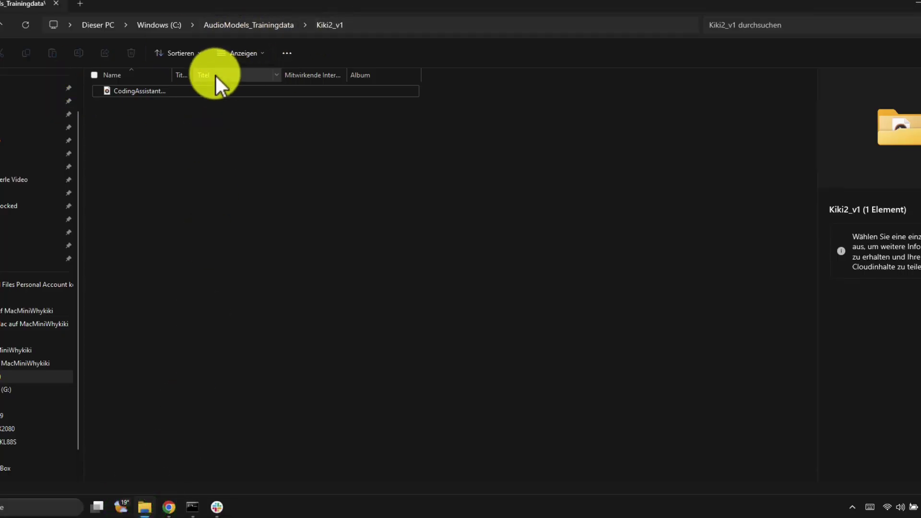
{"action": "left_click_drag", "start_coordinate": [192, 75], "coordinate": [363, 77]}
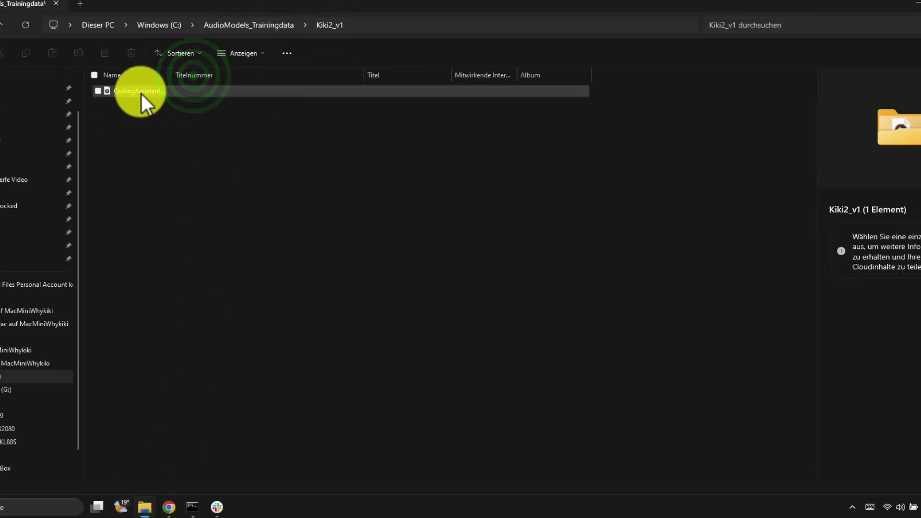
{"action": "left_click", "coordinate": [141, 94]}
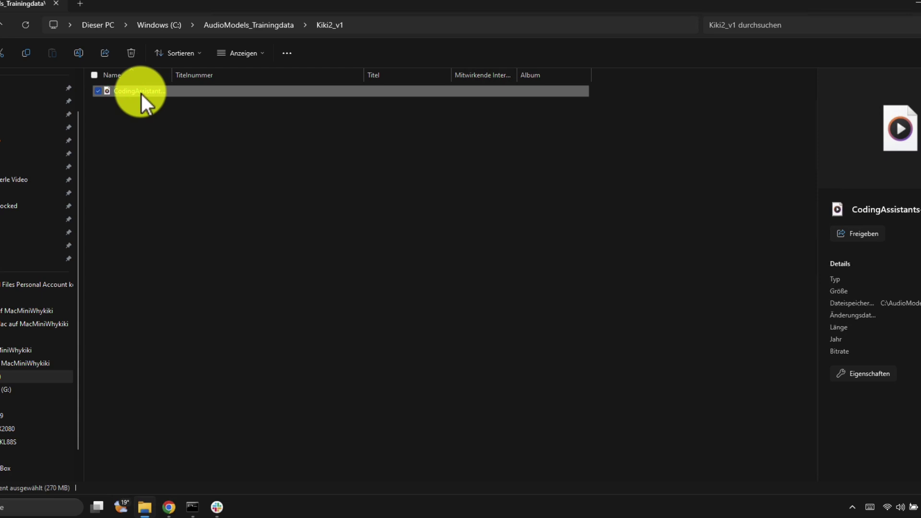
Check the training folder path in the RVC WebUI and return to the Kiki2_v1 folder in File Explorer.
{"action": "left_click", "coordinate": [171, 507]}
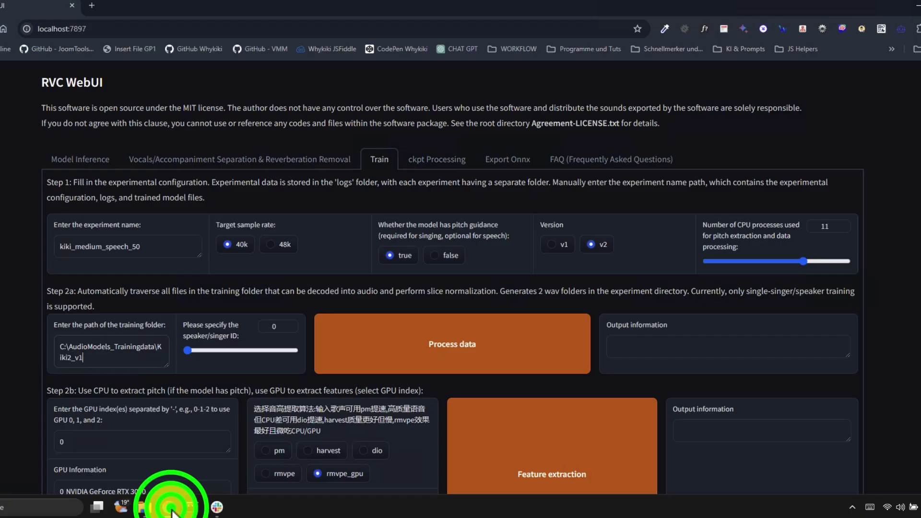
{"action": "left_click", "coordinate": [112, 361]}
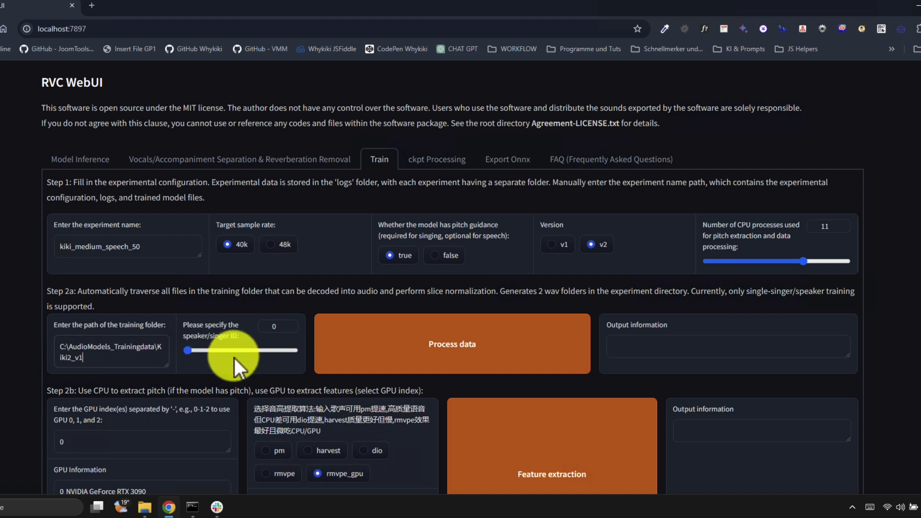
{"action": "left_click", "coordinate": [146, 508]}
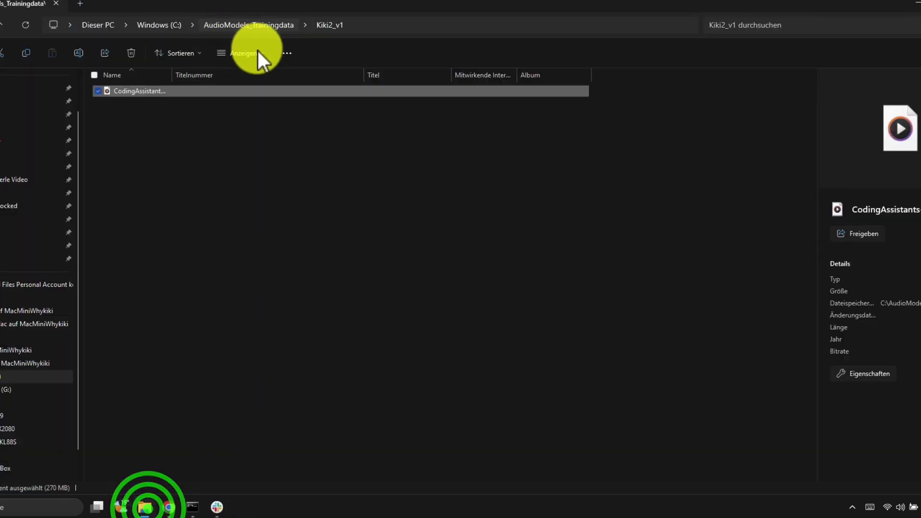
Go up to AudioModels_Trainingdata, check the audio files in the Kiki2 folder, and return to the parent folder.
{"action": "left_click", "coordinate": [257, 31]}
{"action": "double_click", "coordinate": [126, 89]}
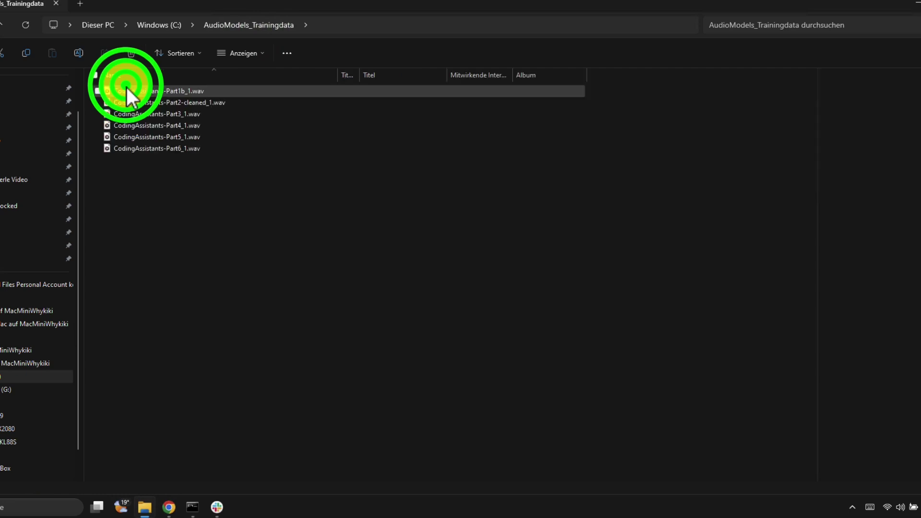
{"action": "left_click", "coordinate": [243, 29]}
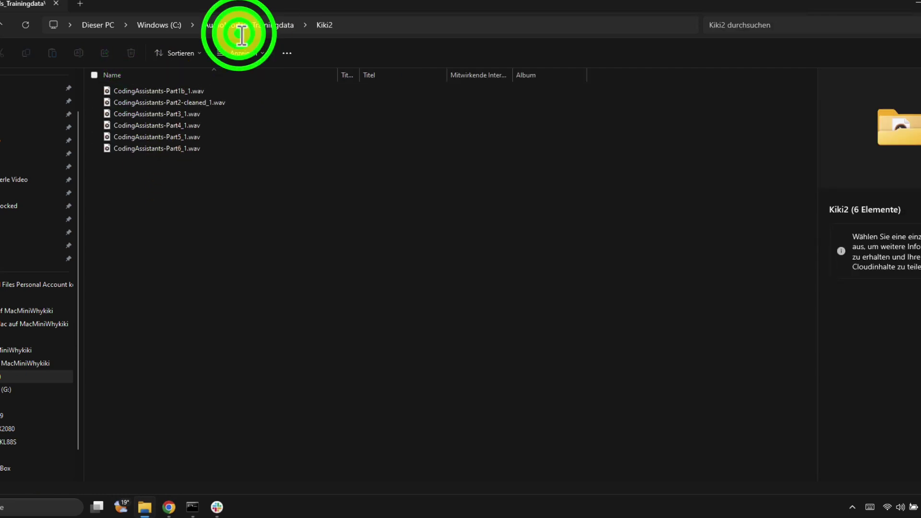
{"action": "key", "text": "alt+Up"}
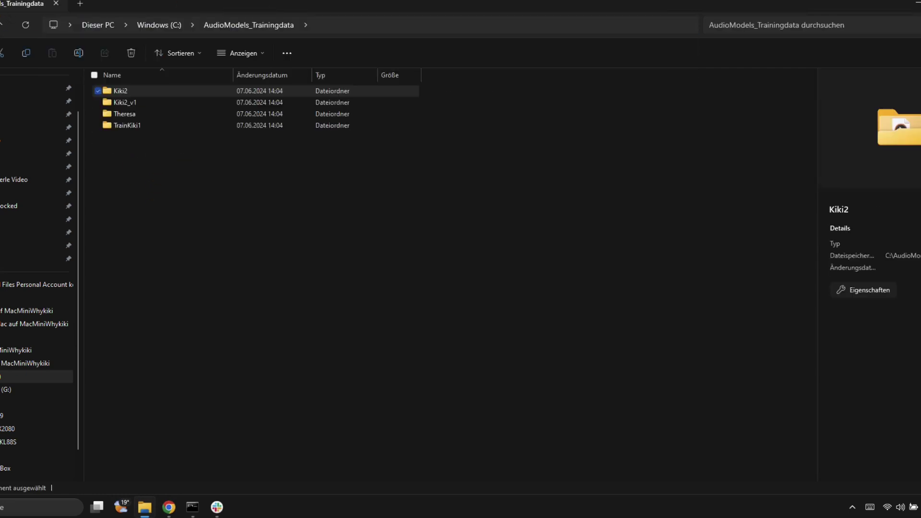
Switch to the RVC WebUI, check the training log in the command prompt window, and return to the WebUI.
{"action": "left_click", "coordinate": [168, 507]}
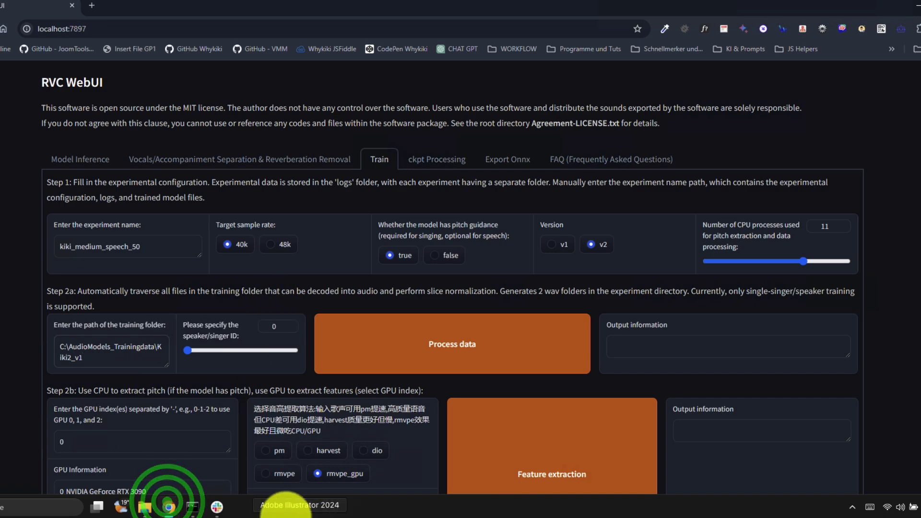
{"action": "left_click", "coordinate": [193, 506]}
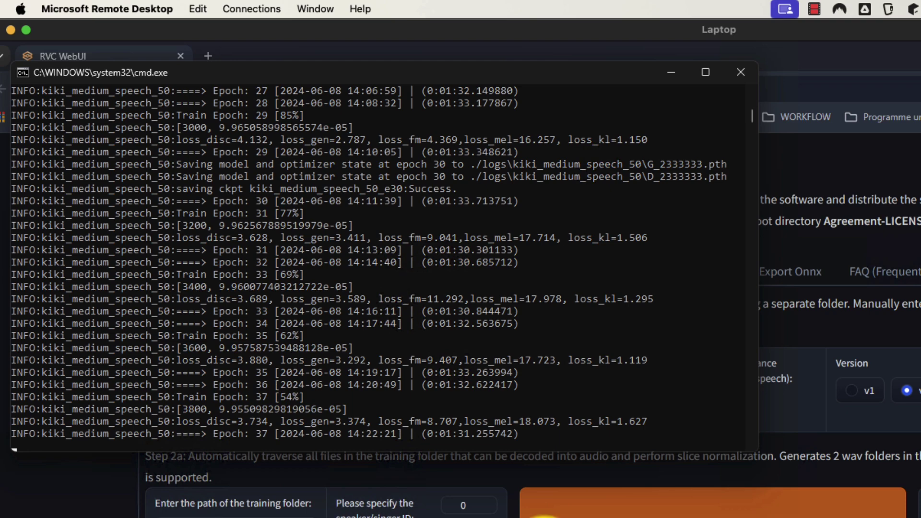
{"action": "left_click", "coordinate": [361, 455]}
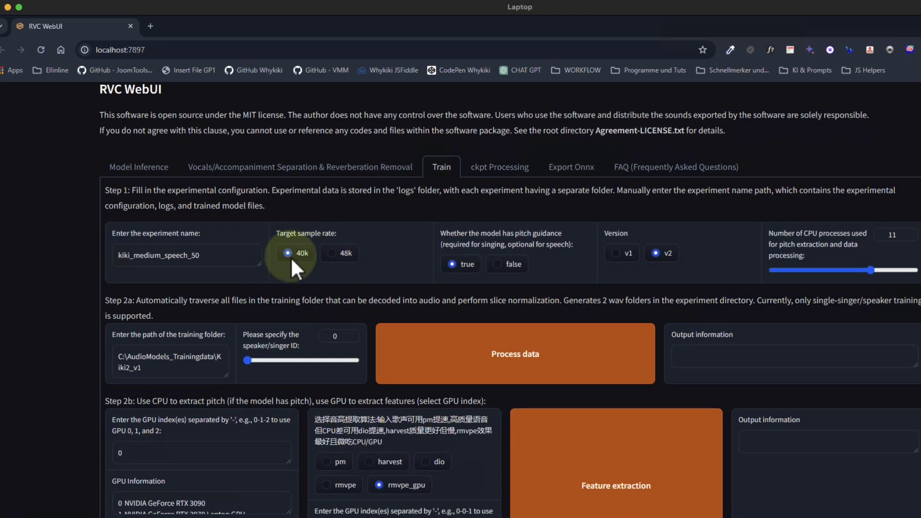
Examine the GPU index fields for feature extraction, rmvpe_gpu pitch extraction and model training in the training settings.
{"action": "scroll", "coordinate": [300, 359], "scroll_direction": "down", "scroll_amount": 2}
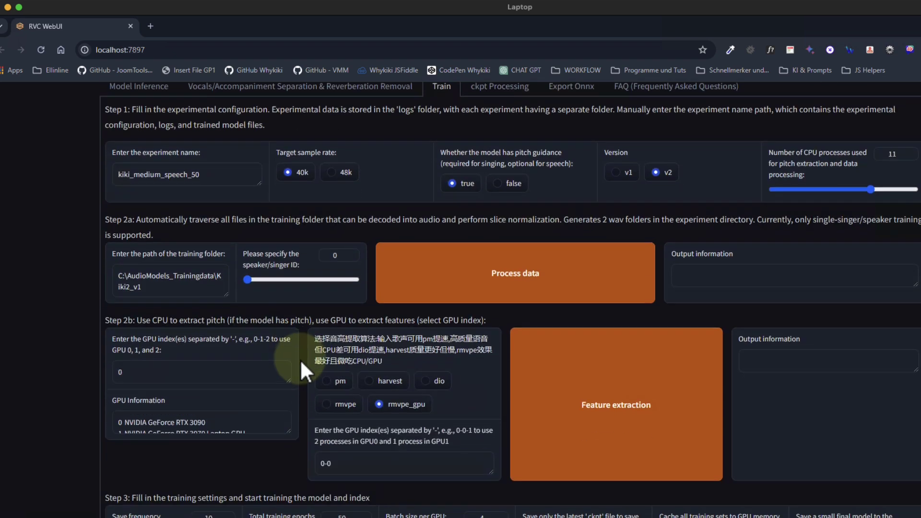
{"action": "scroll", "coordinate": [300, 359], "scroll_direction": "down", "scroll_amount": 1}
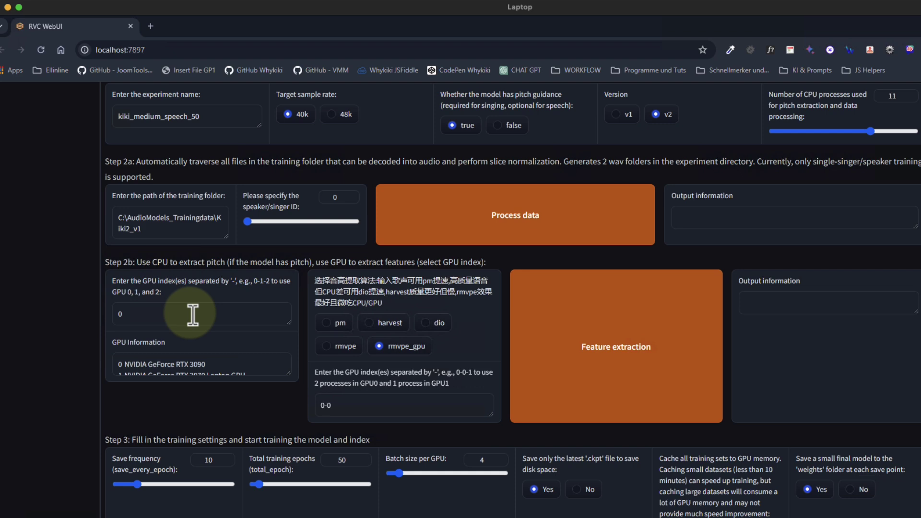
{"action": "scroll", "coordinate": [191, 314], "scroll_direction": "up", "scroll_amount": 1}
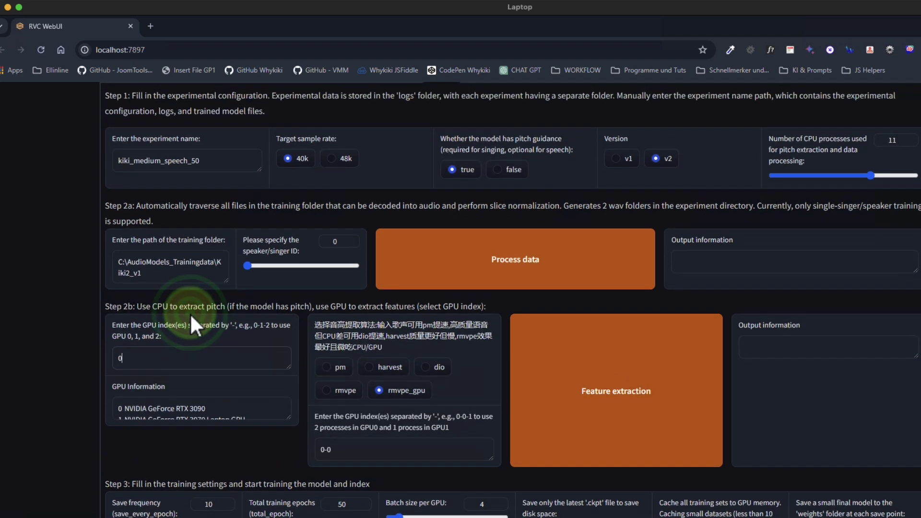
{"action": "scroll", "coordinate": [194, 336], "scroll_direction": "down", "scroll_amount": 2}
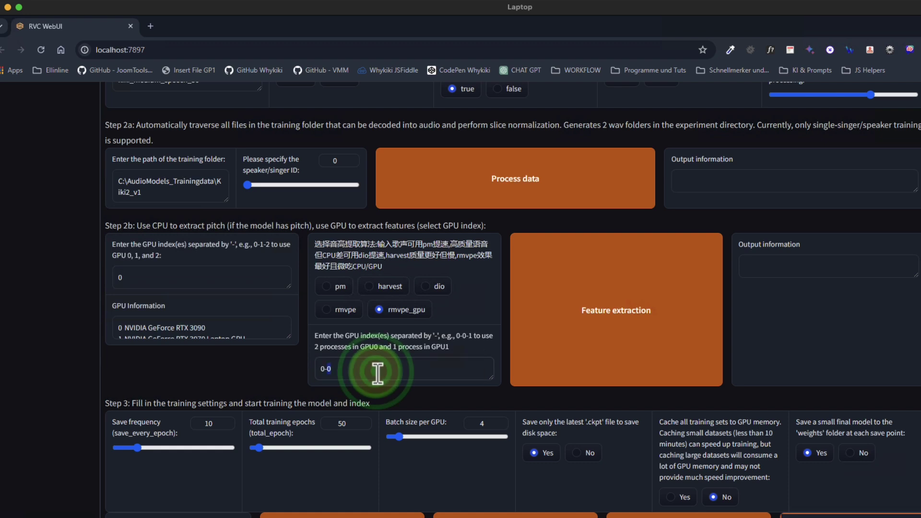
{"action": "left_click", "coordinate": [330, 369]}
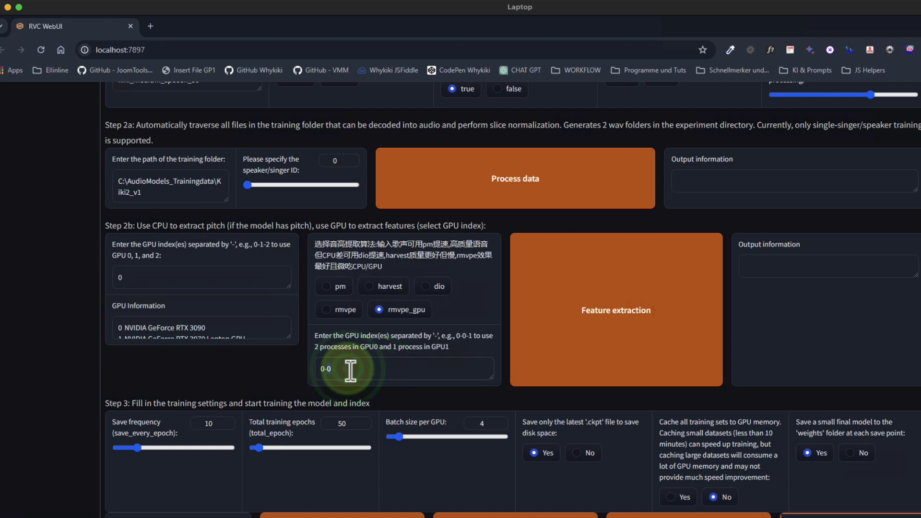
{"action": "scroll", "coordinate": [223, 427], "scroll_direction": "down", "scroll_amount": 5}
{"action": "left_click", "coordinate": [166, 453]}
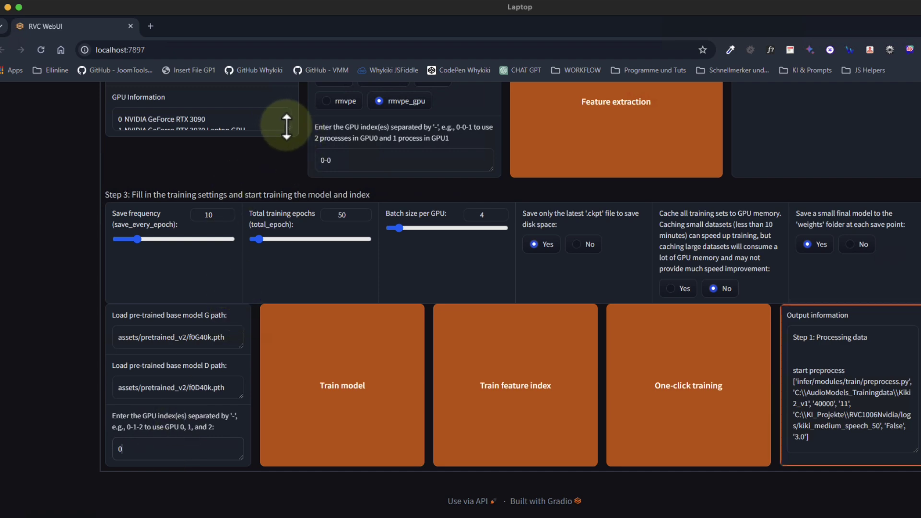
Enlarge the GPU Information box in Step 2b to show its complete list of graphics cards.
{"action": "left_click_drag", "start_coordinate": [287, 128], "coordinate": [123, 121]}
{"action": "scroll", "coordinate": [158, 149], "scroll_direction": "up", "scroll_amount": 3}
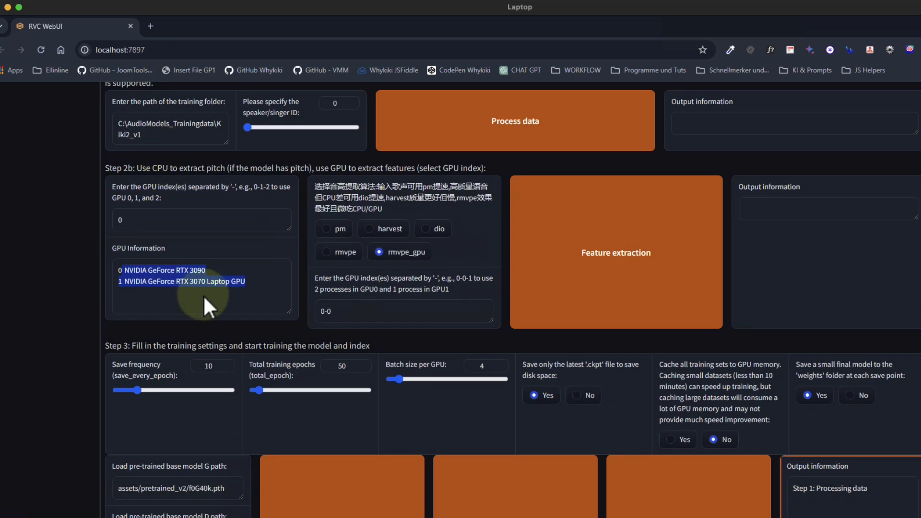
{"action": "left_click", "coordinate": [187, 265]}
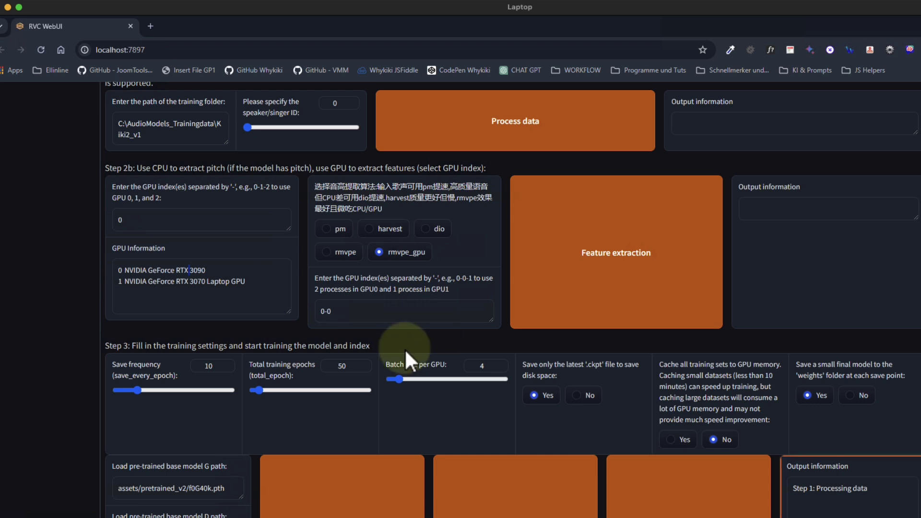
Set the total training epochs in Step 3 to 48.
{"action": "mouse_move", "coordinate": [229, 517]}
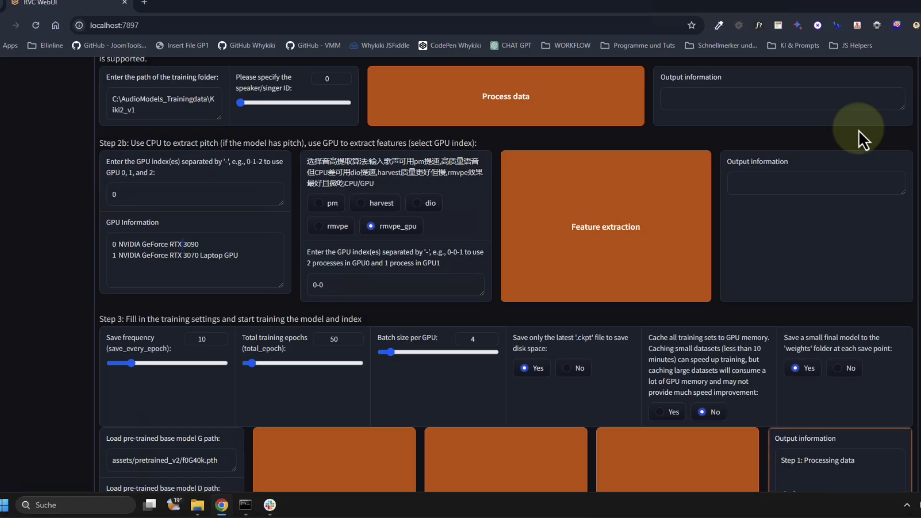
{"action": "scroll", "coordinate": [777, 153], "scroll_direction": "up", "scroll_amount": 3}
{"action": "scroll", "coordinate": [491, 254], "scroll_direction": "down", "scroll_amount": 4}
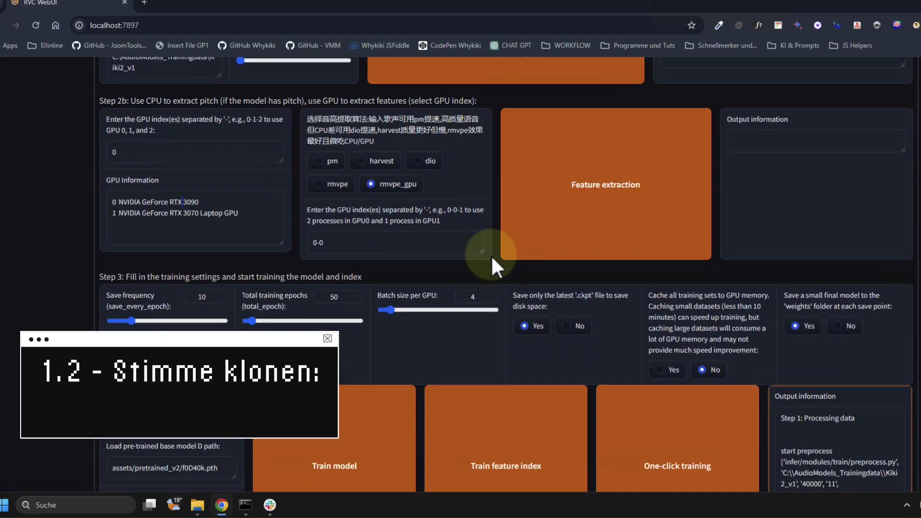
{"action": "double_click", "coordinate": [333, 279]}
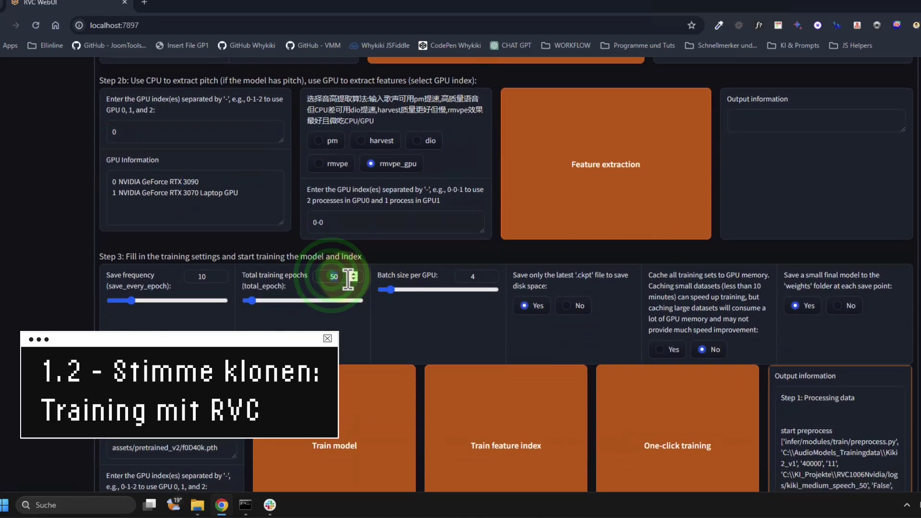
{"action": "type", "text": "48"}
{"action": "scroll", "coordinate": [348, 278], "scroll_direction": "down", "scroll_amount": 1}
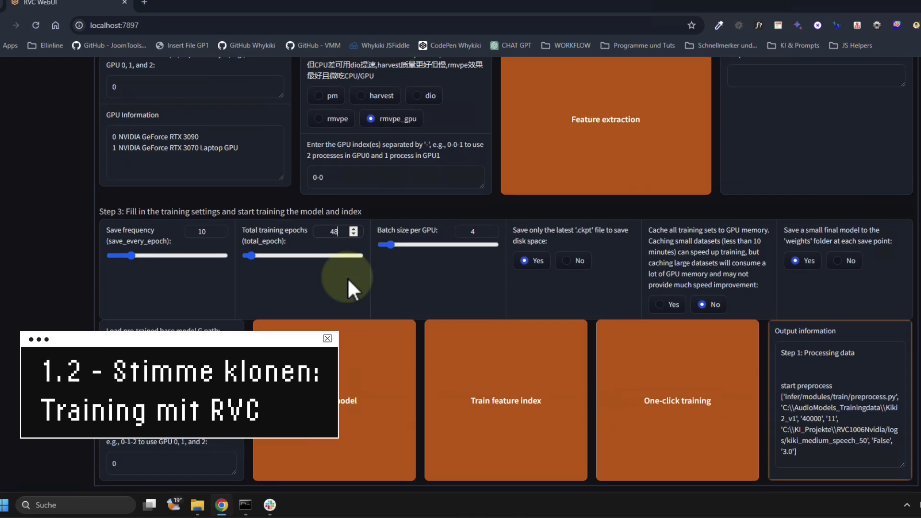
Open the WebUI's Model Inference page and move its window aside to uncover the GitHub browser window.
{"action": "scroll", "coordinate": [347, 277], "scroll_direction": "up", "scroll_amount": 4}
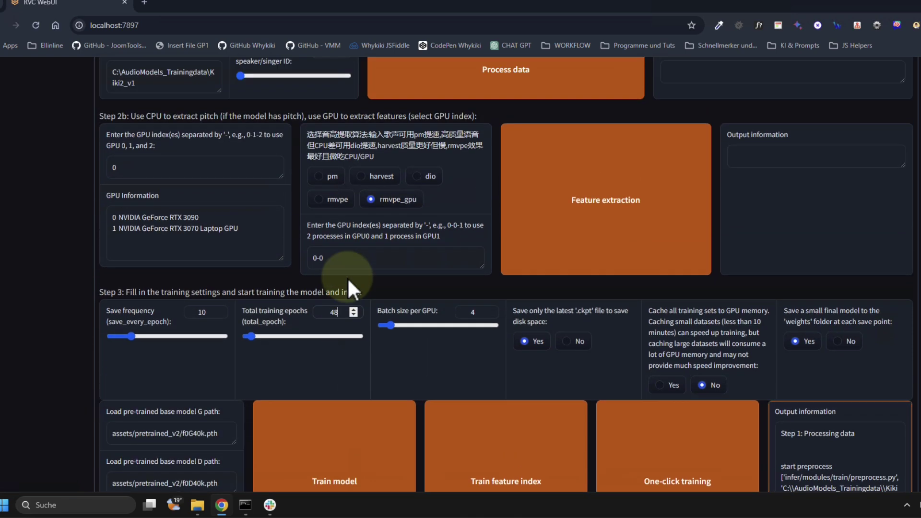
{"action": "scroll", "coordinate": [353, 279], "scroll_direction": "up", "scroll_amount": 3}
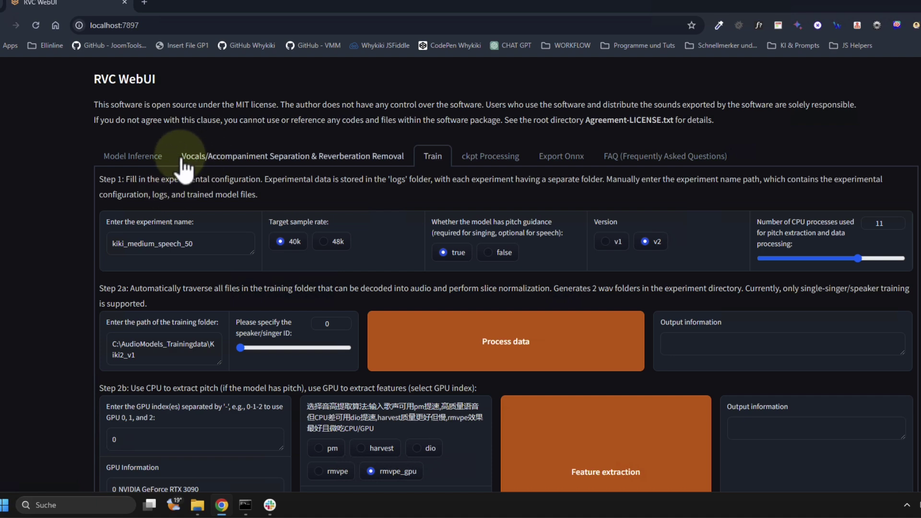
{"action": "left_click", "coordinate": [148, 158]}
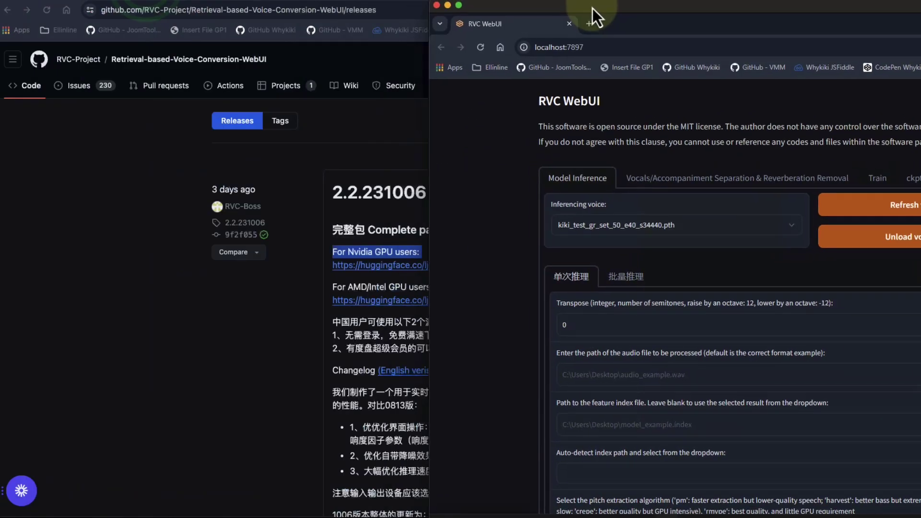
{"action": "left_click_drag", "start_coordinate": [592, 8], "coordinate": [920, 7]}
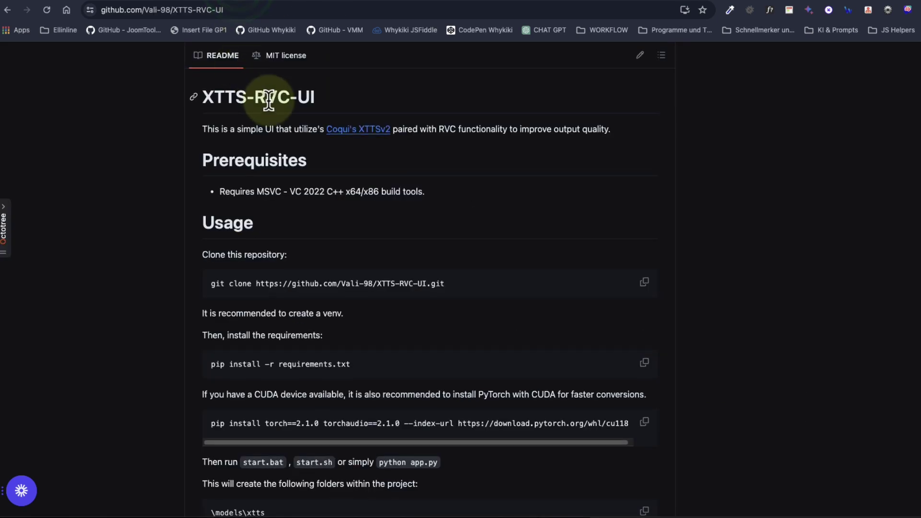
Review the XTTS-RVC-UI GitHub repository, select its web address, and go to the README's Usage section.
{"action": "scroll", "coordinate": [269, 103], "scroll_direction": "up", "scroll_amount": 9}
{"action": "scroll", "coordinate": [269, 103], "scroll_direction": "down", "scroll_amount": 6}
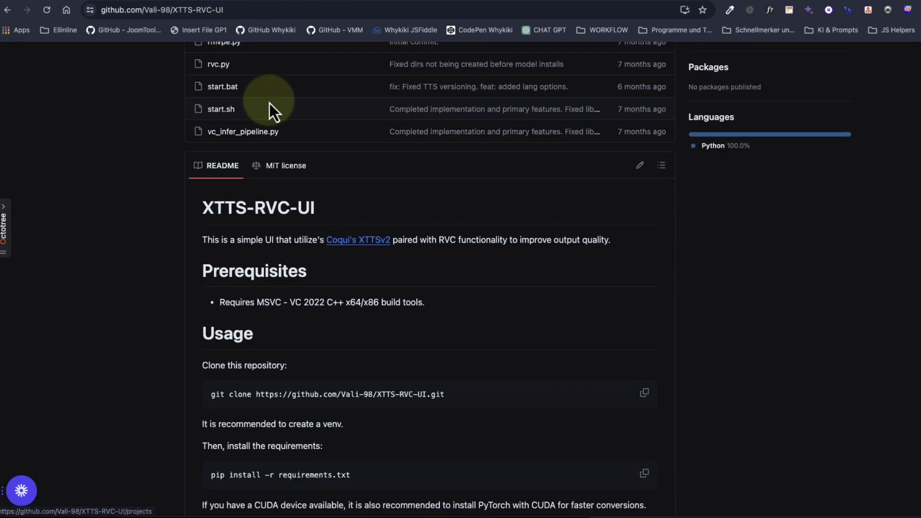
{"action": "scroll", "coordinate": [360, 214], "scroll_direction": "up", "scroll_amount": 6}
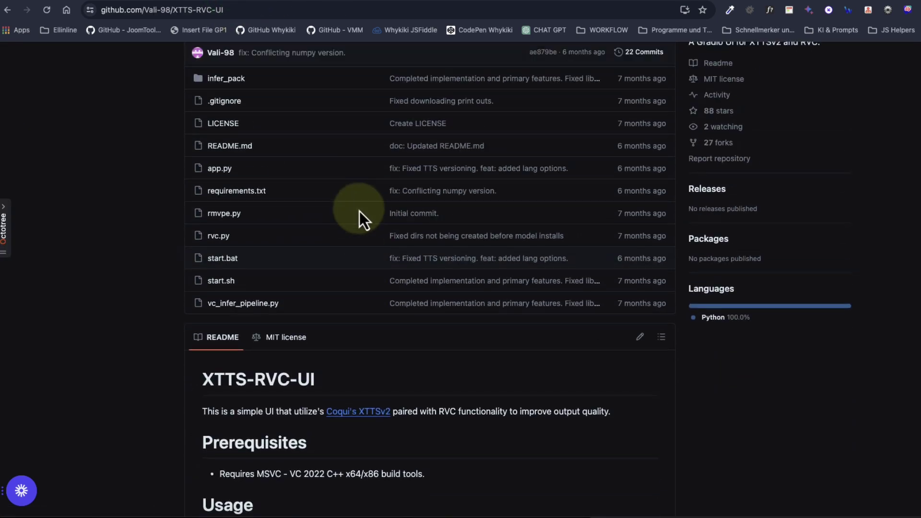
{"action": "left_click", "coordinate": [243, 9]}
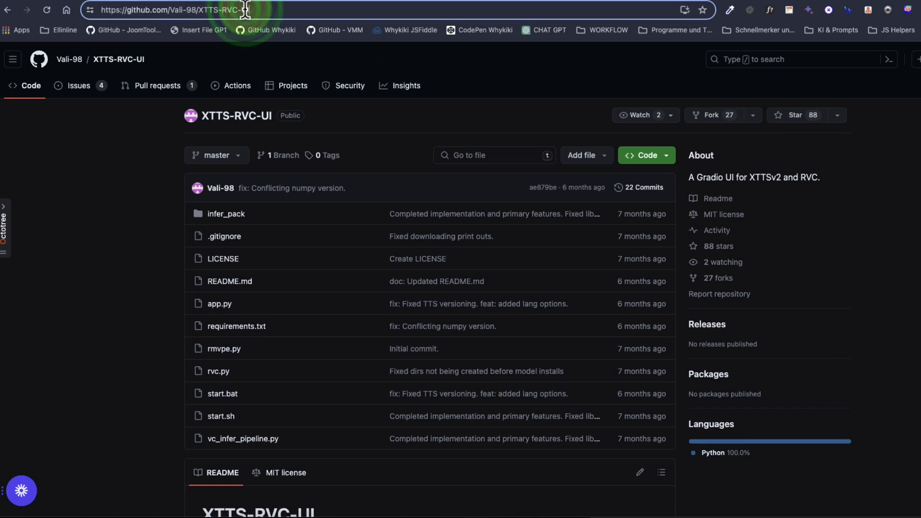
{"action": "scroll", "coordinate": [278, 192], "scroll_direction": "down", "scroll_amount": 4}
{"action": "scroll", "coordinate": [288, 243], "scroll_direction": "down", "scroll_amount": 5}
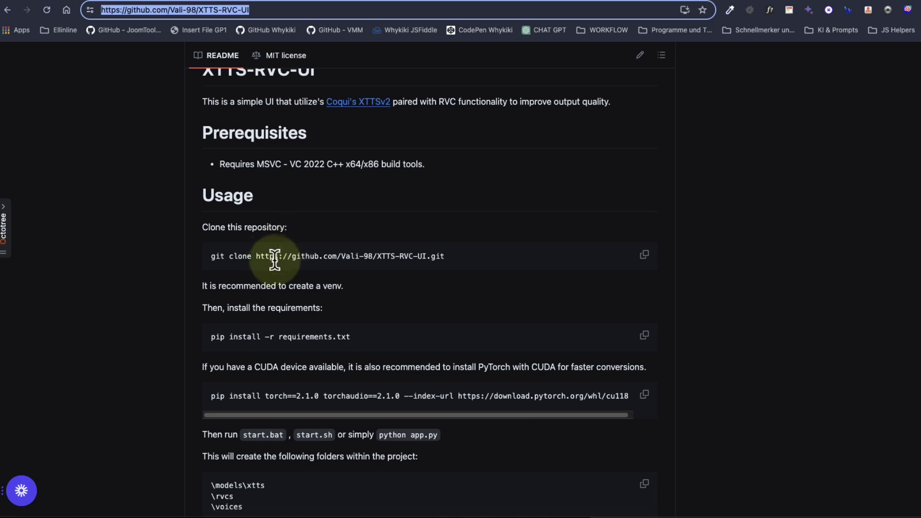
Highlight the git clone command and the recommendation to create a venv in the README's Usage section.
{"action": "triple_click", "coordinate": [269, 255]}
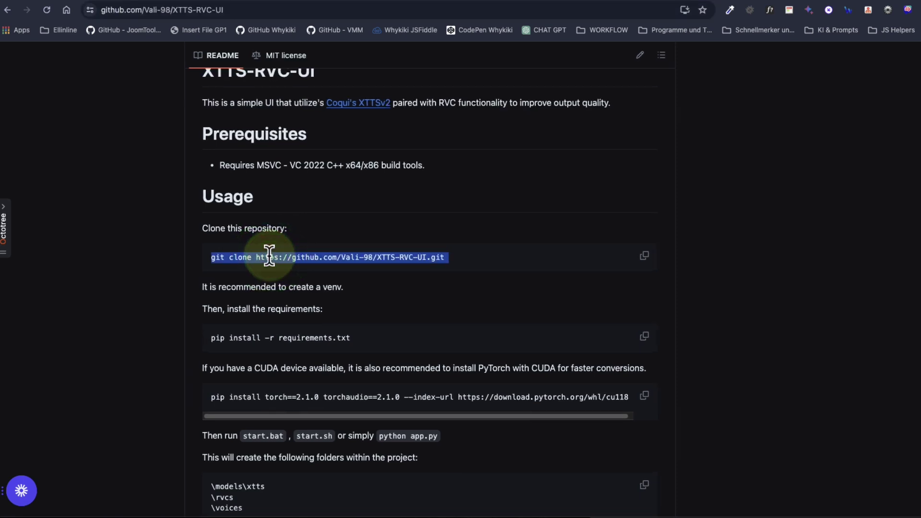
{"action": "scroll", "coordinate": [269, 257], "scroll_direction": "down", "scroll_amount": 2}
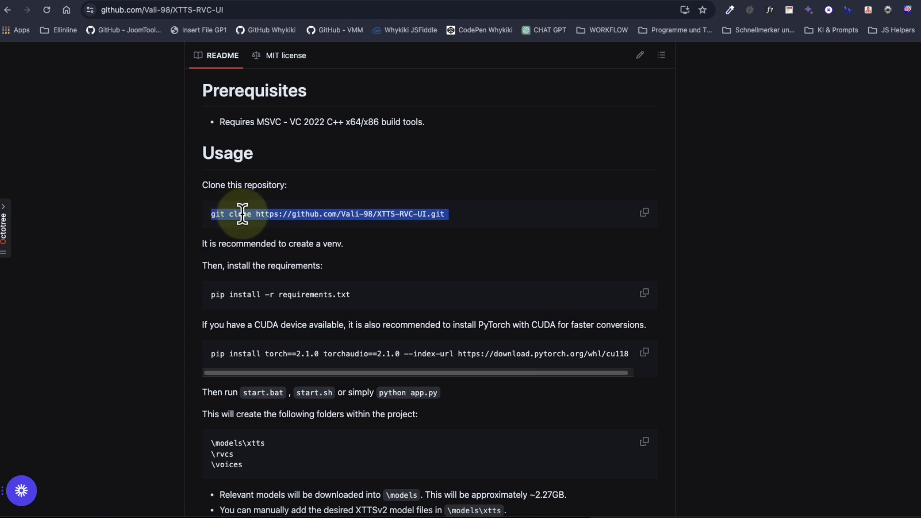
{"action": "left_click", "coordinate": [330, 215]}
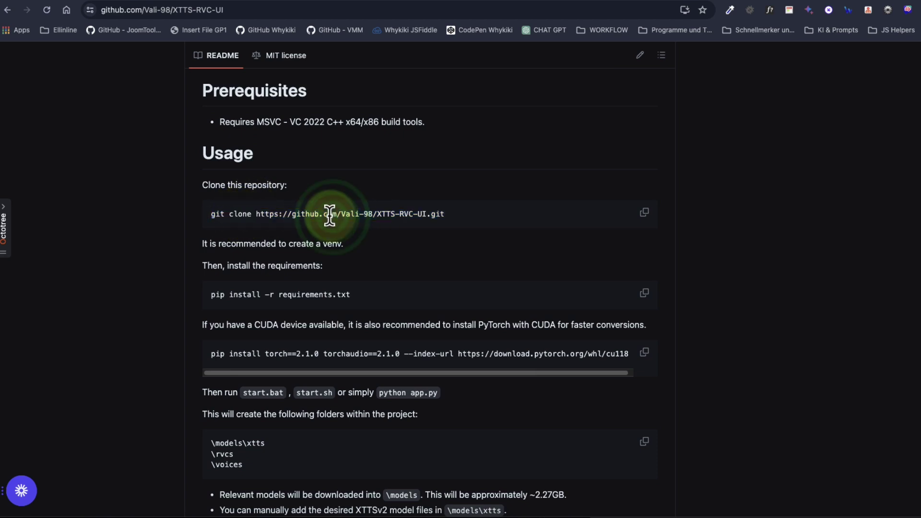
{"action": "triple_click", "coordinate": [326, 213]}
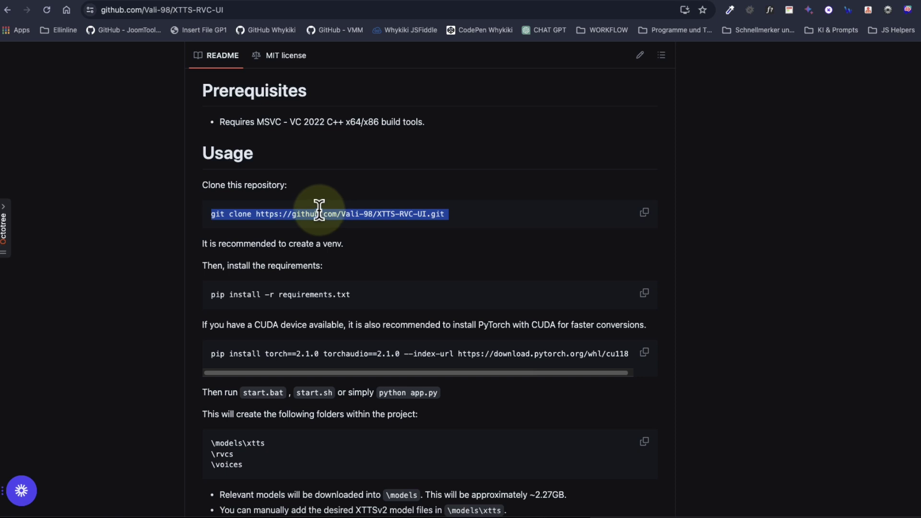
{"action": "left_click", "coordinate": [336, 190]}
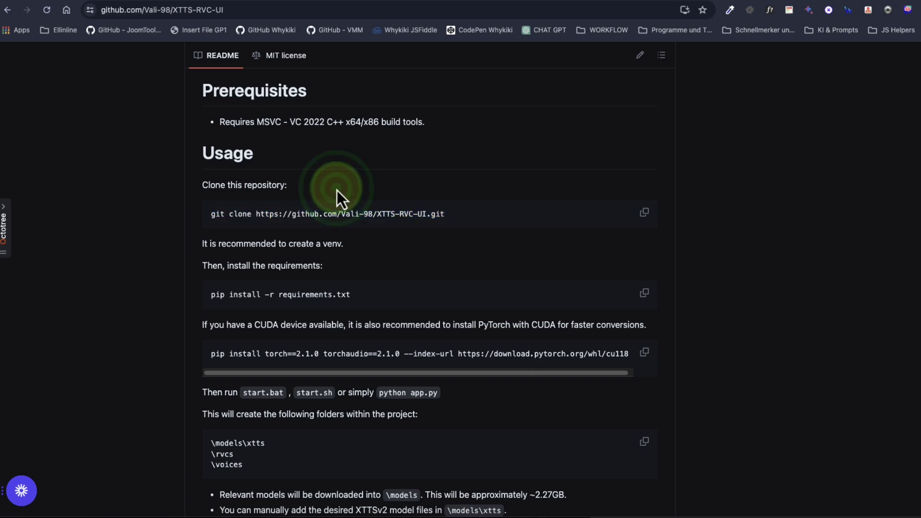
{"action": "triple_click", "coordinate": [265, 213]}
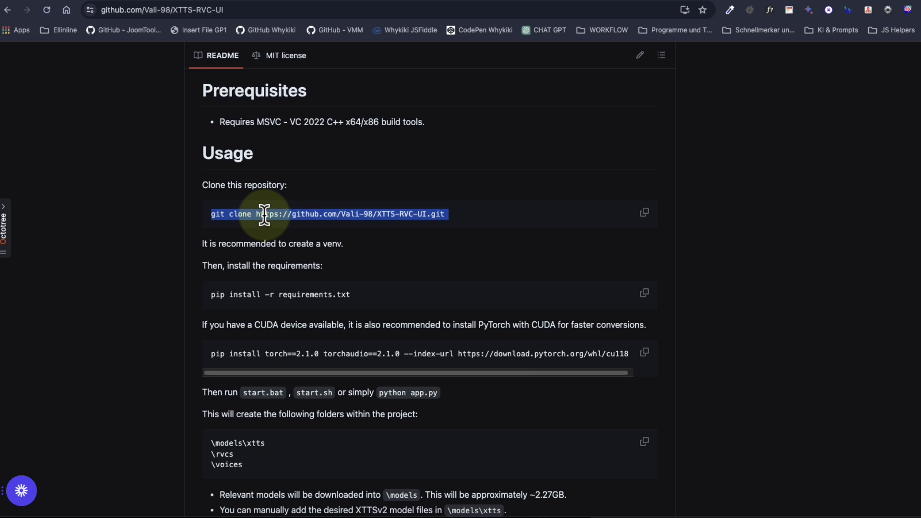
{"action": "double_click", "coordinate": [264, 214]}
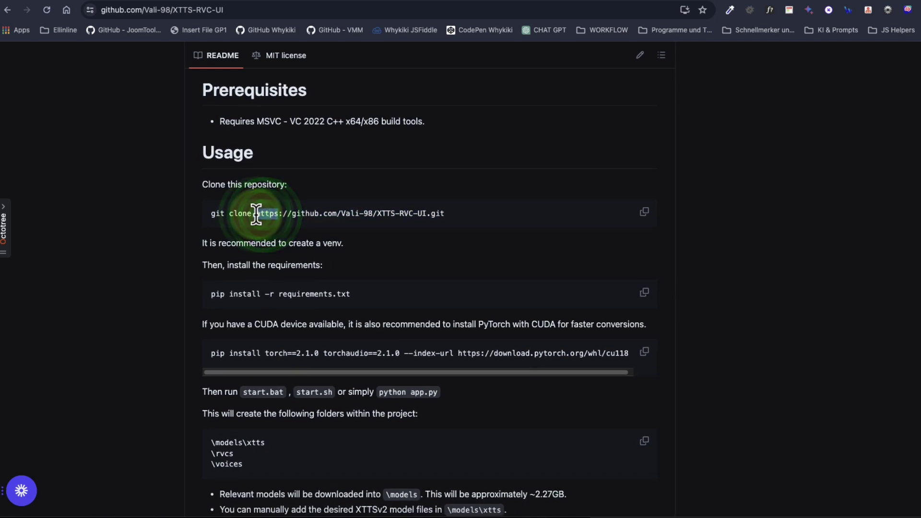
{"action": "triple_click", "coordinate": [256, 214]}
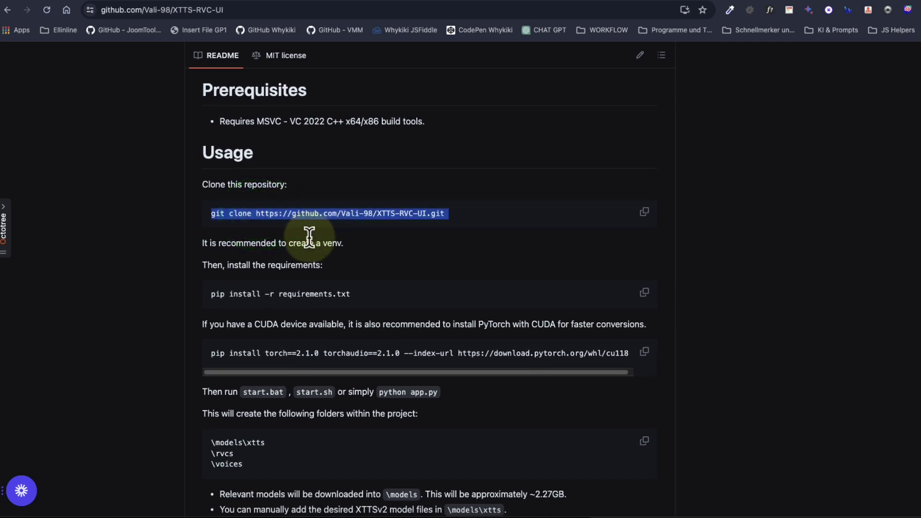
{"action": "scroll", "coordinate": [336, 245], "scroll_direction": "down", "scroll_amount": 1}
{"action": "triple_click", "coordinate": [283, 217]}
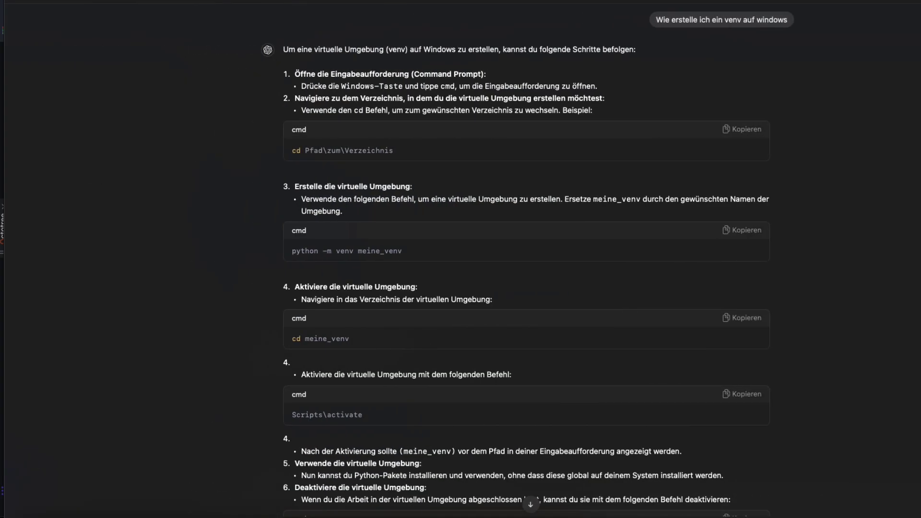
Examine ChatGPT's instructions for creating a venv on Windows, highlighting the python -m venv meine_venv command and its environment name.
{"action": "scroll", "coordinate": [308, 181], "scroll_direction": "up", "scroll_amount": 1}
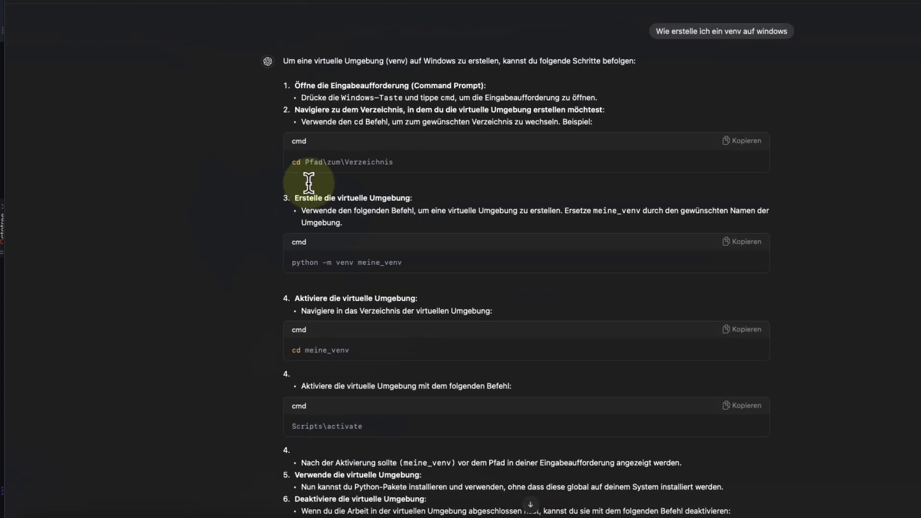
{"action": "scroll", "coordinate": [308, 181], "scroll_direction": "down", "scroll_amount": 5}
{"action": "scroll", "coordinate": [321, 182], "scroll_direction": "up", "scroll_amount": 2}
{"action": "double_click", "coordinate": [341, 178]}
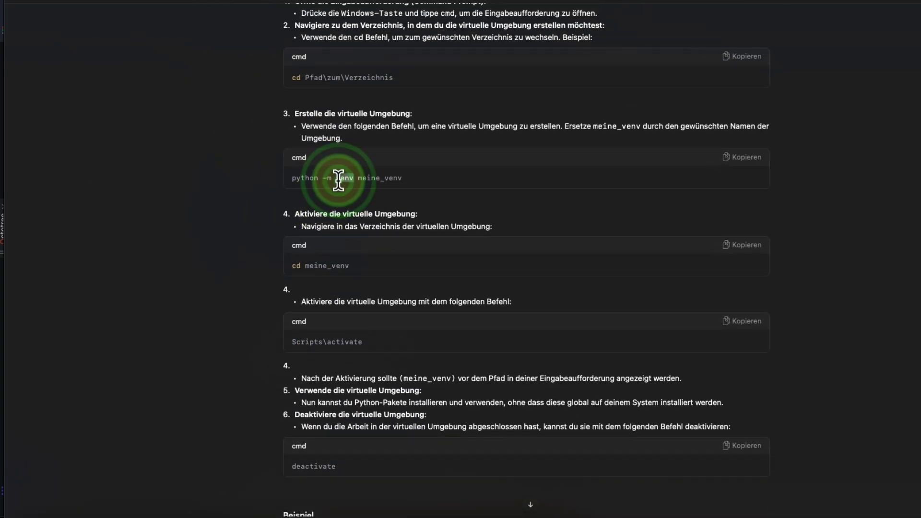
{"action": "left_click", "coordinate": [339, 179]}
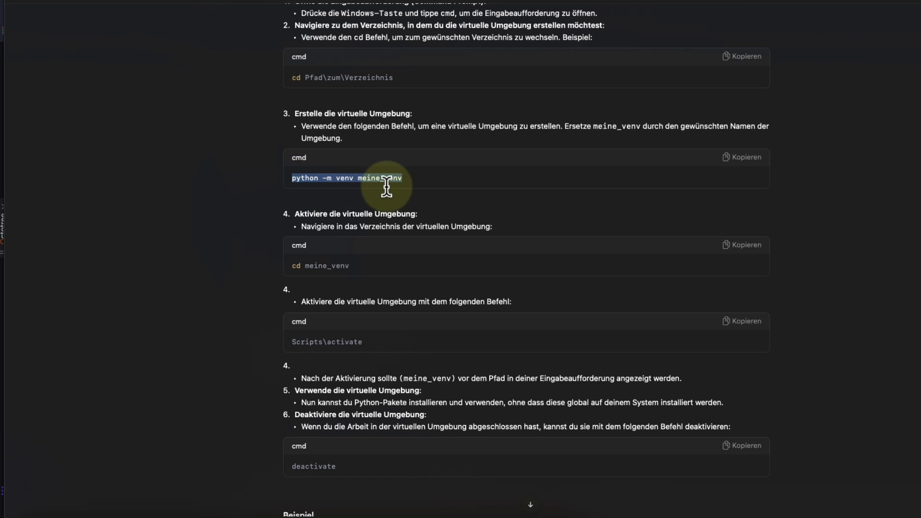
{"action": "double_click", "coordinate": [341, 179]}
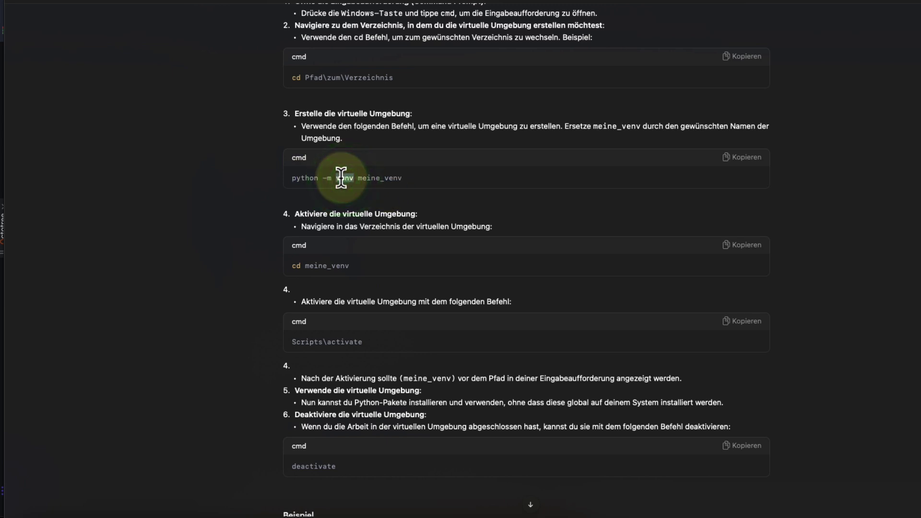
{"action": "double_click", "coordinate": [387, 178]}
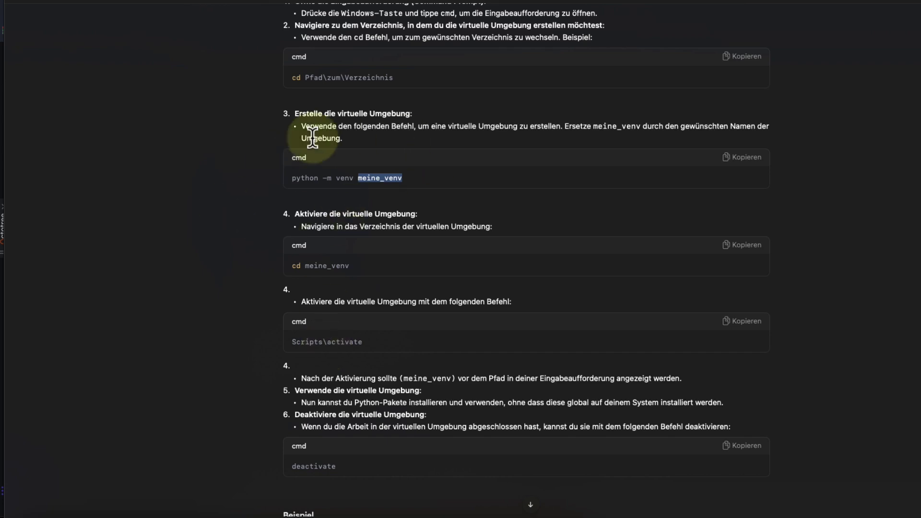
{"action": "scroll", "coordinate": [315, 82], "scroll_direction": "up", "scroll_amount": 3}
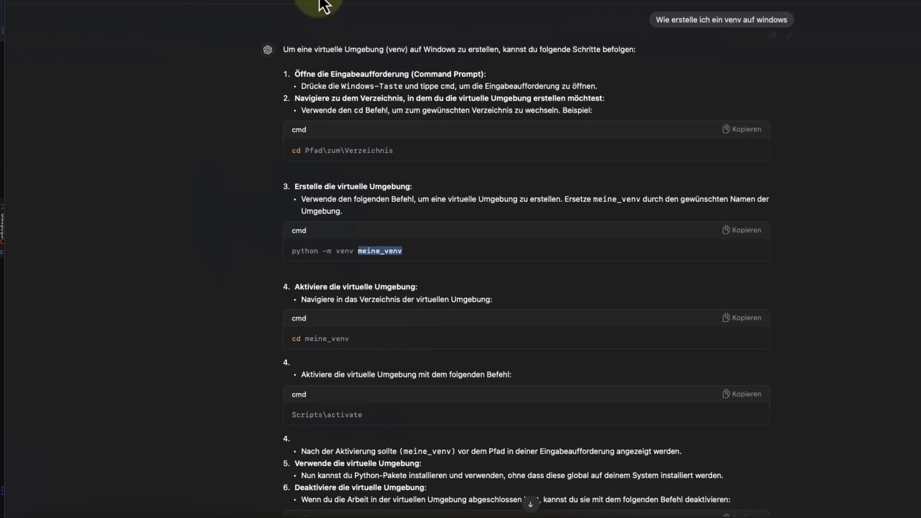
Return to the XTTS-RVC-UI README on GitHub and review the remaining installation instructions in its Usage section.
{"action": "triple_click", "coordinate": [729, 19]}
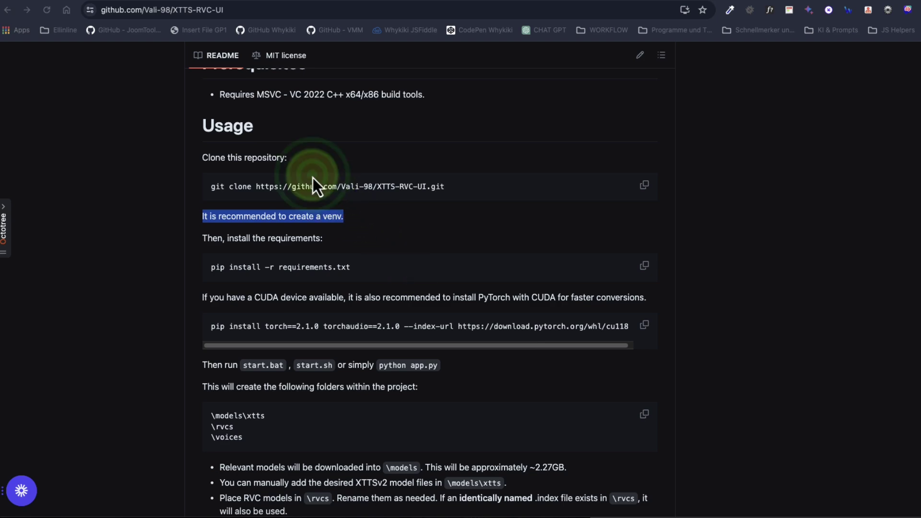
{"action": "scroll", "coordinate": [326, 179], "scroll_direction": "down", "scroll_amount": 3}
{"action": "scroll", "coordinate": [326, 179], "scroll_direction": "up", "scroll_amount": 2}
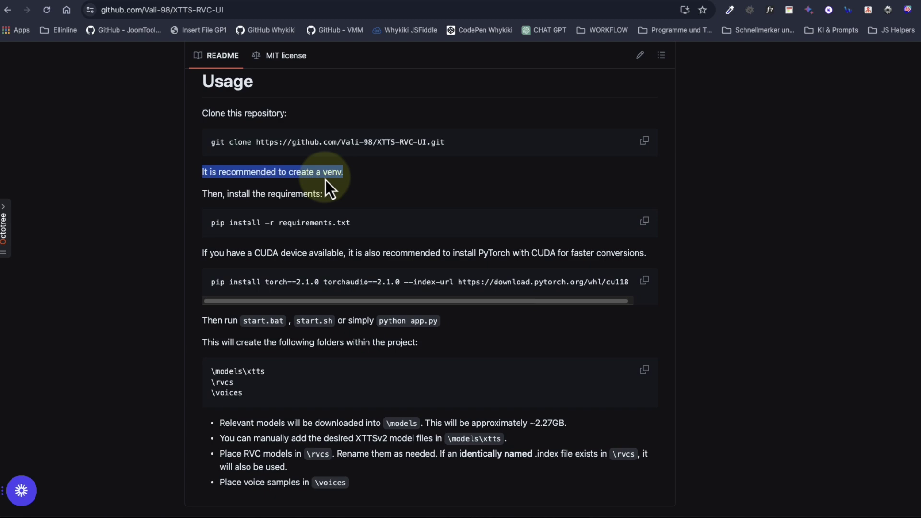
Switch to ChatGPT and ask it "Wir aktiviere ich das Vene auf Windows?".
{"action": "key", "text": "super+Tab"}
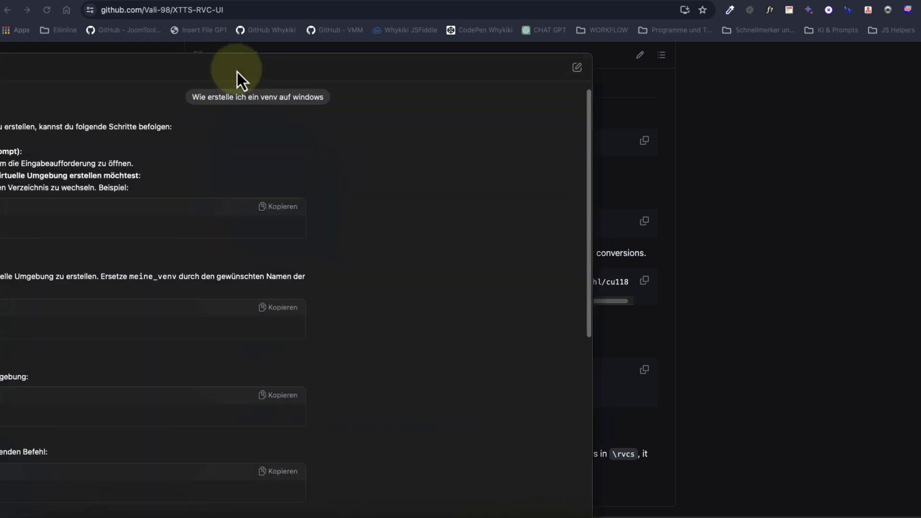
{"action": "left_click", "coordinate": [753, 4]}
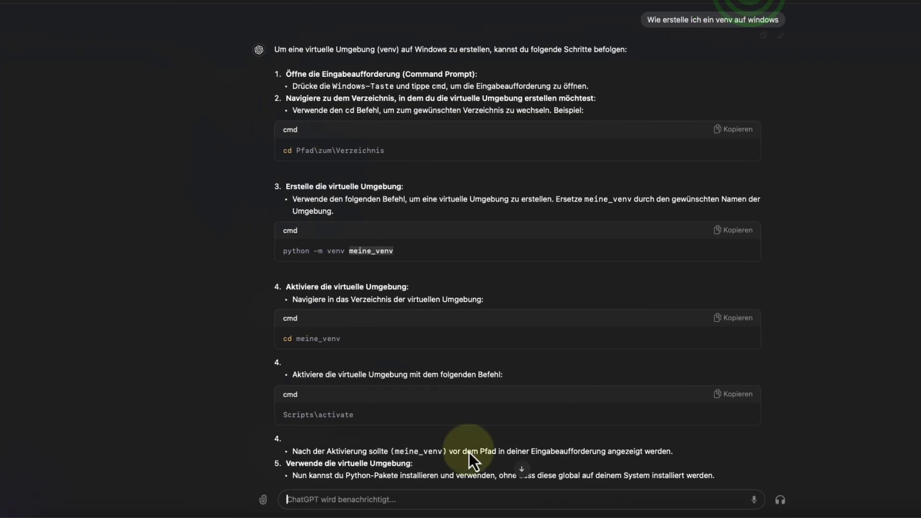
{"action": "type", "text": "Wir ruf"}
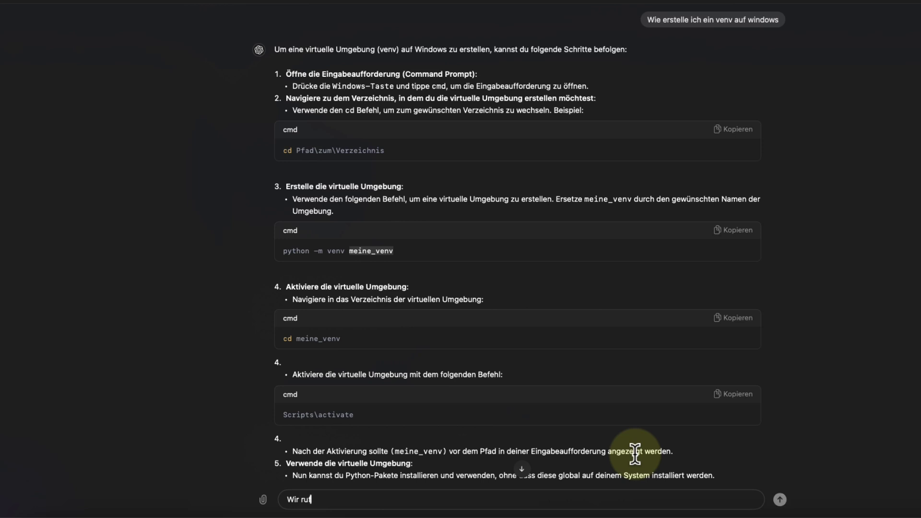
{"action": "type", "text": "e iuch d"}
{"action": "key", "text": "BackSpace"}
{"action": "key", "text": "BackSpace"}
{"action": "key", "text": "BackSpace"}
{"action": "key", "text": "BackSpace"}
{"action": "key", "text": "BackSpace"}
{"action": "key", "text": "BackSpace"}
{"action": "key", "text": "BackSpace"}
{"action": "key", "text": "BackSpace"}
{"action": "key", "text": "BackSpace"}
{"action": "key", "text": "BackSpace"}
{"action": "type", "text": "aktibv"}
{"action": "type", "text": "auf Windows?"}
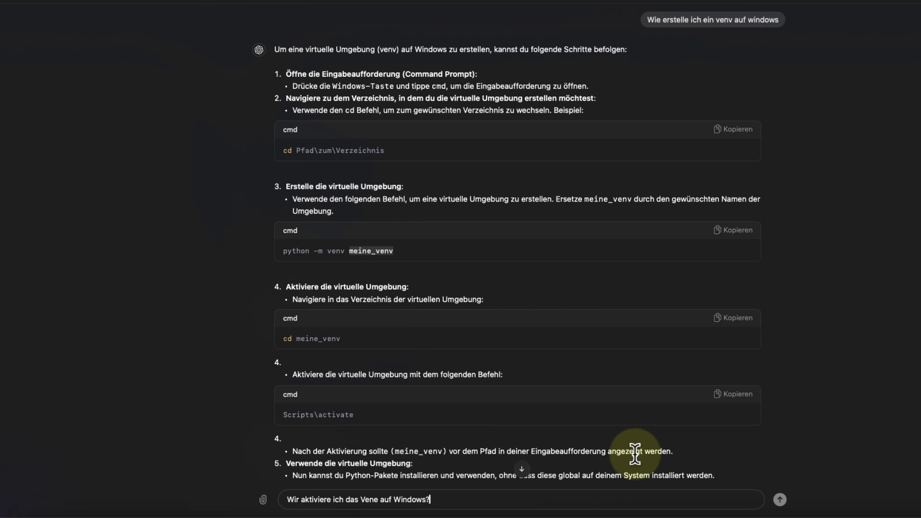
{"action": "key", "text": "Return"}
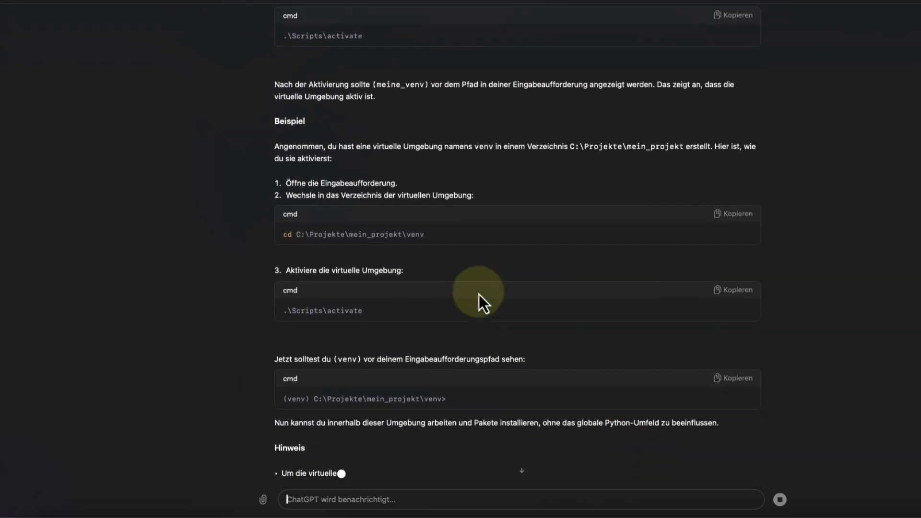
Read ChatGPT's venv activation example and highlight the (venv) prefix in the sample command prompt.
{"action": "scroll", "coordinate": [331, 391], "scroll_direction": "up", "scroll_amount": 2}
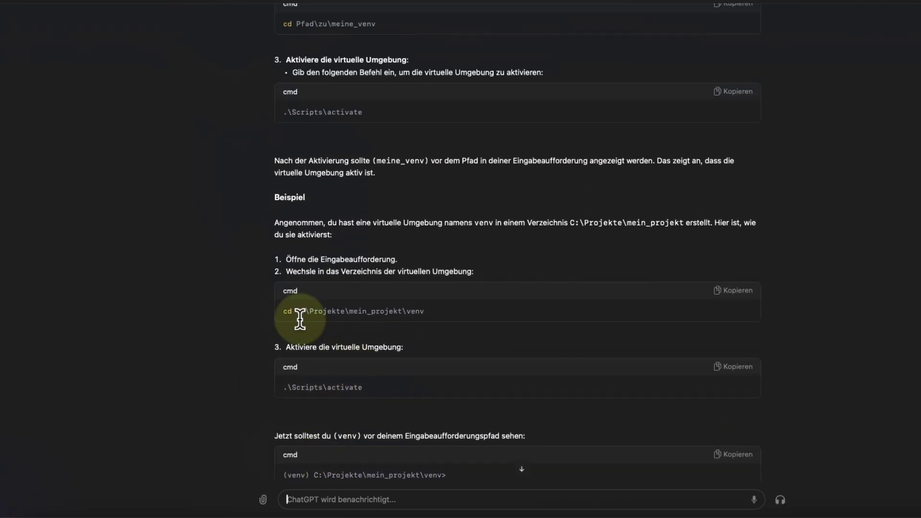
{"action": "scroll", "coordinate": [299, 320], "scroll_direction": "down", "scroll_amount": 3}
{"action": "left_click", "coordinate": [303, 404]}
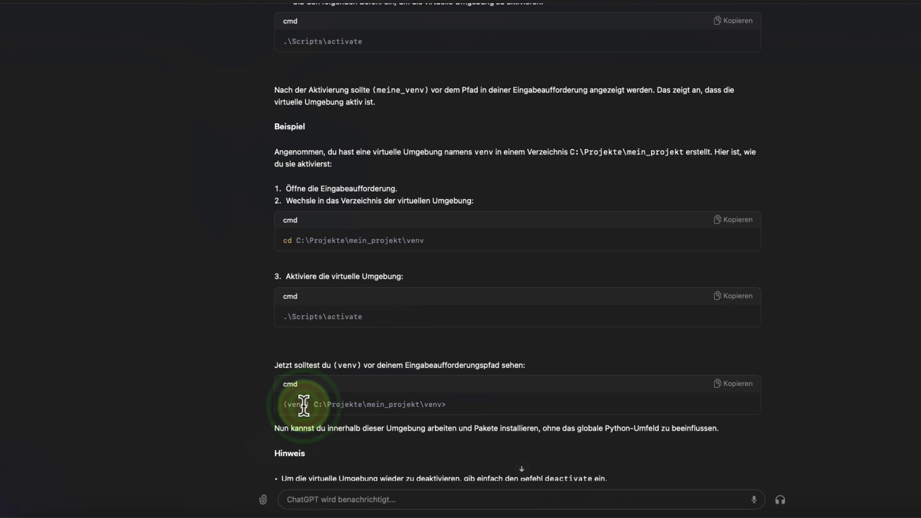
{"action": "left_click_drag", "start_coordinate": [284, 405], "coordinate": [310, 404]}
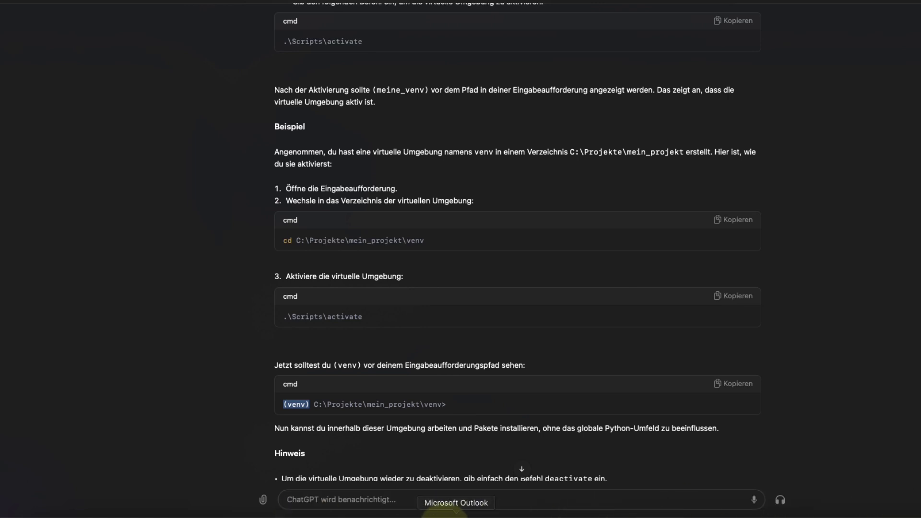
Switch to the DesktopRTX2080 session in Microsoft Remote Desktop.
{"action": "left_click", "coordinate": [715, 512]}
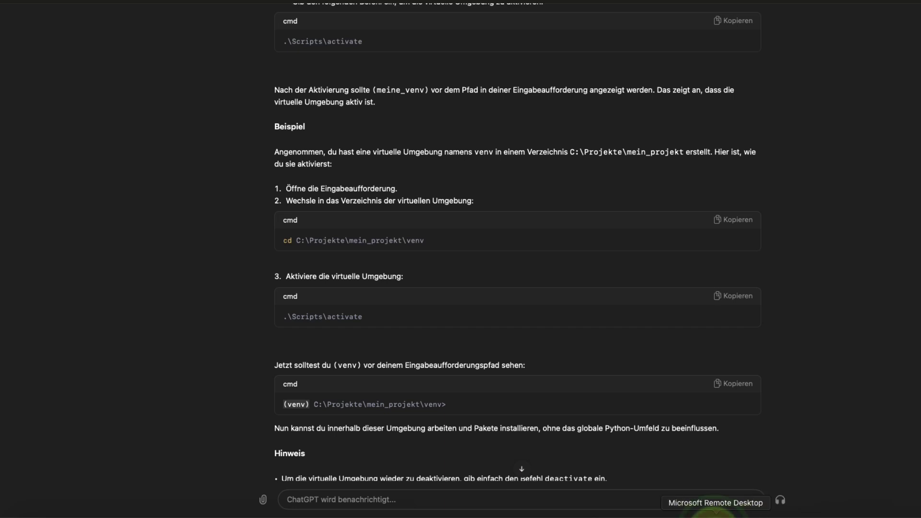
{"action": "right_click", "coordinate": [716, 511]}
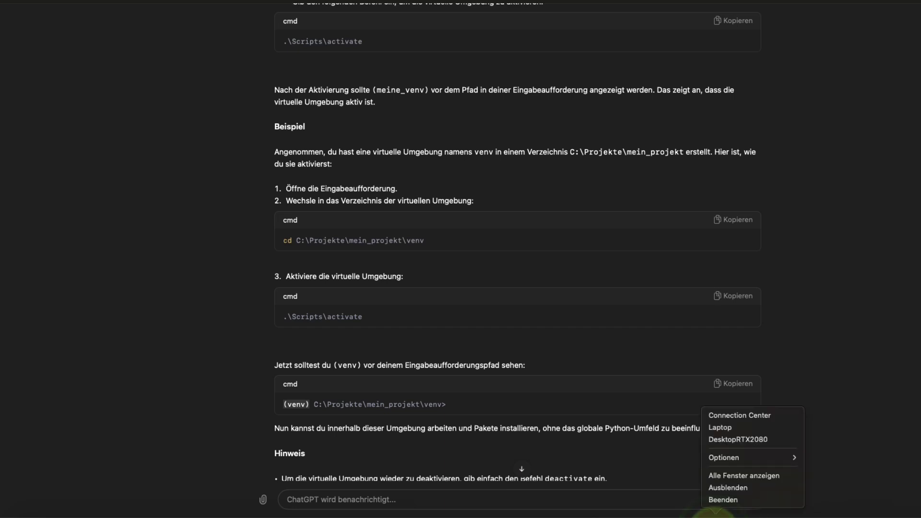
{"action": "left_click", "coordinate": [744, 441]}
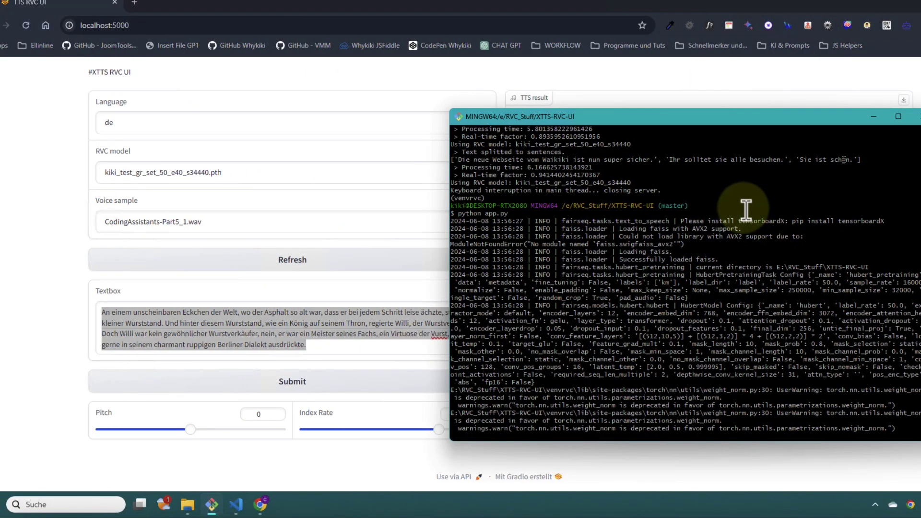
Find the source venvrvc/Scripts/activate command in the Git Bash terminal history and highlight its script path.
{"action": "scroll", "coordinate": [706, 204], "scroll_direction": "up", "scroll_amount": 15}
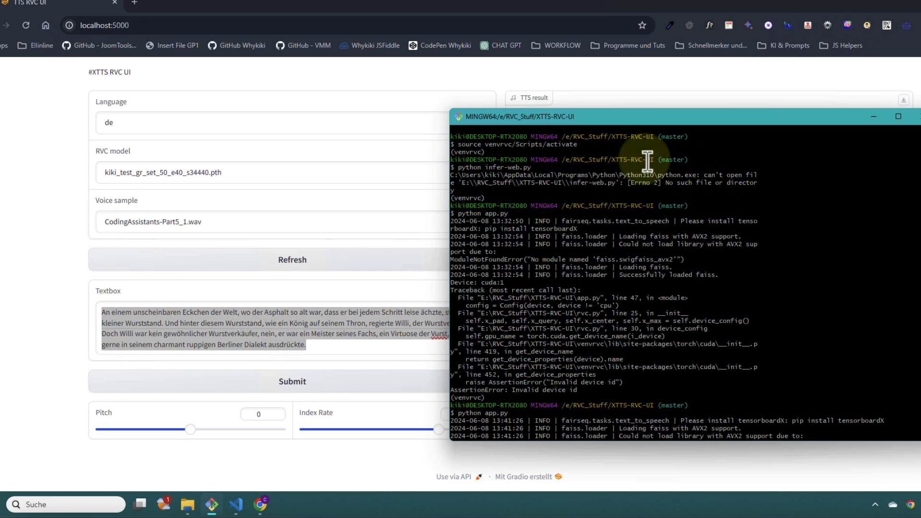
{"action": "double_click", "coordinate": [507, 145]}
{"action": "triple_click", "coordinate": [508, 144]}
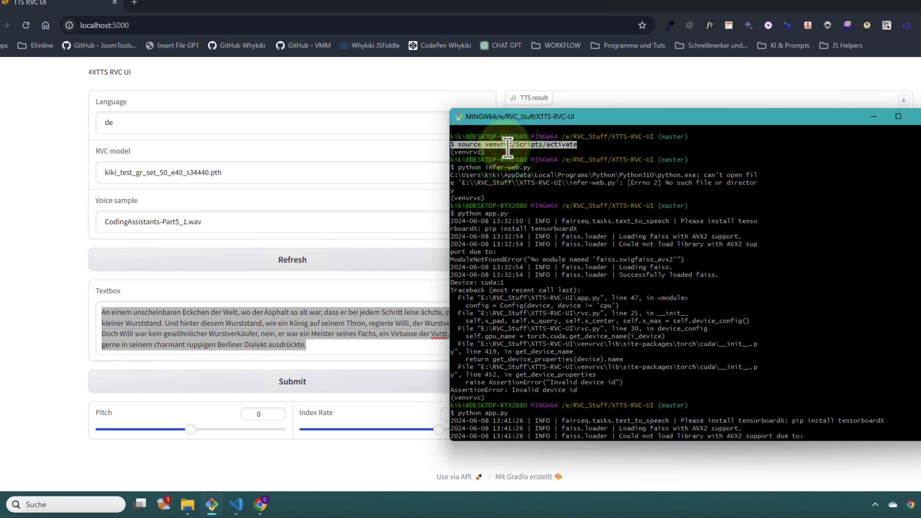
{"action": "left_click", "coordinate": [469, 146]}
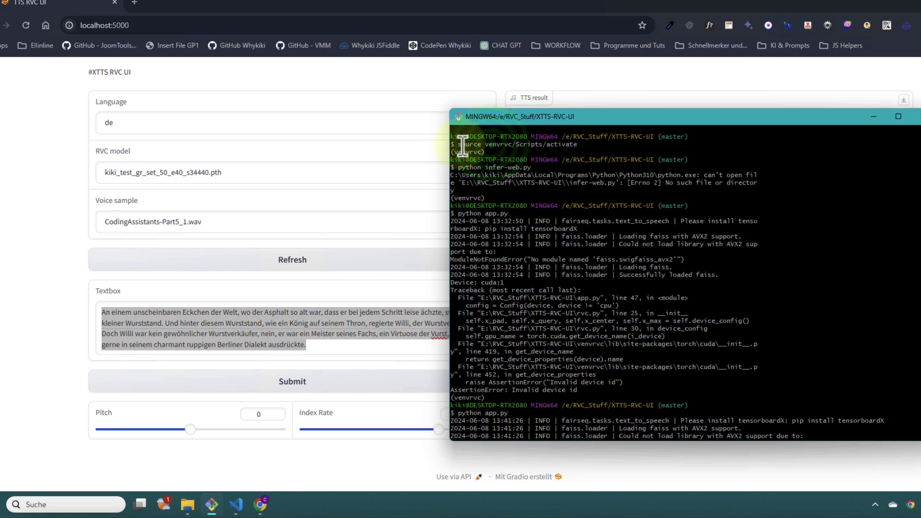
{"action": "double_click", "coordinate": [496, 145]}
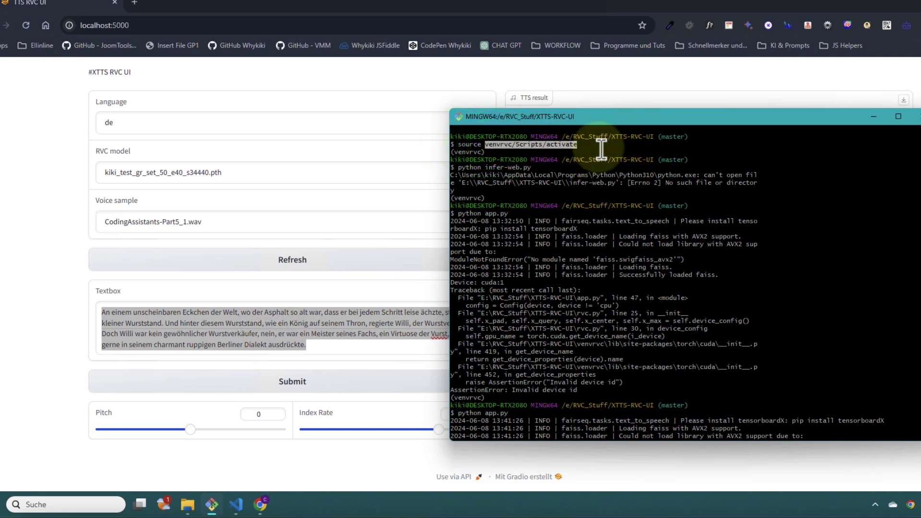
Open the venvrvc folder inside E:\RVC_Stuff\XTTS-RVC-UI in File Explorer to view its contents.
{"action": "mouse_move", "coordinate": [187, 507]}
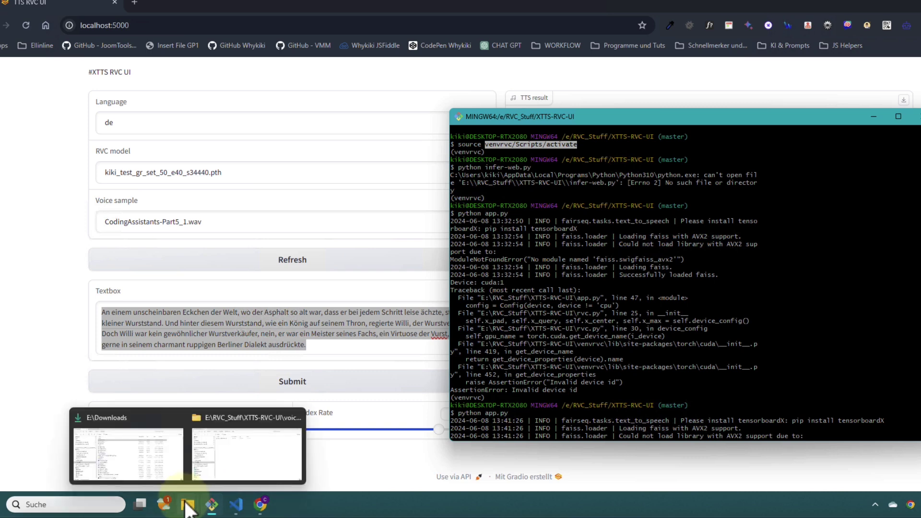
{"action": "left_click", "coordinate": [263, 448]}
{"action": "left_click", "coordinate": [311, 10]}
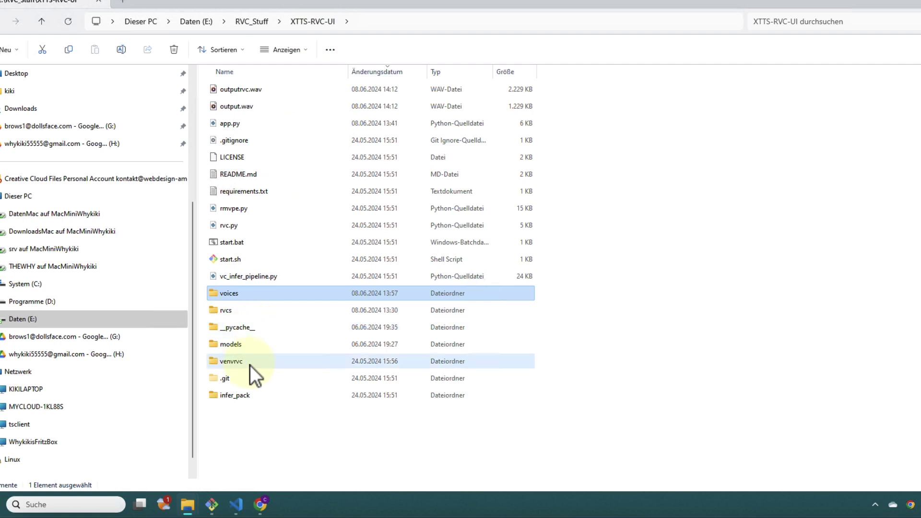
{"action": "left_click", "coordinate": [231, 362]}
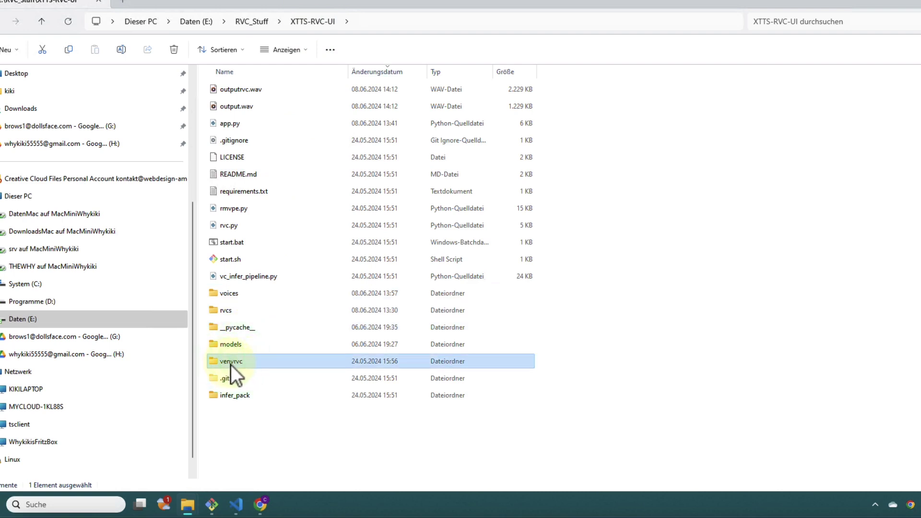
{"action": "double_click", "coordinate": [231, 364]}
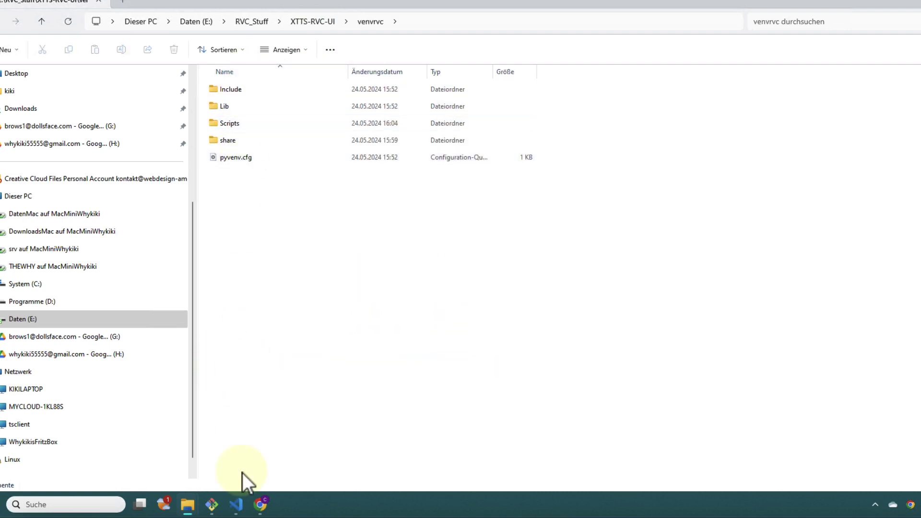
Recheck the venv activation command in the Git Bash terminal and return File Explorer to the XTTS-RVC-UI folder.
{"action": "left_click", "coordinate": [213, 506]}
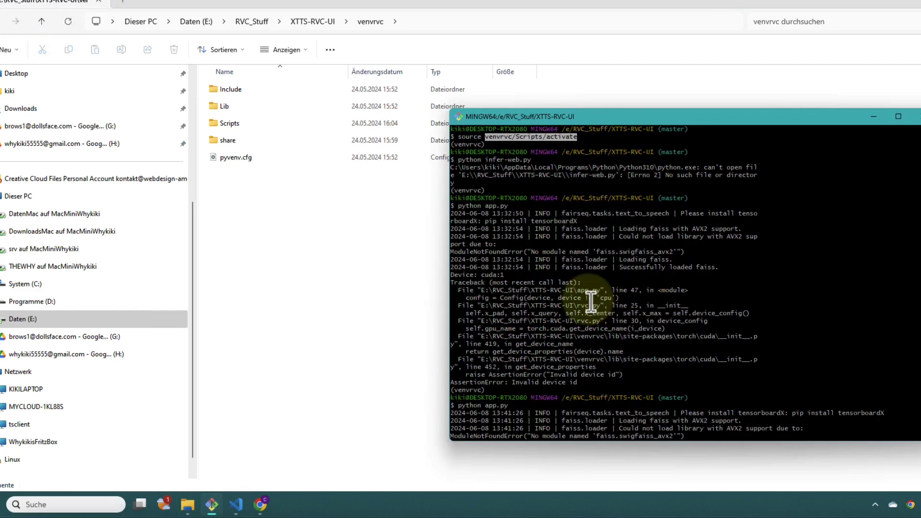
{"action": "scroll", "coordinate": [565, 205], "scroll_direction": "up", "scroll_amount": 1}
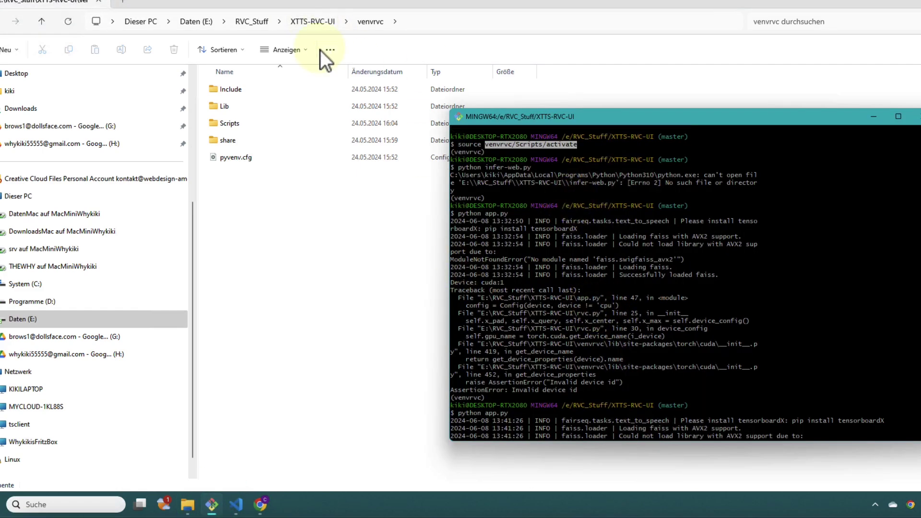
{"action": "left_click", "coordinate": [313, 21]}
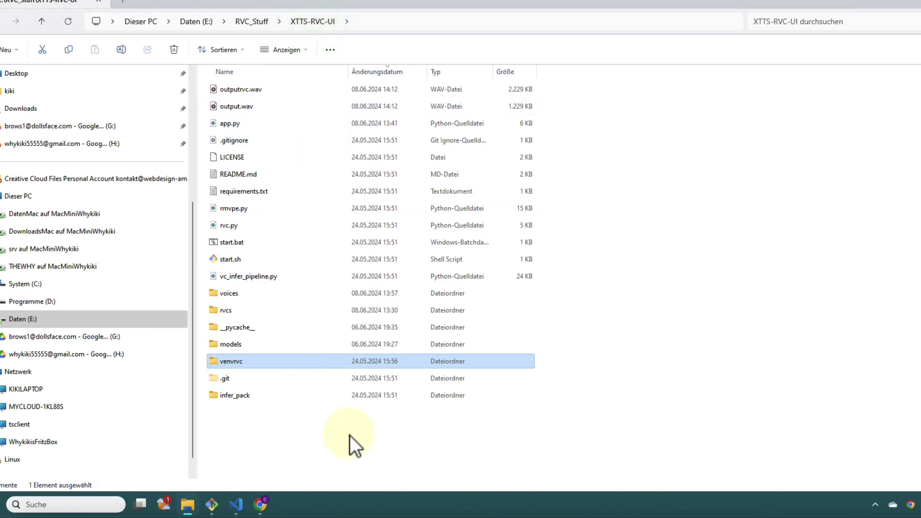
{"action": "left_click", "coordinate": [211, 503]}
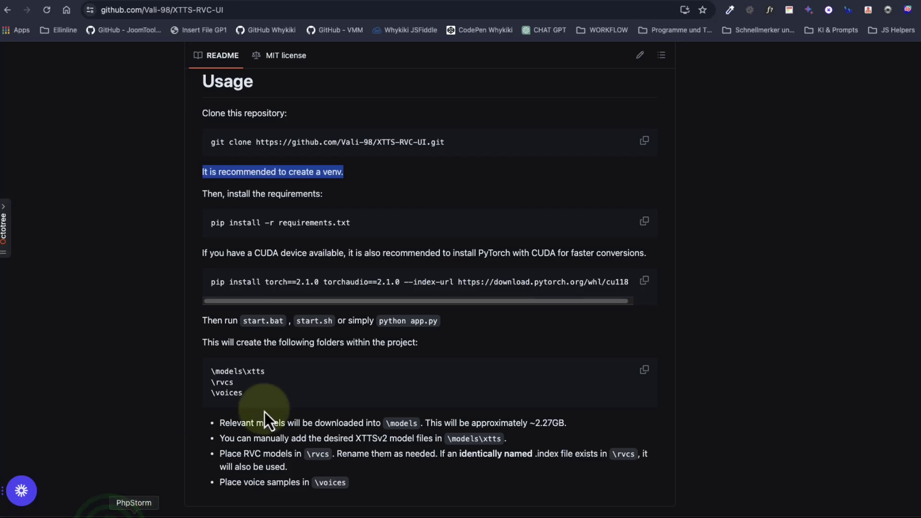
Highlight pip install -r requirements.txt in the GitHub README and locate requirements.txt in the remote desktop's XTTS-RVC-UI folder.
{"action": "triple_click", "coordinate": [267, 222]}
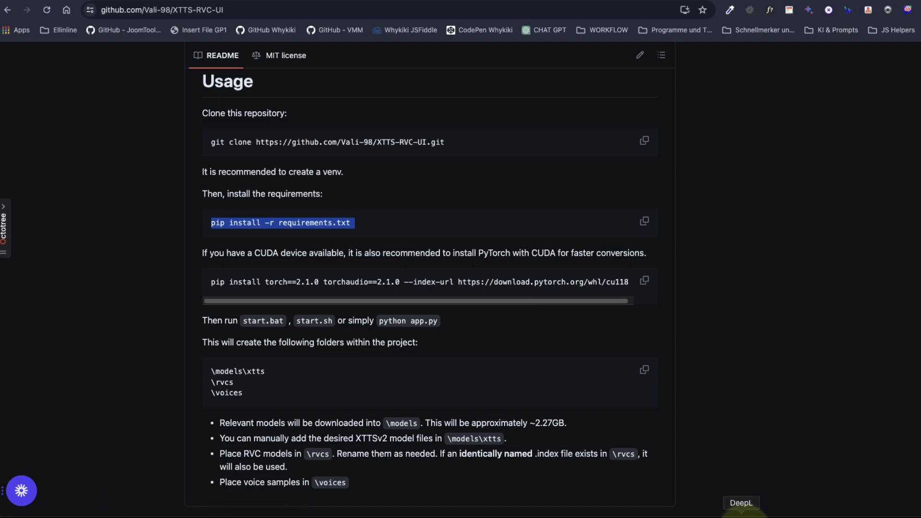
{"action": "left_click", "coordinate": [716, 510]}
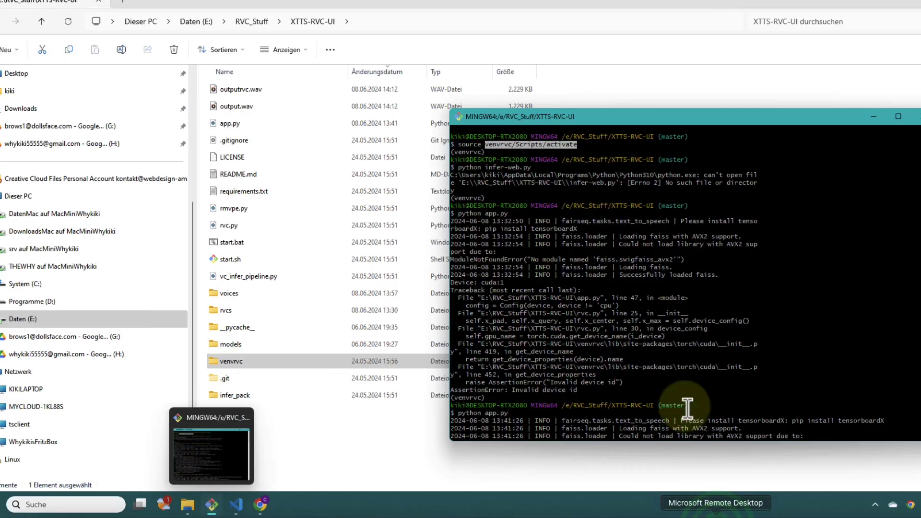
{"action": "left_click", "coordinate": [292, 429]}
{"action": "left_click", "coordinate": [276, 190]}
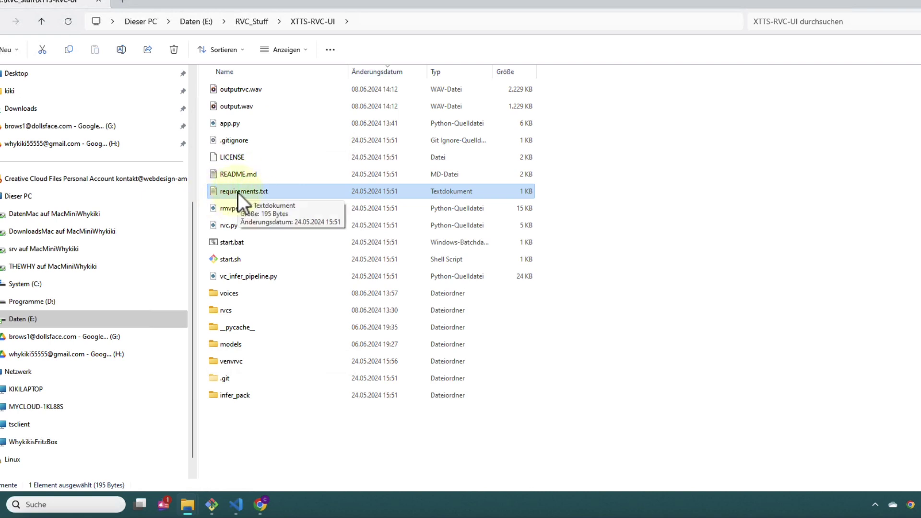
{"action": "left_click", "coordinate": [261, 507]}
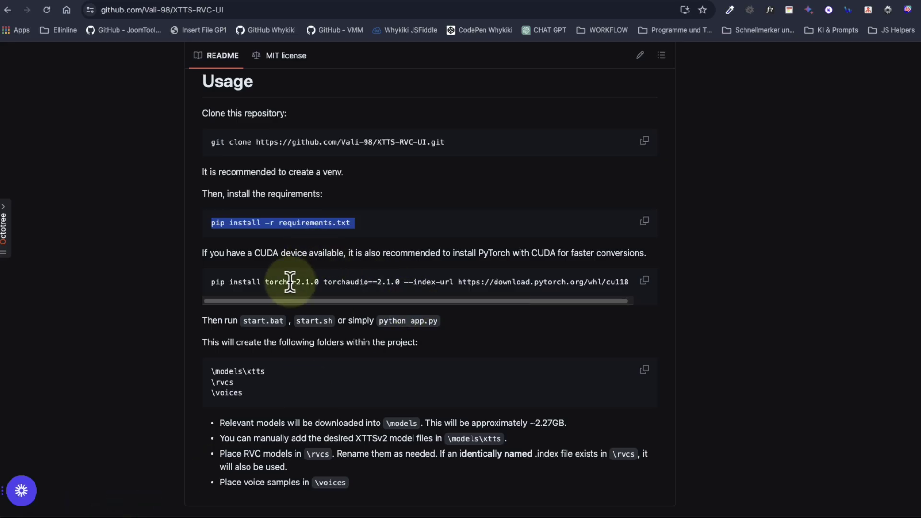
Highlight the PyTorch CUDA install command in the GitHub README and locate start.bat in the remote desktop's XTTS-RVC-UI folder.
{"action": "left_click", "coordinate": [292, 281]}
{"action": "triple_click", "coordinate": [291, 281]}
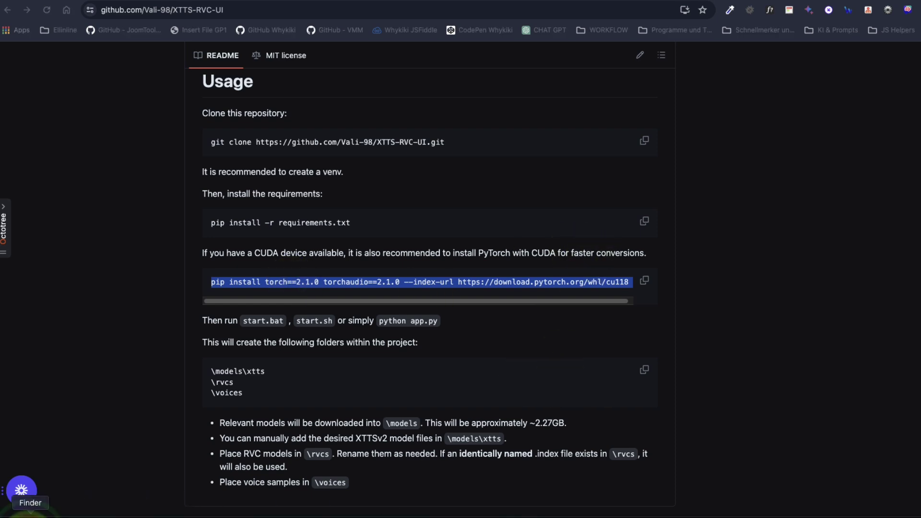
{"action": "left_click", "coordinate": [718, 515]}
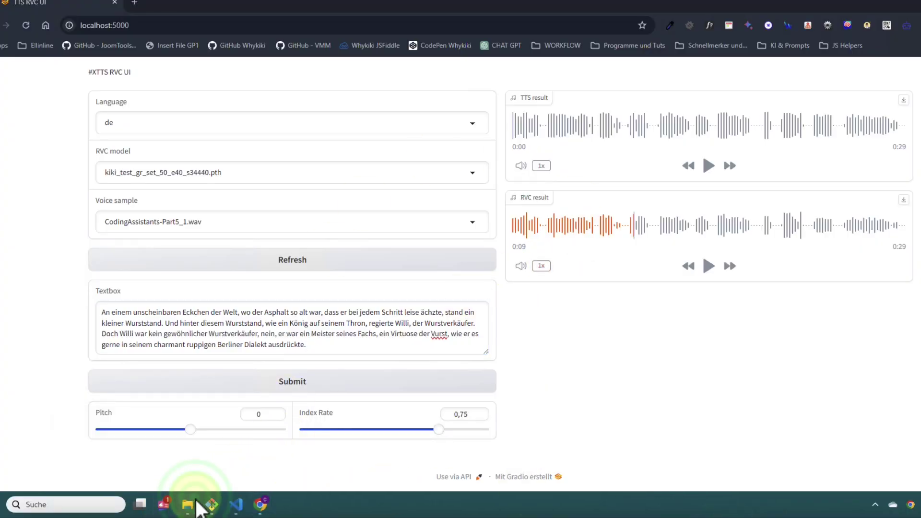
{"action": "mouse_move", "coordinate": [188, 503]}
{"action": "left_click", "coordinate": [228, 443]}
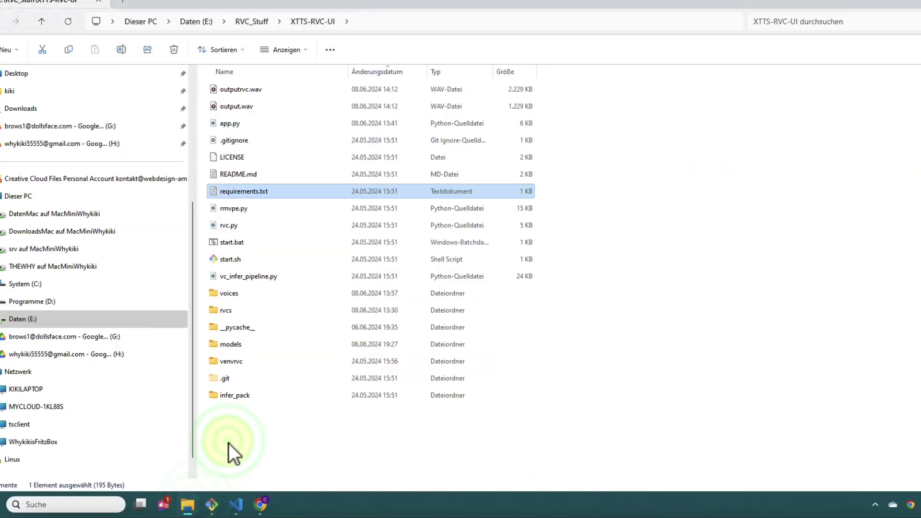
{"action": "left_click", "coordinate": [245, 244]}
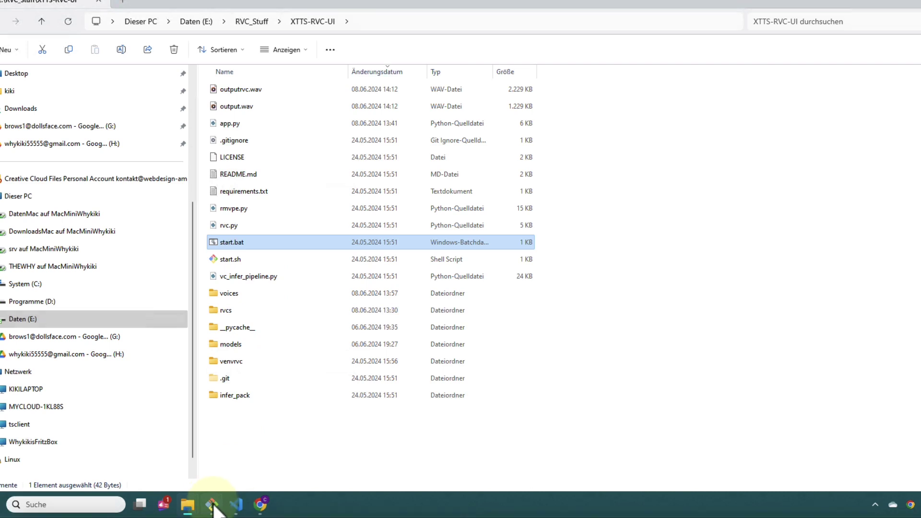
Glance at the Git Bash terminal and locate app.py in the XTTS-RVC-UI folder in File Explorer.
{"action": "mouse_move", "coordinate": [214, 504]}
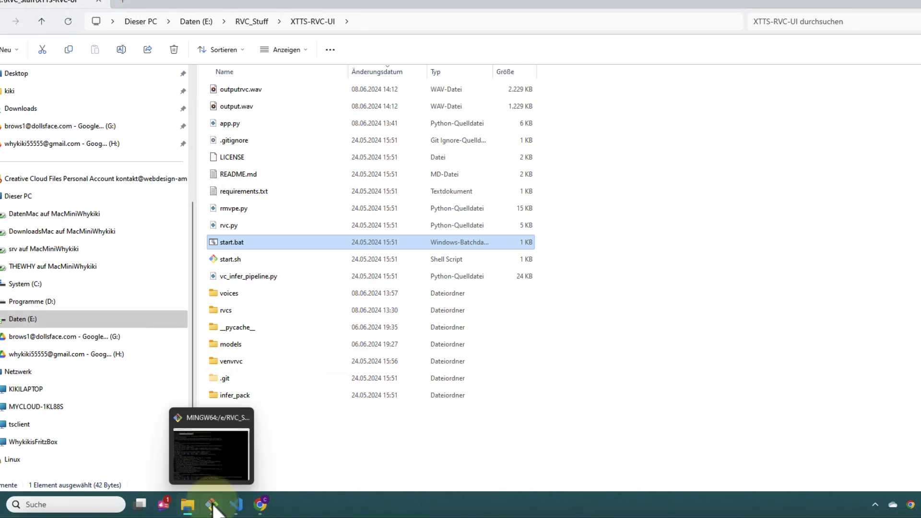
{"action": "left_click", "coordinate": [214, 506]}
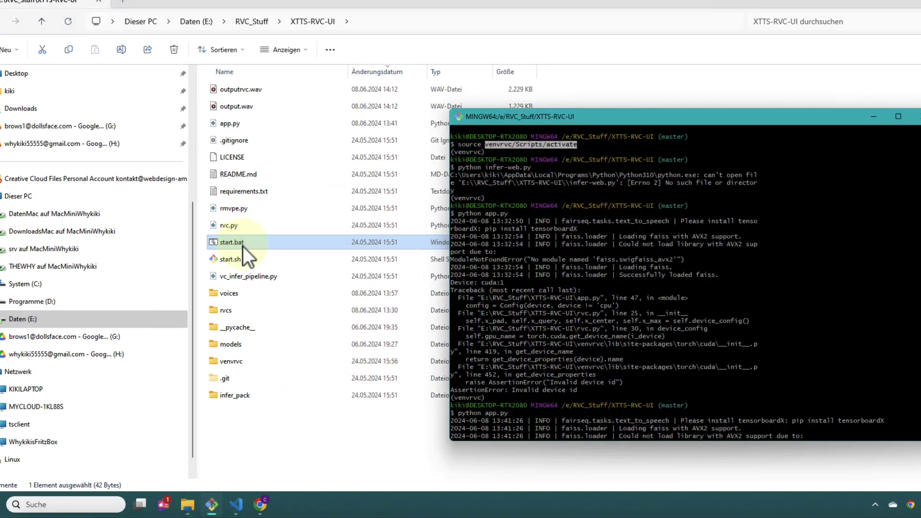
{"action": "left_click", "coordinate": [242, 246]}
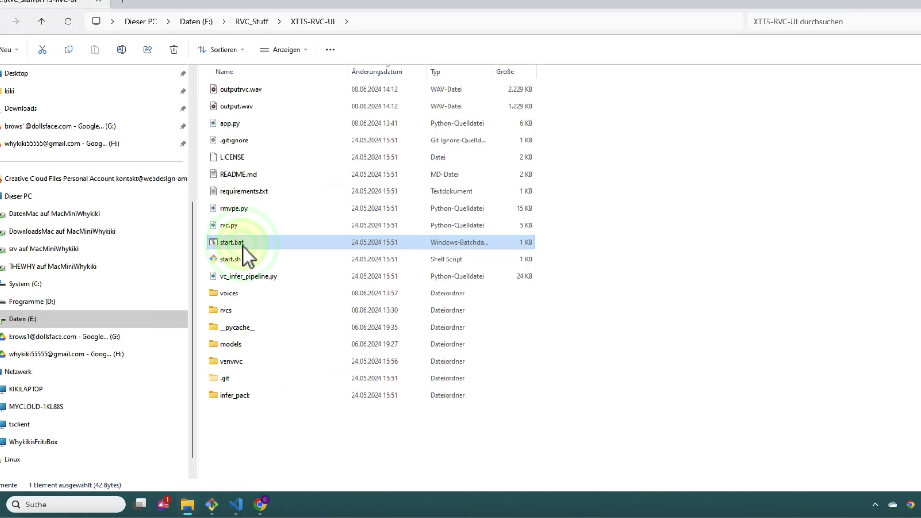
{"action": "left_click", "coordinate": [233, 123]}
Find the python app.py command in the Git Bash terminal history and highlight it and its XTTS-RVC-UI prompt line.
{"action": "left_click", "coordinate": [211, 504]}
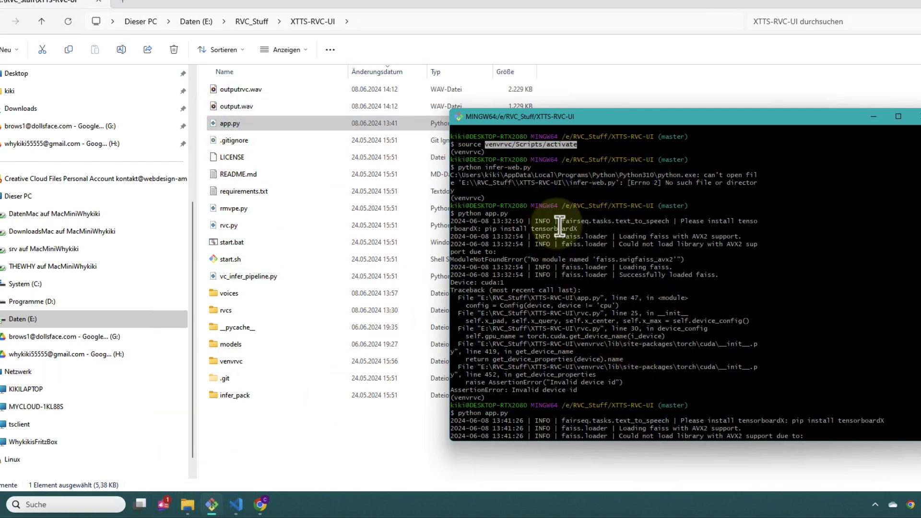
{"action": "left_click", "coordinate": [523, 207]}
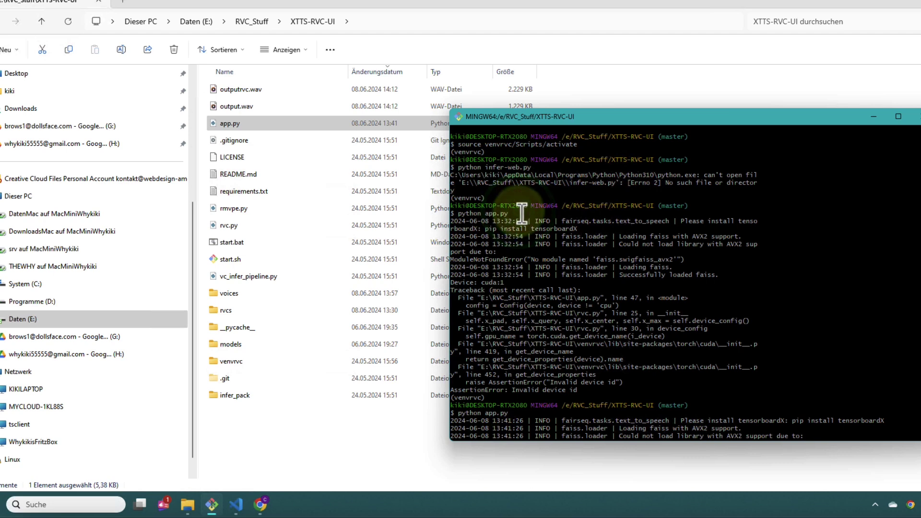
{"action": "triple_click", "coordinate": [447, 213]}
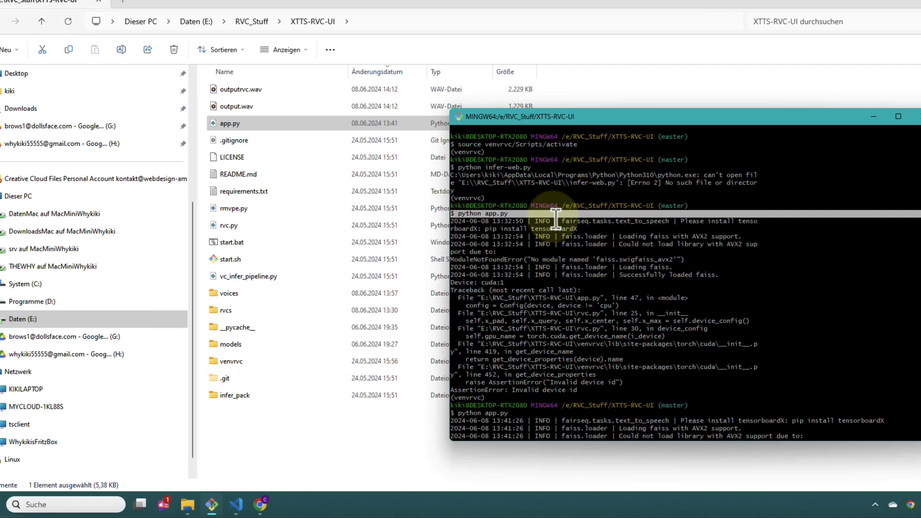
{"action": "left_click_drag", "start_coordinate": [562, 206], "coordinate": [643, 206]}
{"action": "triple_click", "coordinate": [643, 205]}
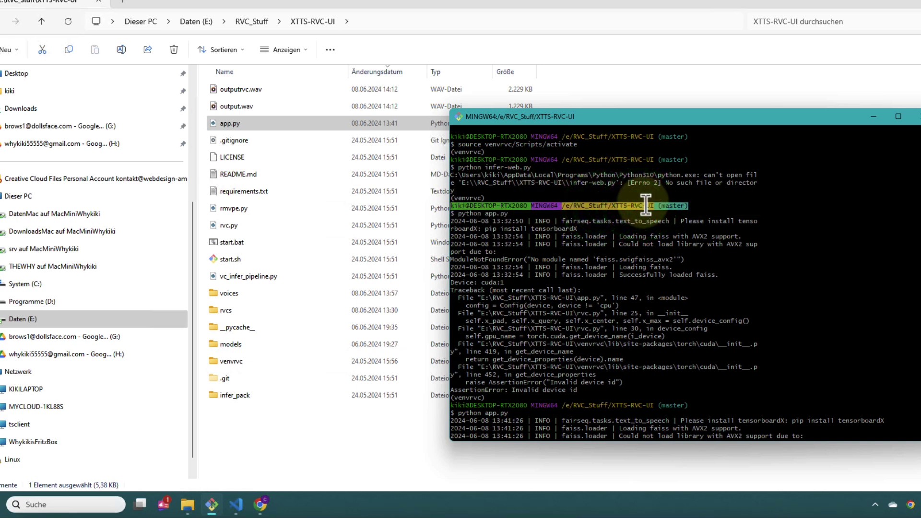
{"action": "left_click", "coordinate": [520, 206]}
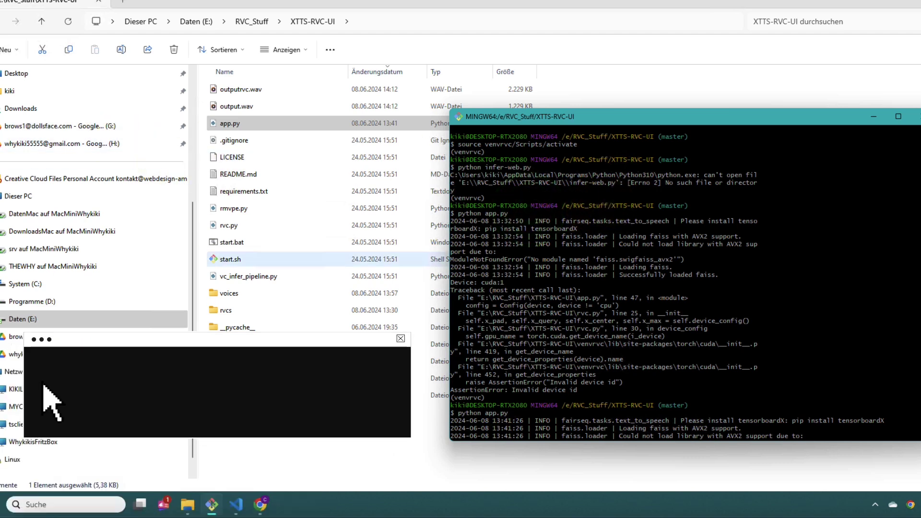
Switch to the XTTS RVC UI page in Chrome and view the available RVC models without changing the selection.
{"action": "left_click", "coordinate": [262, 504]}
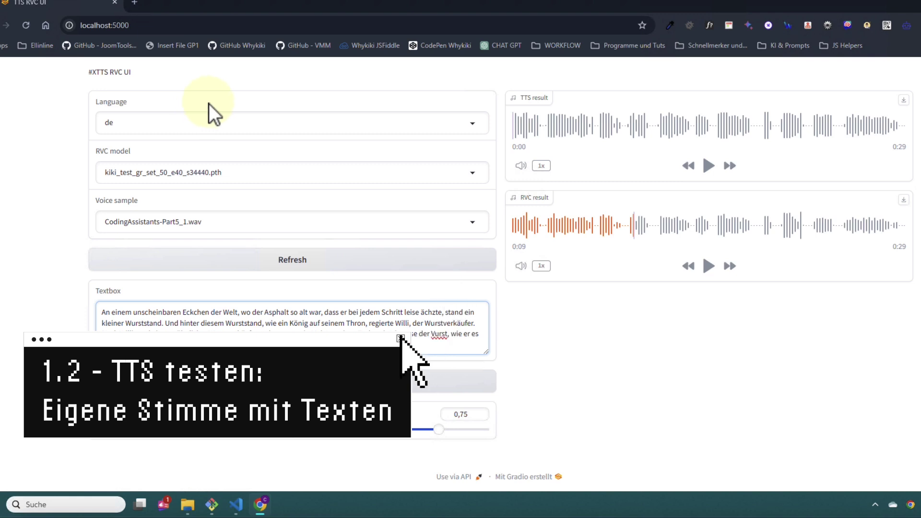
{"action": "left_click", "coordinate": [204, 171]}
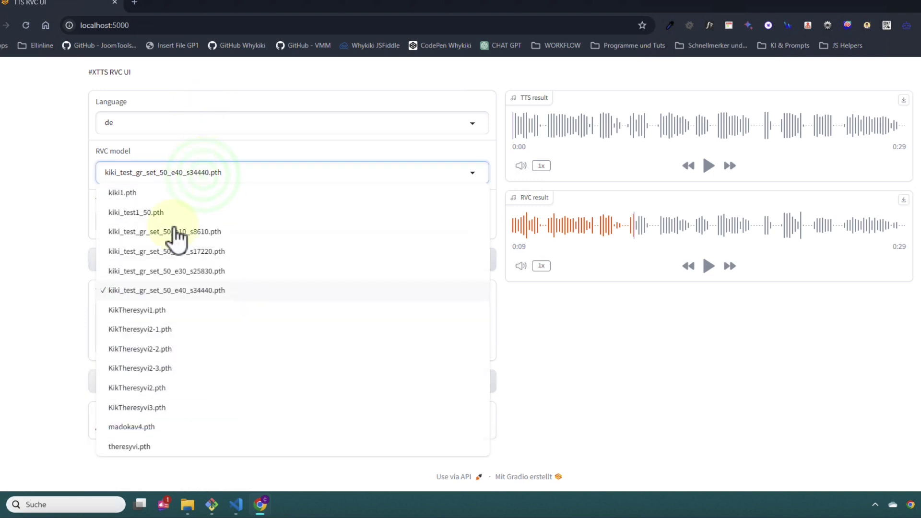
{"action": "left_click", "coordinate": [69, 275]}
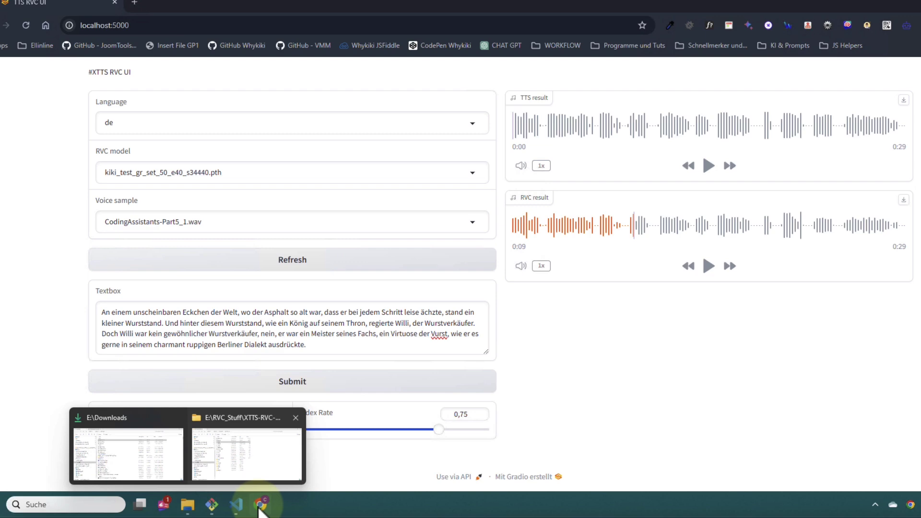
View the contents of models\xtts in the XTTS-RVC-UI folder in File Explorer and return to the XTTS-RVC-UI folder.
{"action": "left_click", "coordinate": [232, 436]}
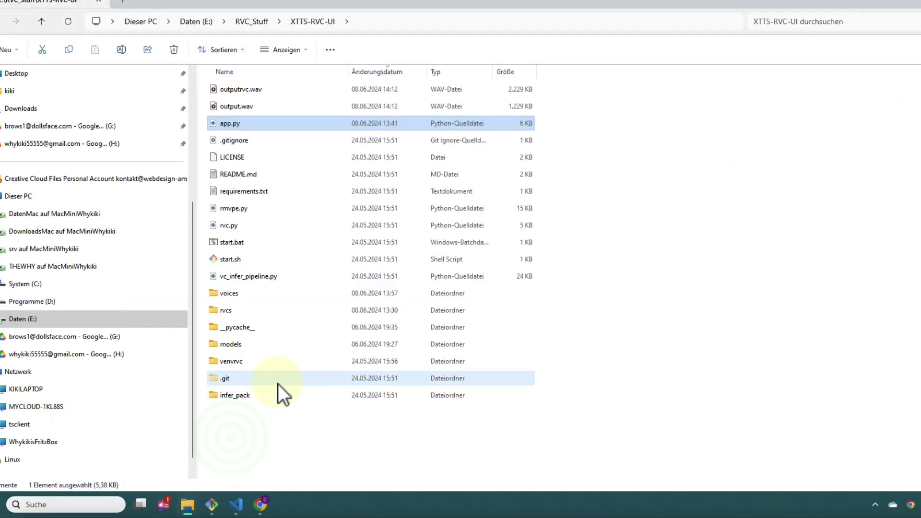
{"action": "left_click", "coordinate": [257, 346]}
{"action": "left_click", "coordinate": [257, 346]}
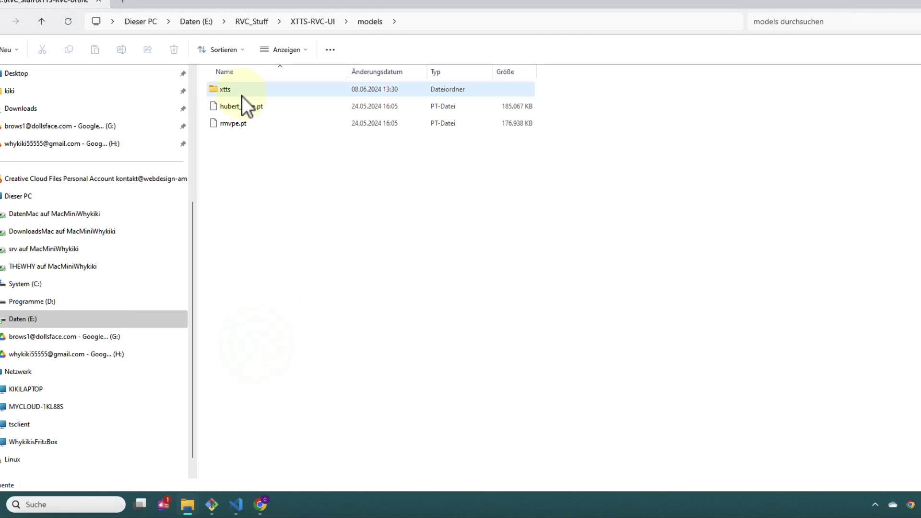
{"action": "double_click", "coordinate": [240, 92]}
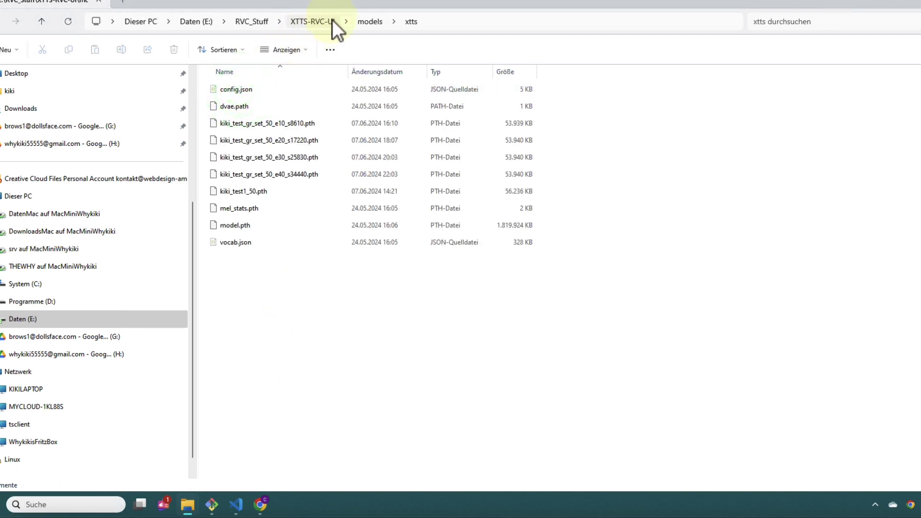
{"action": "left_click", "coordinate": [366, 22]}
{"action": "left_click", "coordinate": [315, 23]}
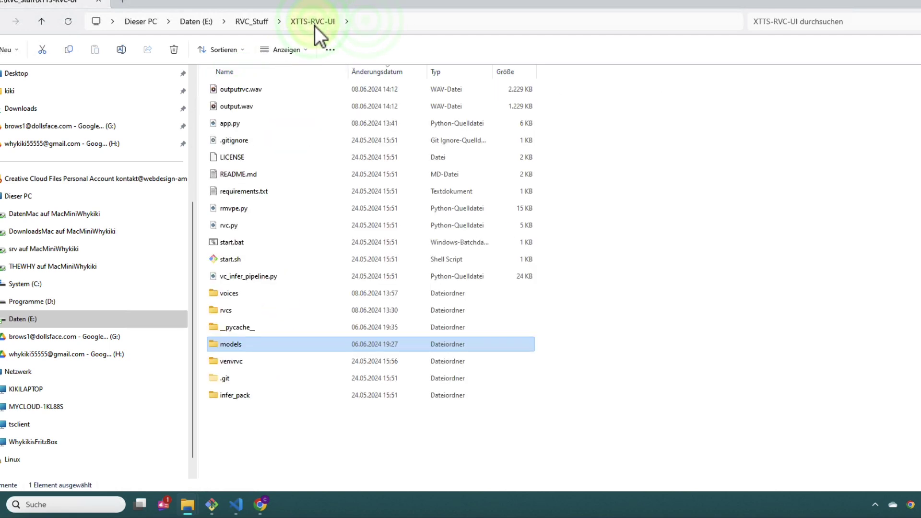
View the contents of the voices and rvcs folders in XTTS-RVC-UI, widening the Name column in rvcs.
{"action": "double_click", "coordinate": [242, 294]}
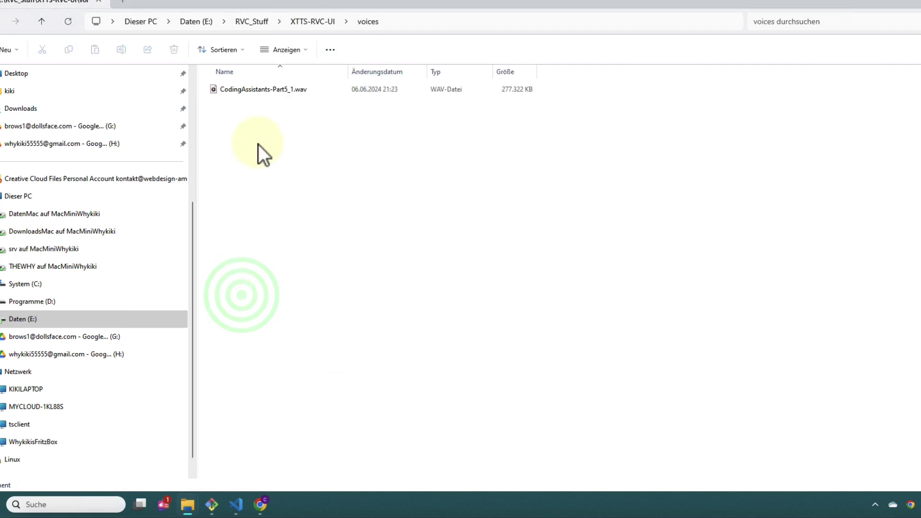
{"action": "left_click", "coordinate": [310, 22]}
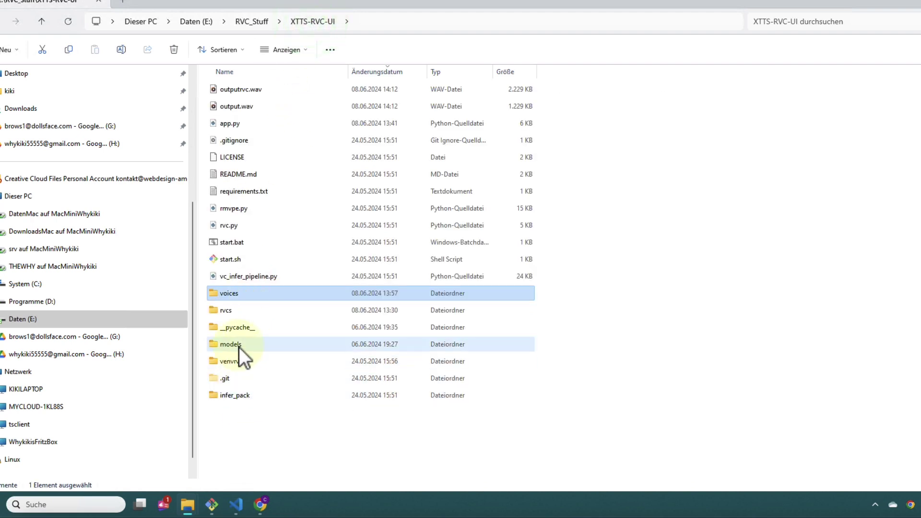
{"action": "double_click", "coordinate": [227, 311]}
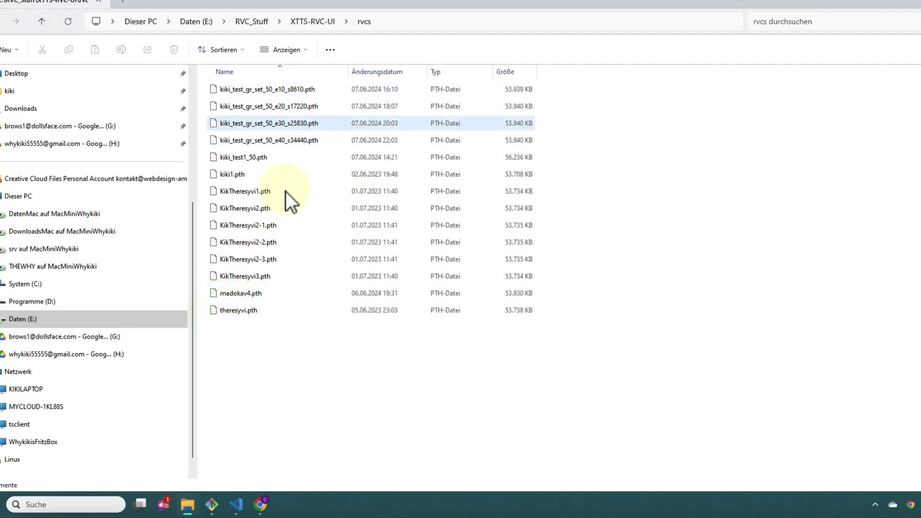
{"action": "left_click", "coordinate": [298, 24]}
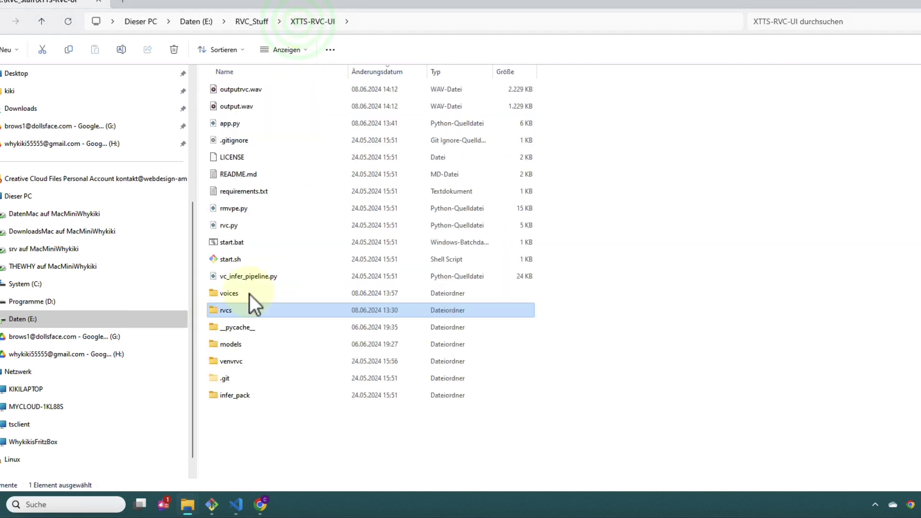
{"action": "double_click", "coordinate": [224, 311]}
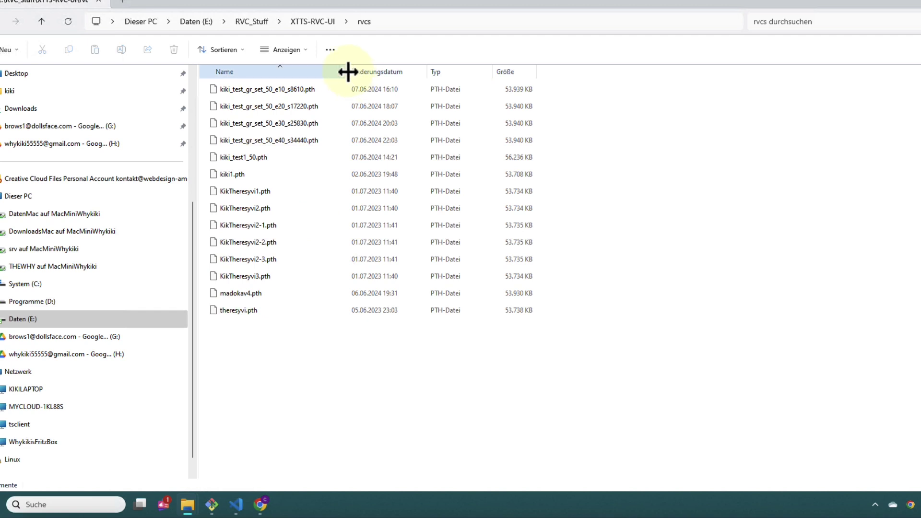
{"action": "left_click_drag", "start_coordinate": [348, 71], "coordinate": [480, 75]}
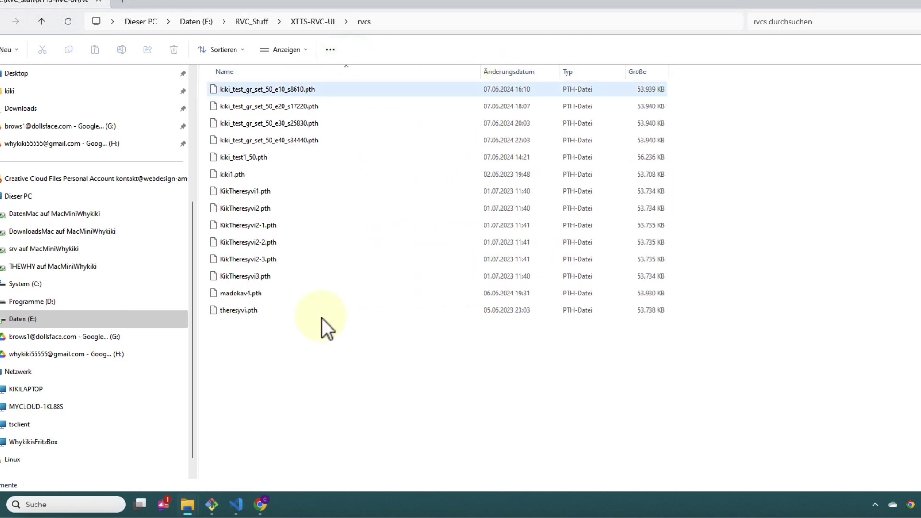
Open RVC_Stuff\RVC-WebUI\assets\weights, widen the Name column and select kiki_test_gr_set_50_e10_s8610.pth.
{"action": "left_click", "coordinate": [245, 22]}
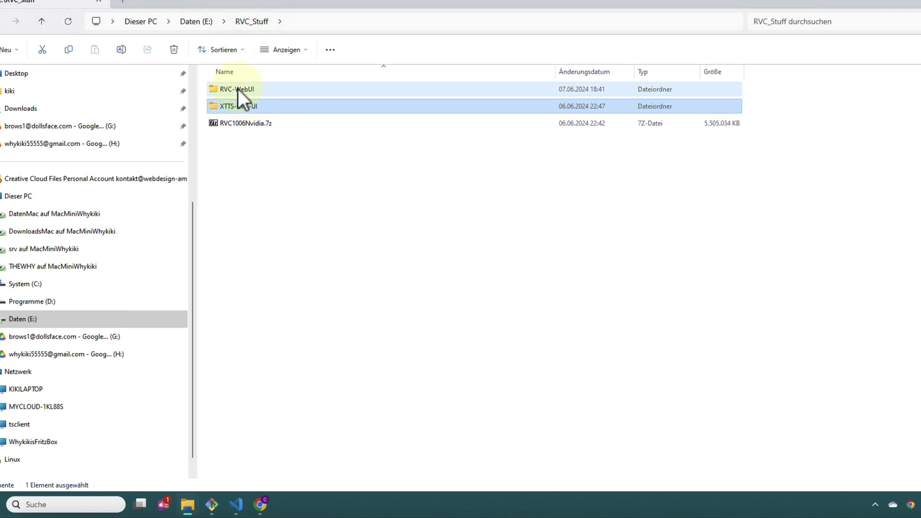
{"action": "double_click", "coordinate": [237, 89]}
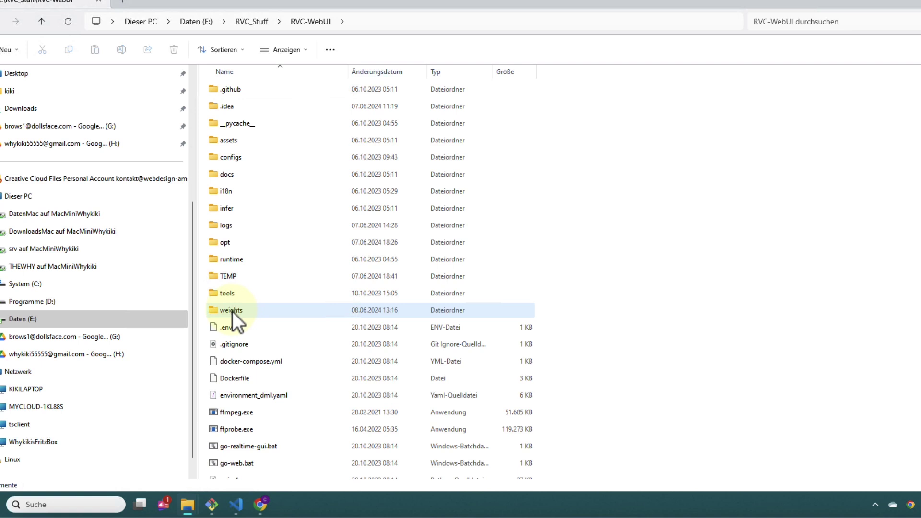
{"action": "double_click", "coordinate": [233, 141]}
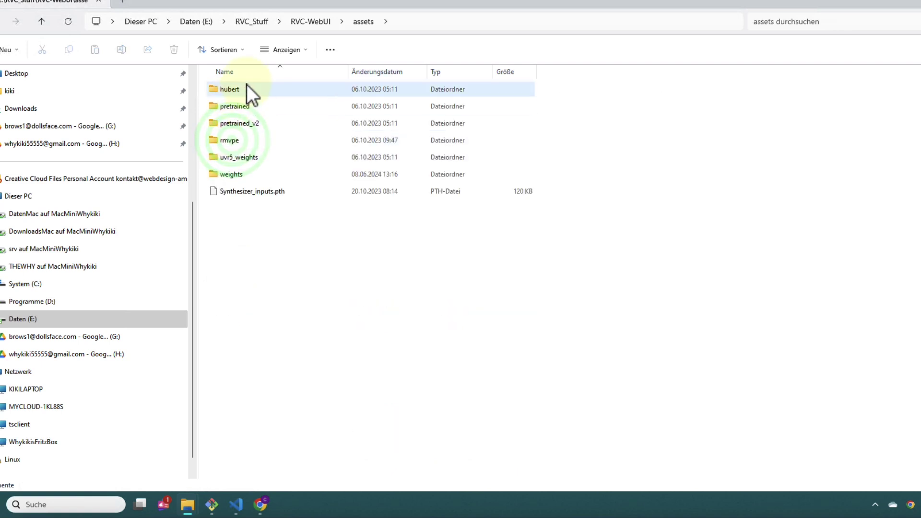
{"action": "double_click", "coordinate": [241, 175]}
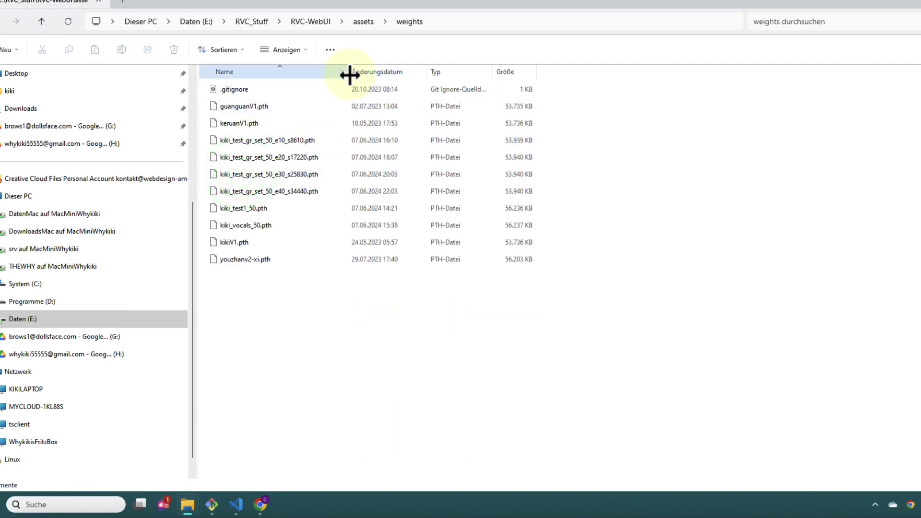
{"action": "left_click_drag", "start_coordinate": [348, 73], "coordinate": [487, 73]}
{"action": "left_click", "coordinate": [253, 144]}
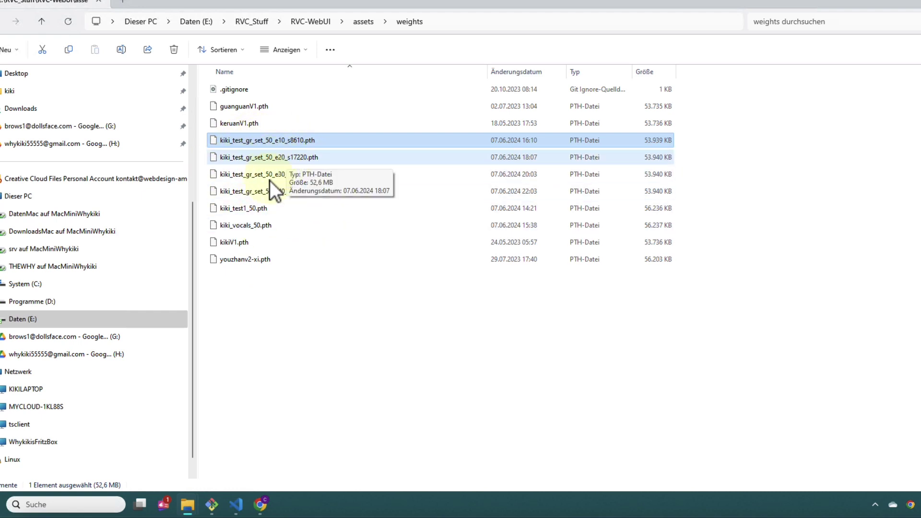
Return to the XTTS-RVC-UI folder and view its rvcs folder, ending in the voices folder.
{"action": "left_click", "coordinate": [257, 17]}
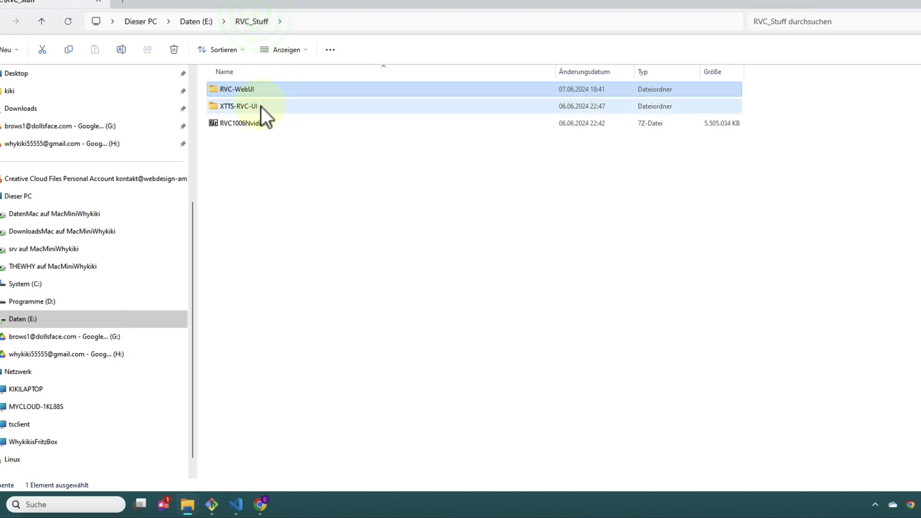
{"action": "double_click", "coordinate": [245, 108]}
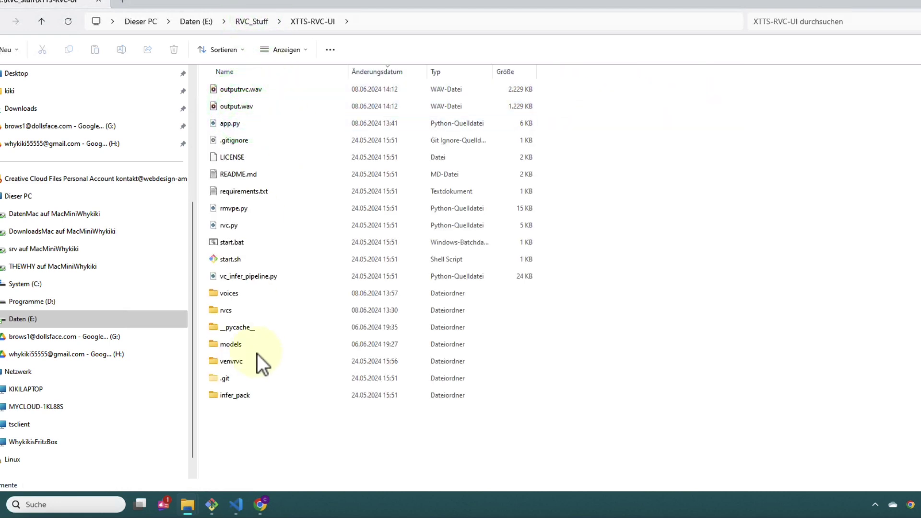
{"action": "double_click", "coordinate": [230, 313]}
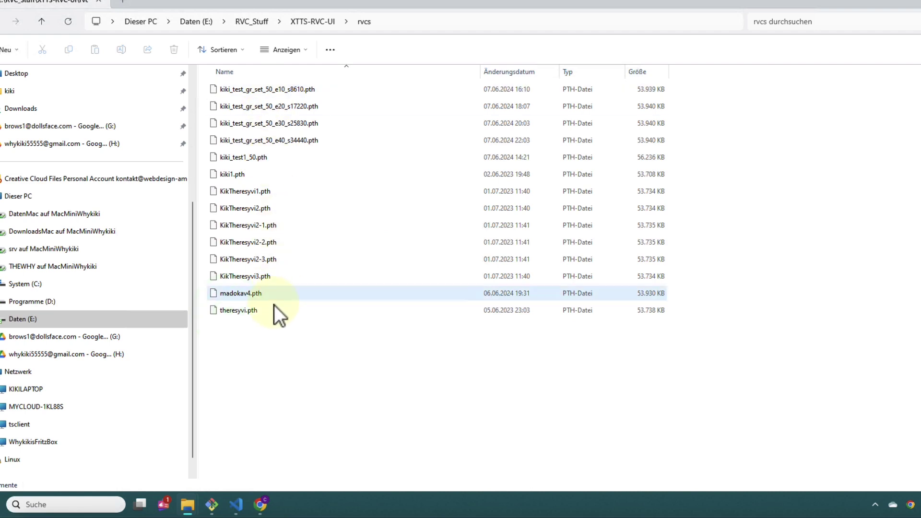
{"action": "left_click", "coordinate": [311, 23]}
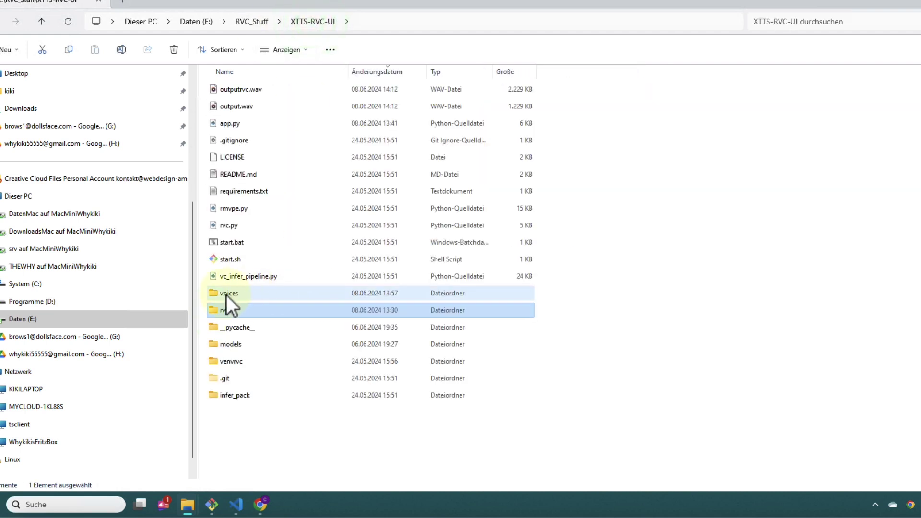
{"action": "double_click", "coordinate": [224, 295]}
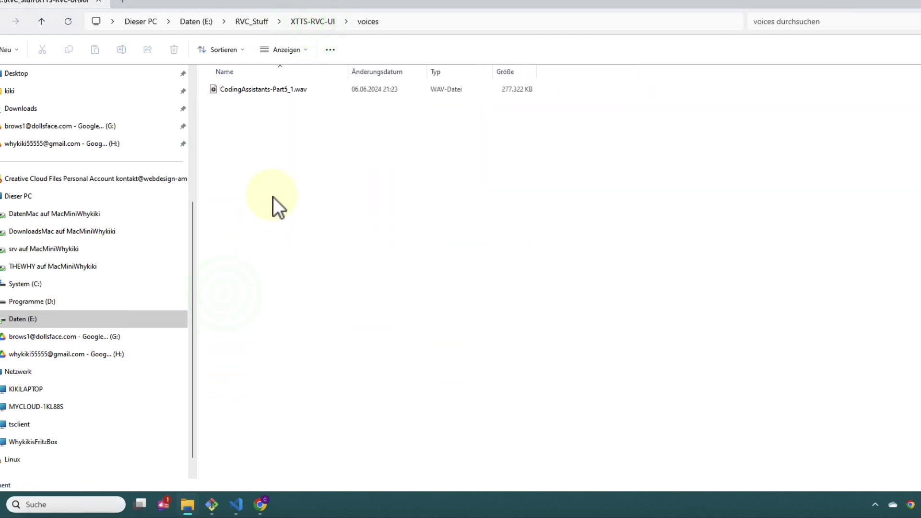
Select CodingAssistants-Part5_1.wav in the voices folder, then switch to XTTS RVC UI in Chrome and view its voice sample options.
{"action": "left_click", "coordinate": [266, 86]}
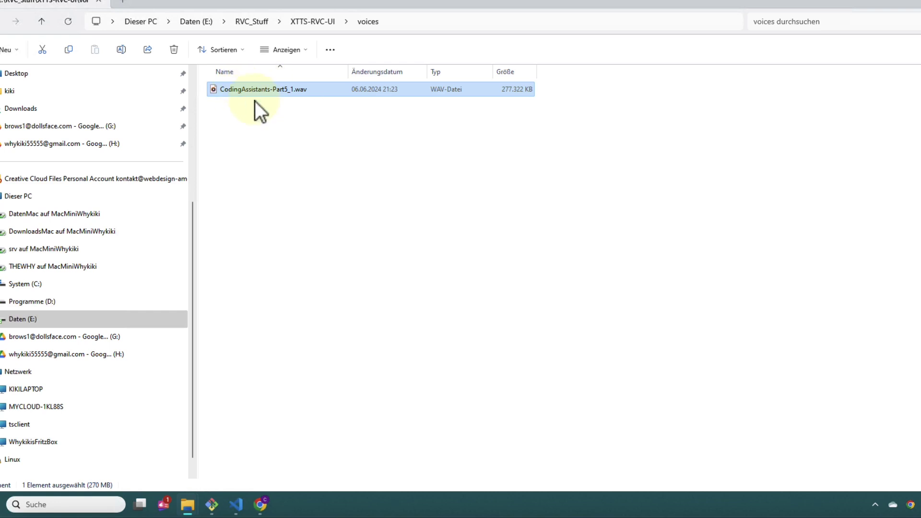
{"action": "mouse_move", "coordinate": [260, 505]}
{"action": "left_click", "coordinate": [249, 439]}
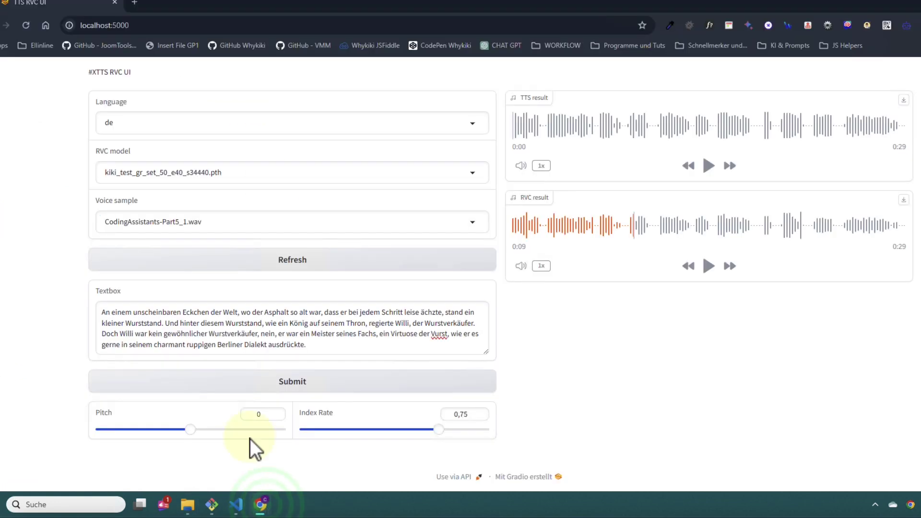
{"action": "left_click", "coordinate": [202, 220]}
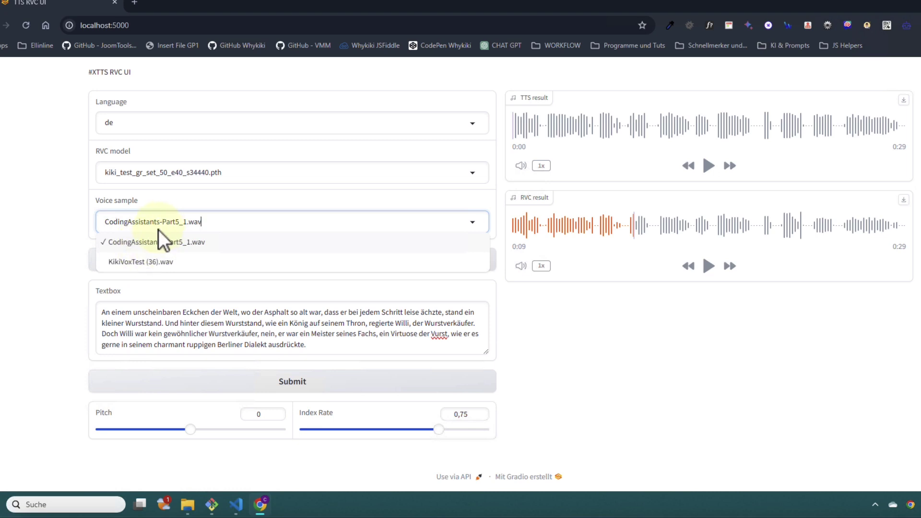
{"action": "left_click", "coordinate": [250, 153]}
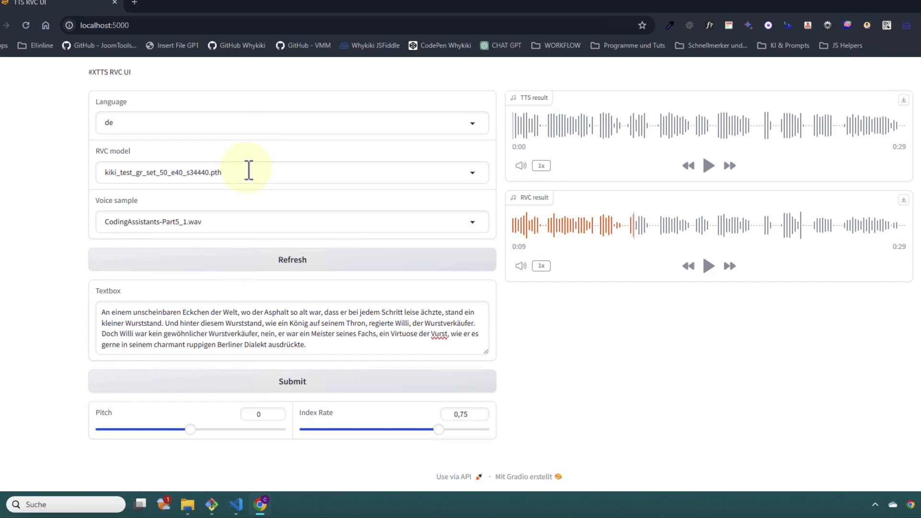
Examine the latest app.py startup output in the Git Bash terminal and return to the XTTS RVC UI page in Chrome.
{"action": "left_click", "coordinate": [213, 504]}
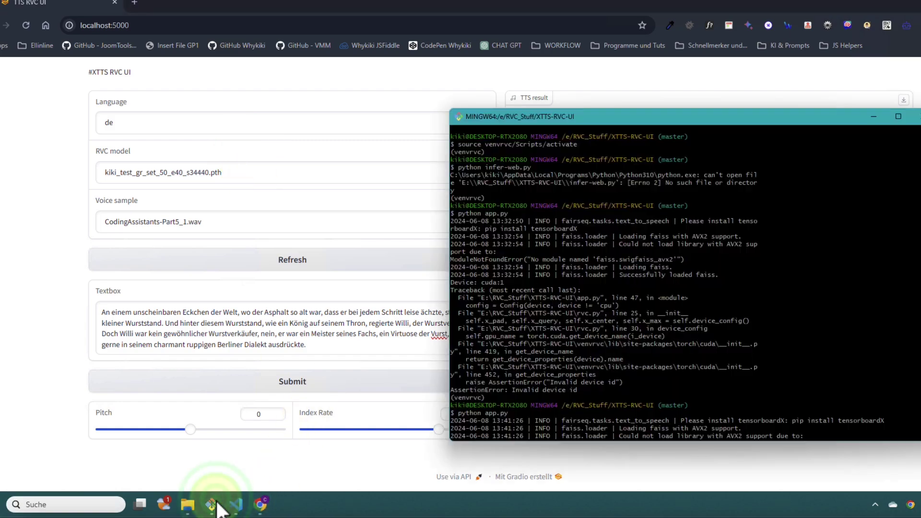
{"action": "scroll", "coordinate": [649, 296], "scroll_direction": "down", "scroll_amount": 20}
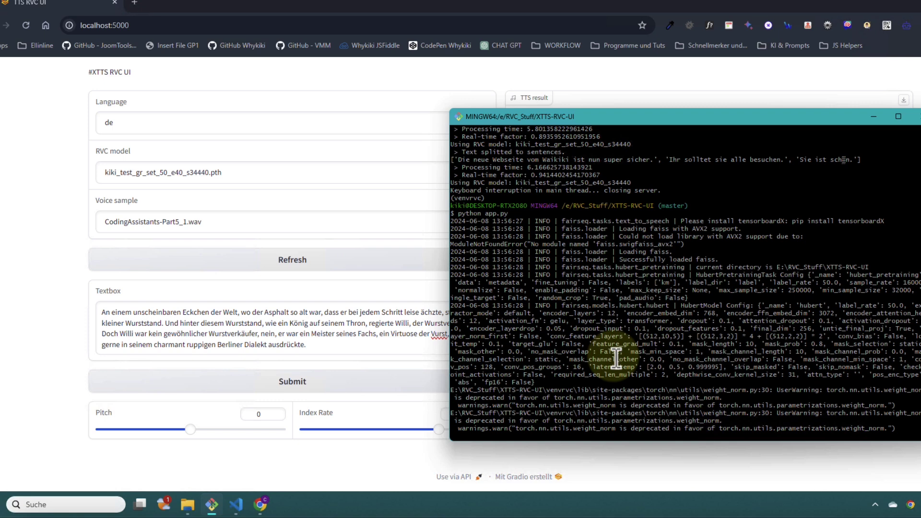
{"action": "left_click", "coordinate": [303, 321]}
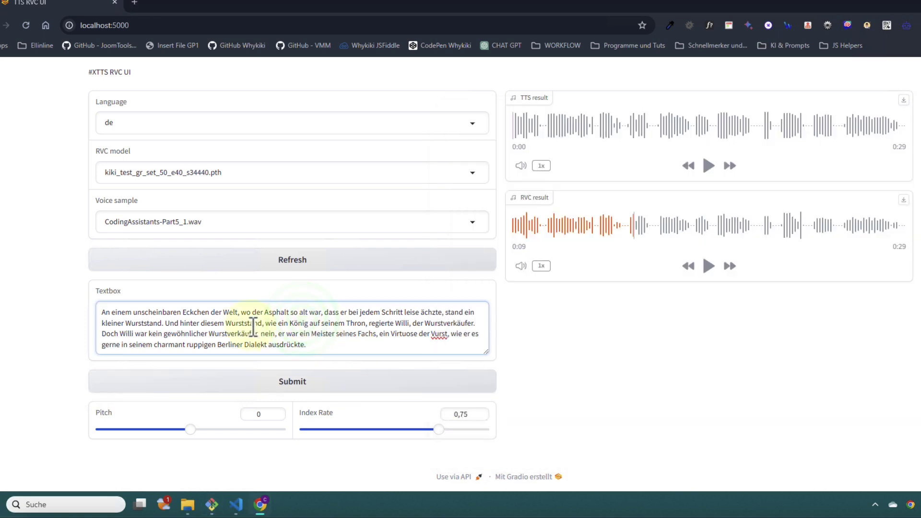
Examine the lists of available RVC models and voice samples.
{"action": "left_click", "coordinate": [183, 175]}
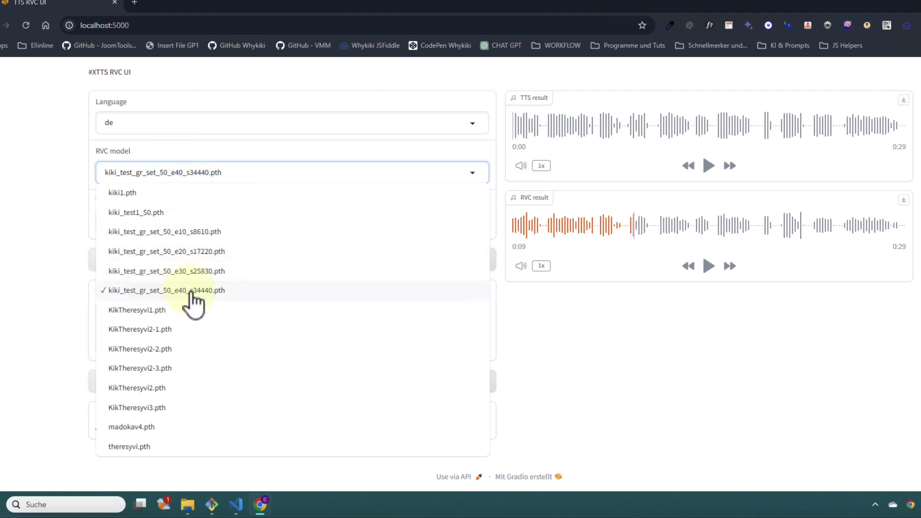
{"action": "left_click", "coordinate": [63, 283]}
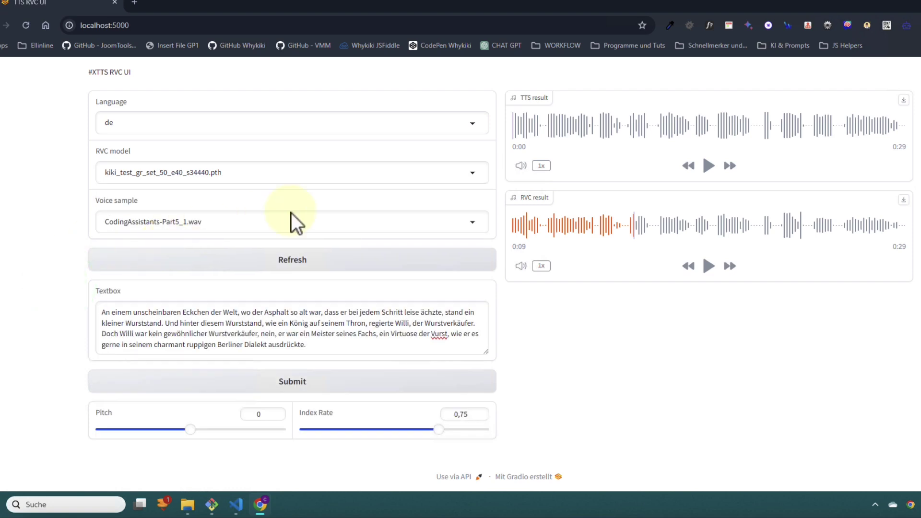
{"action": "left_click", "coordinate": [239, 227]}
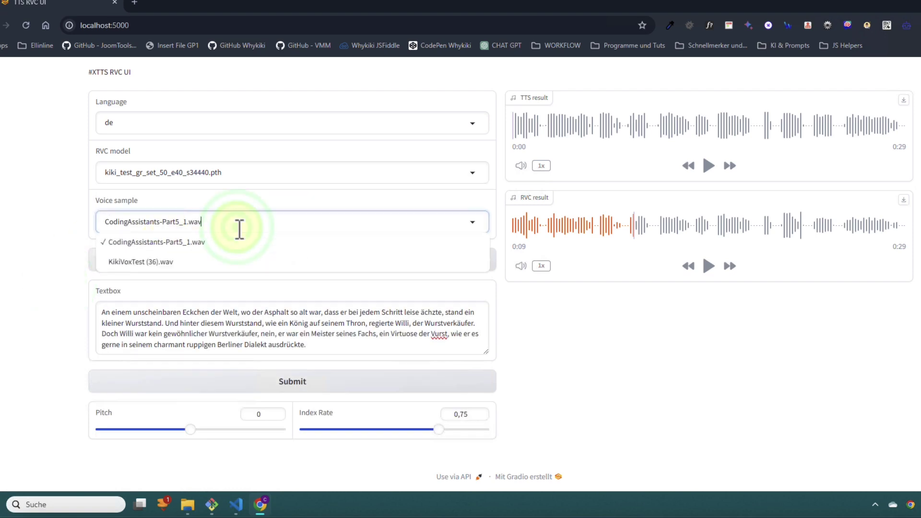
Generate speech from the existing German story paragraph with kiki_test_gr_set_50_e40_s34440.pth and the voice sample CodingAssistants-Part5_1.wav.
{"action": "left_click", "coordinate": [196, 340]}
{"action": "triple_click", "coordinate": [196, 340]}
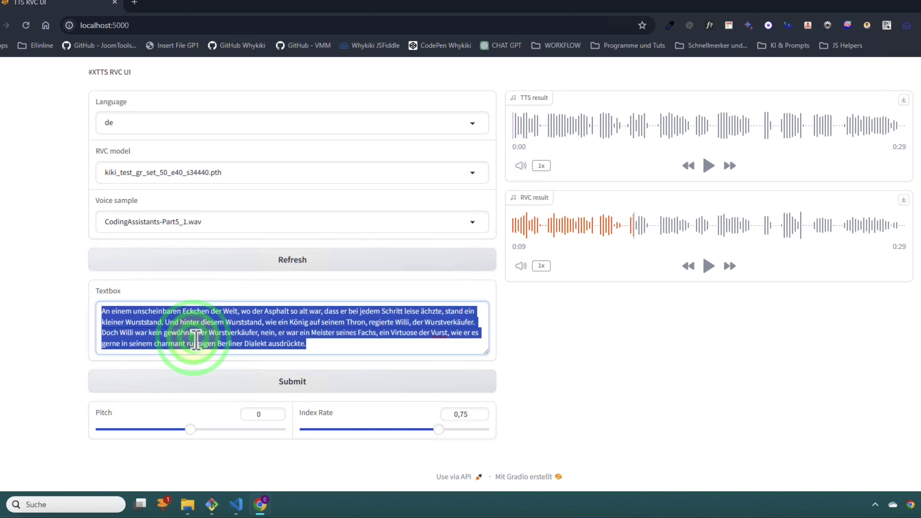
{"action": "triple_click", "coordinate": [339, 344]}
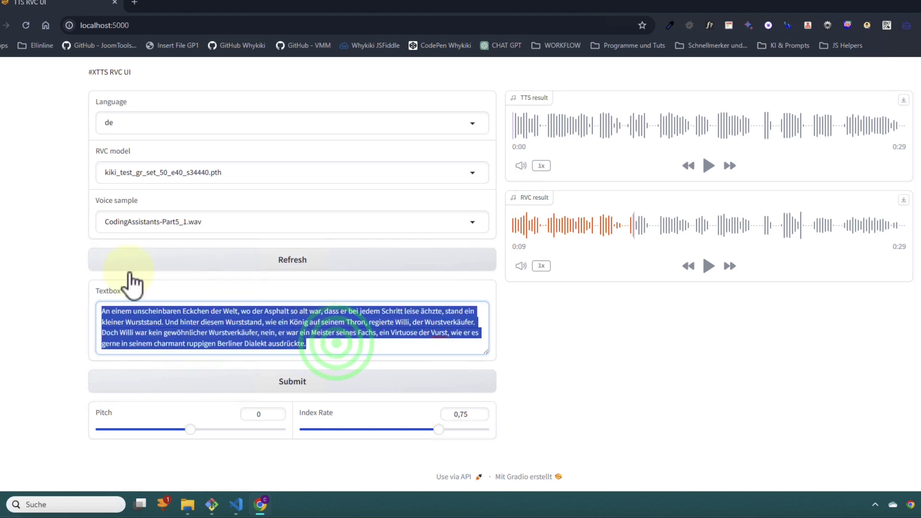
{"action": "left_click", "coordinate": [309, 393]}
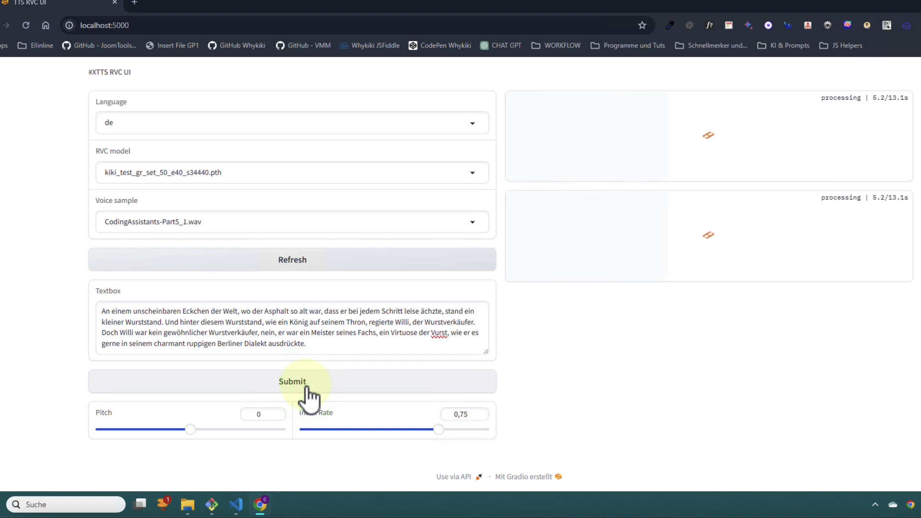
{"action": "left_click", "coordinate": [307, 394]}
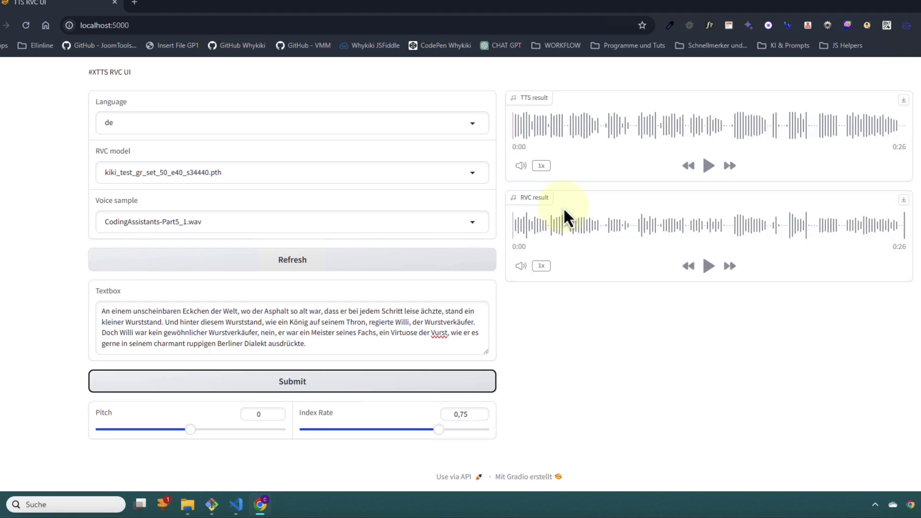
Play the generated RVC result and stop the playback.
{"action": "left_click", "coordinate": [707, 266]}
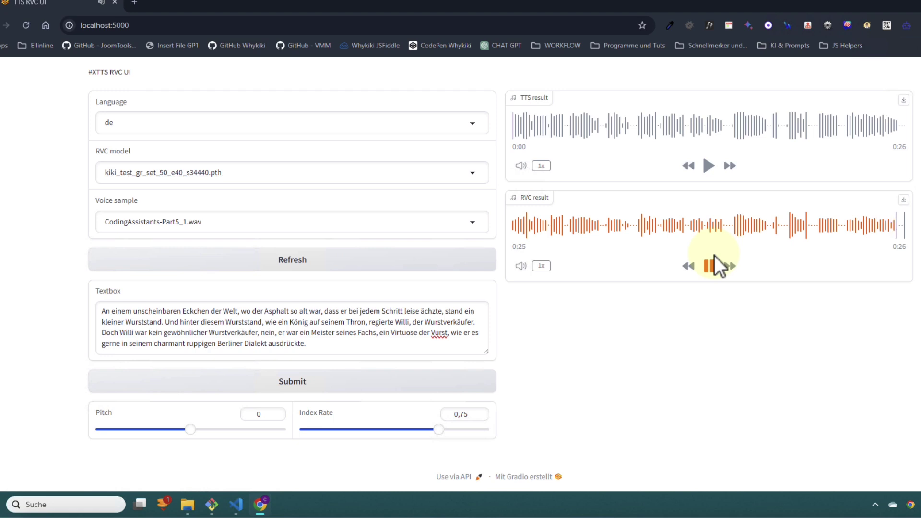
{"action": "left_click", "coordinate": [709, 267]}
{"action": "left_click", "coordinate": [708, 268]}
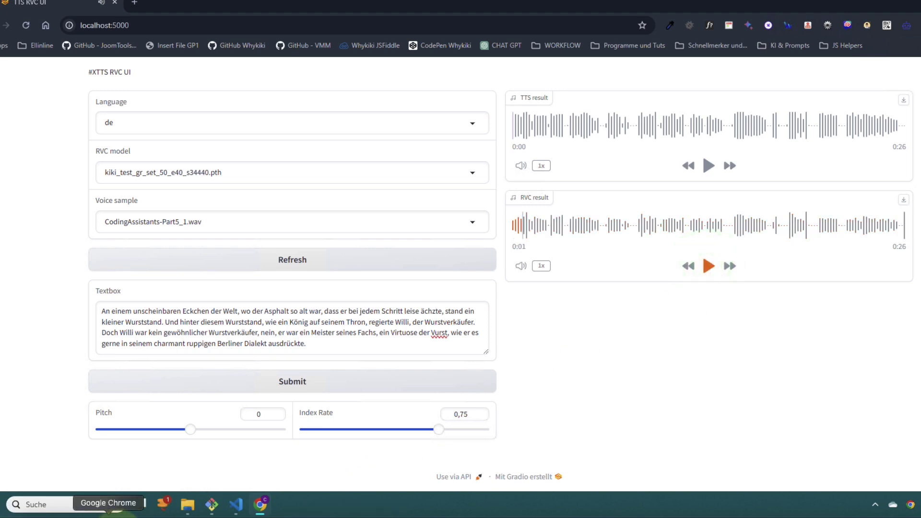
Switch to the ChatGPT app and copy the second paragraph of the story "Willi der Wurstverkäufer".
{"action": "left_click", "coordinate": [112, 510]}
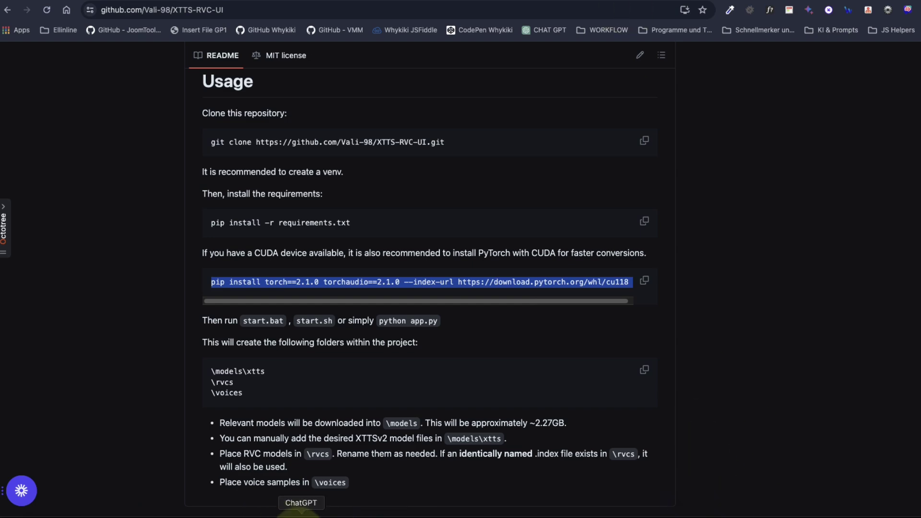
{"action": "left_click", "coordinate": [302, 514]}
{"action": "left_click", "coordinate": [585, 4]}
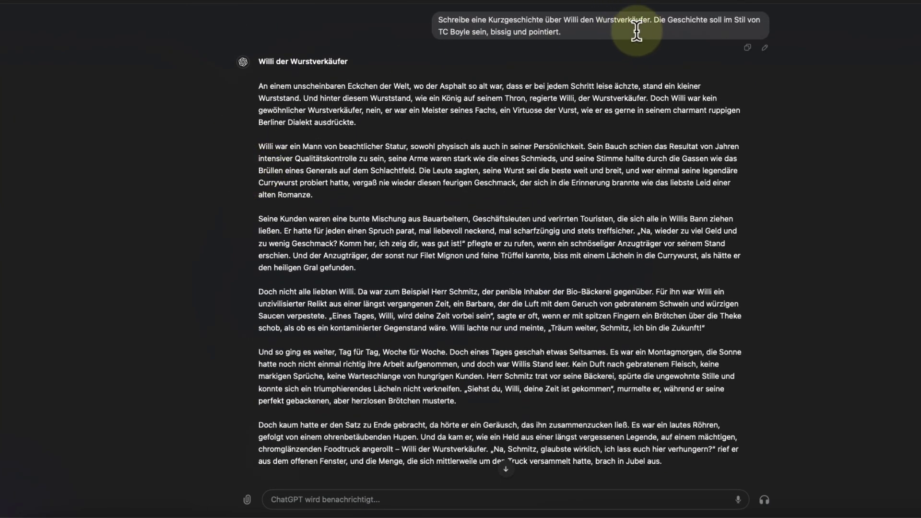
{"action": "left_click", "coordinate": [472, 31]}
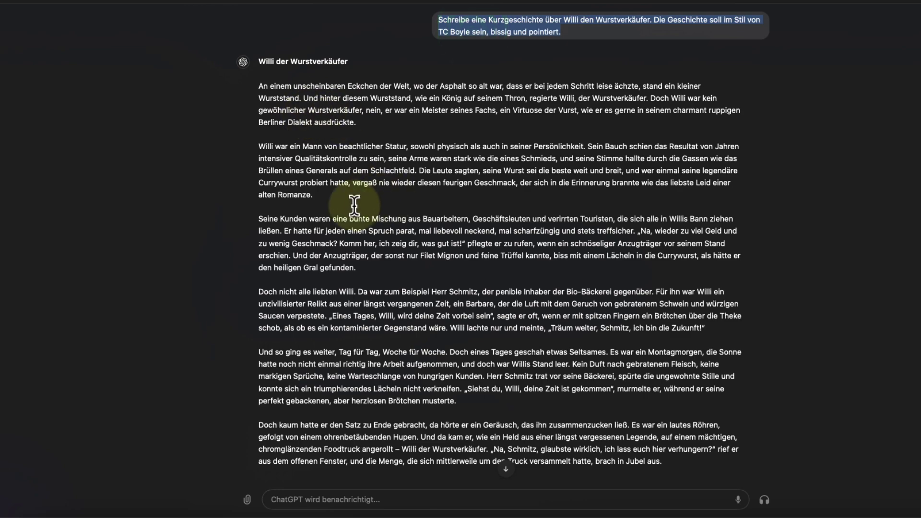
{"action": "left_click", "coordinate": [375, 199]}
{"action": "left_click_drag", "start_coordinate": [375, 199], "coordinate": [239, 150]}
{"action": "key", "text": "ctrl+c"}
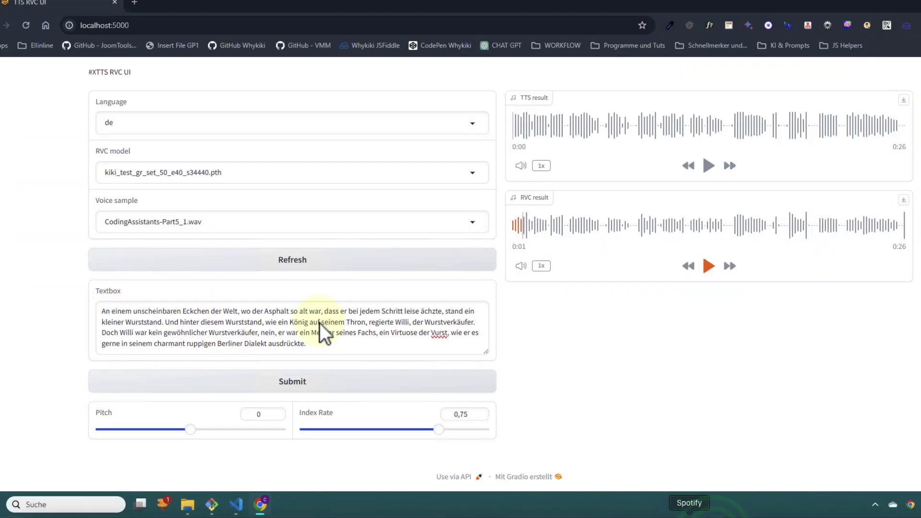
Replace the text in XTTS RVC UI with the copied paragraph beginning "Willi war ein Mann", without the trailing line break.
{"action": "triple_click", "coordinate": [285, 341]}
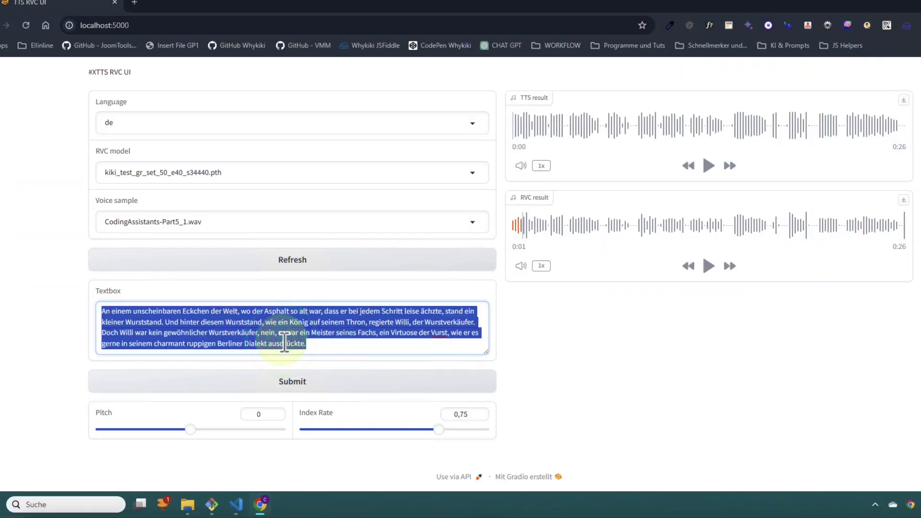
{"action": "key", "text": "ctrl+v"}
{"action": "key", "text": "BackSpace"}
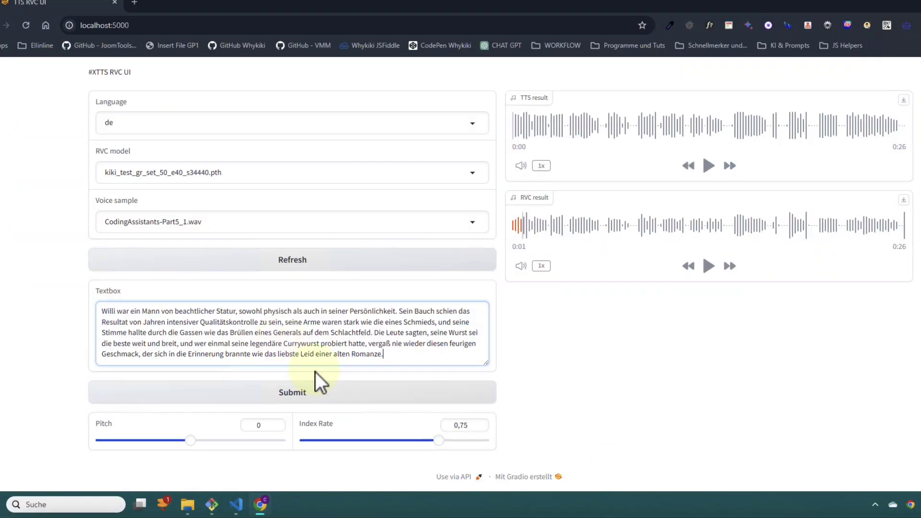
Generate speech from the full "Willi war ein Mann" paragraph and play part of the RVC result.
{"action": "left_click", "coordinate": [312, 392]}
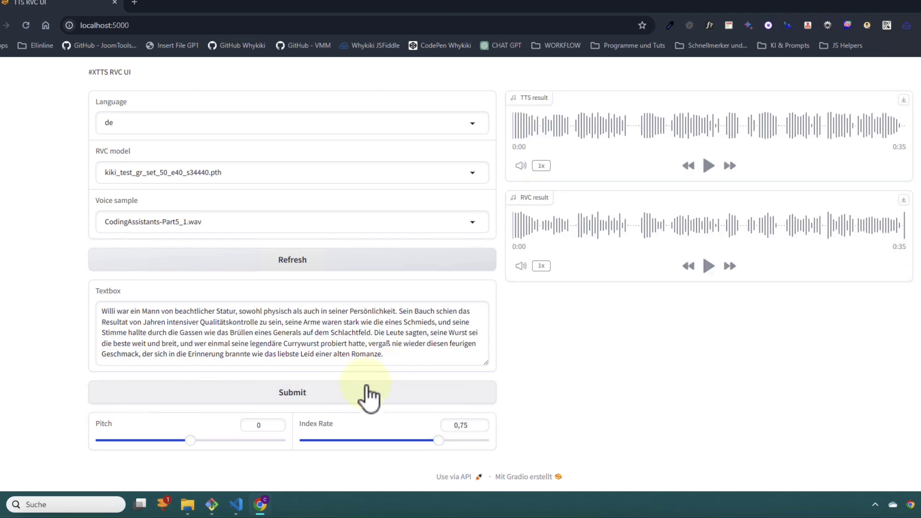
{"action": "left_click", "coordinate": [708, 266]}
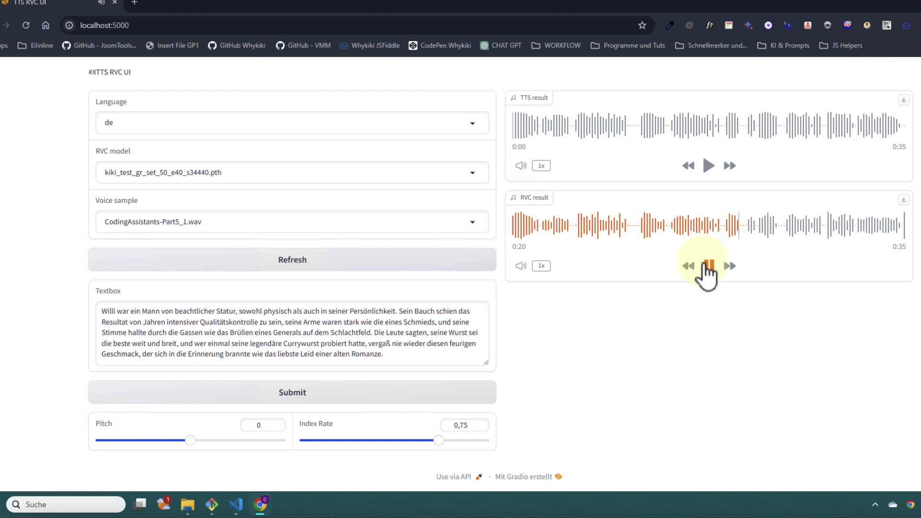
{"action": "left_click", "coordinate": [709, 266]}
Shorten the text to end after "intensiver Qualitätskontrolle zu sein.", deleting the rest of the paragraph.
{"action": "left_click_drag", "start_coordinate": [410, 359], "coordinate": [403, 304]}
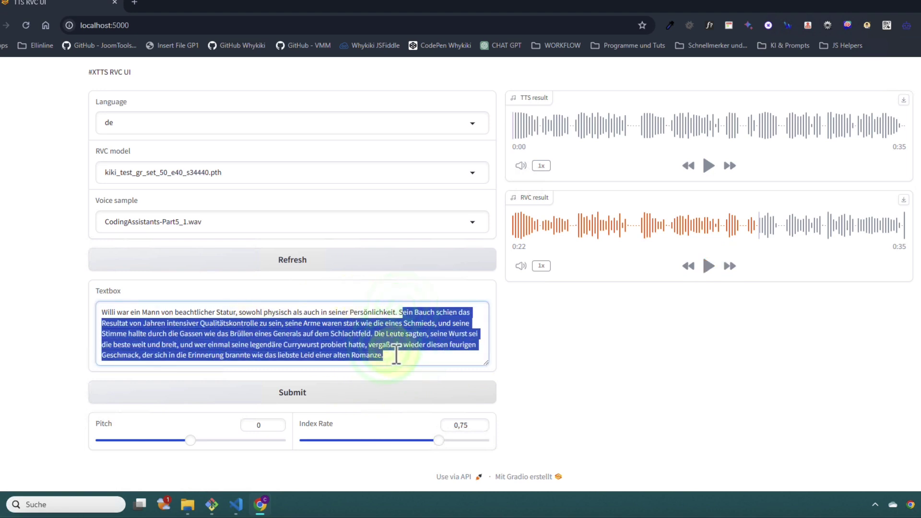
{"action": "left_click_drag", "start_coordinate": [390, 356], "coordinate": [284, 325]}
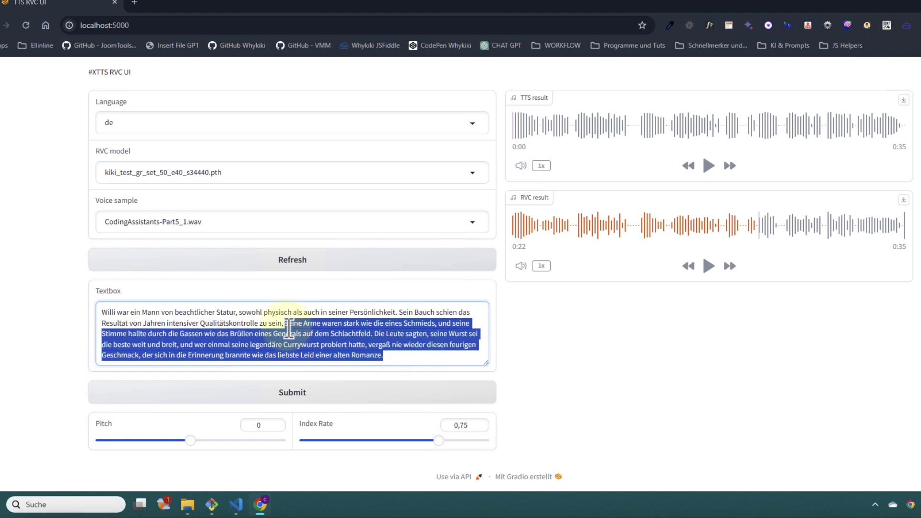
{"action": "key", "text": "BackSpace"}
{"action": "type", "text": "."}
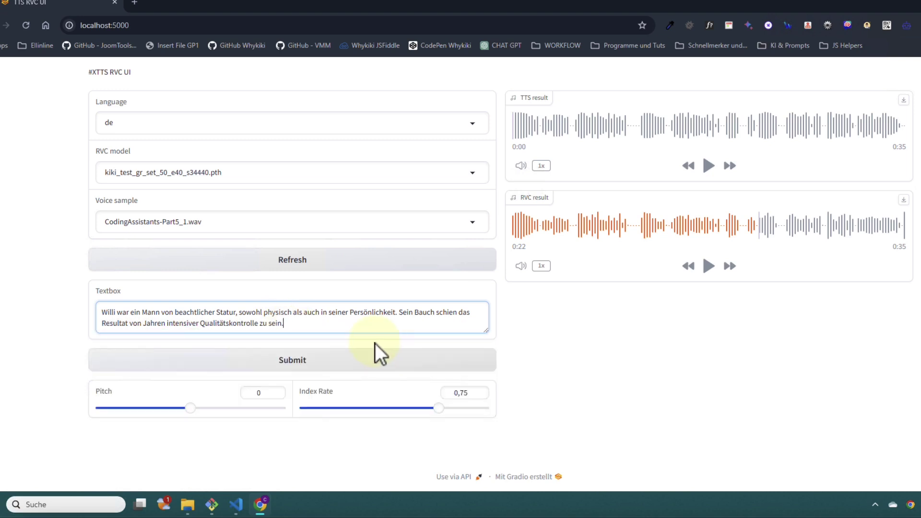
Generate the shortened text's speech with the pitch set to -2 and play the RVC result.
{"action": "left_click_drag", "start_coordinate": [191, 408], "coordinate": [176, 409]}
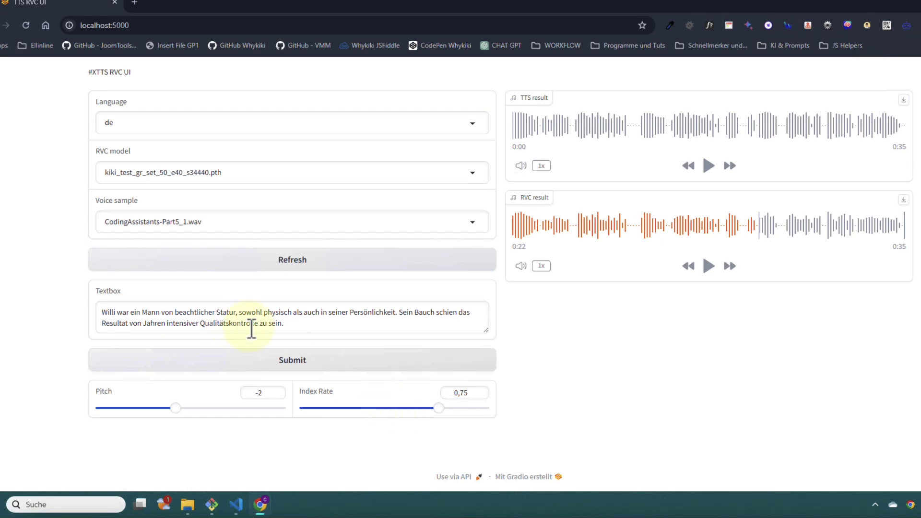
{"action": "left_click", "coordinate": [306, 360]}
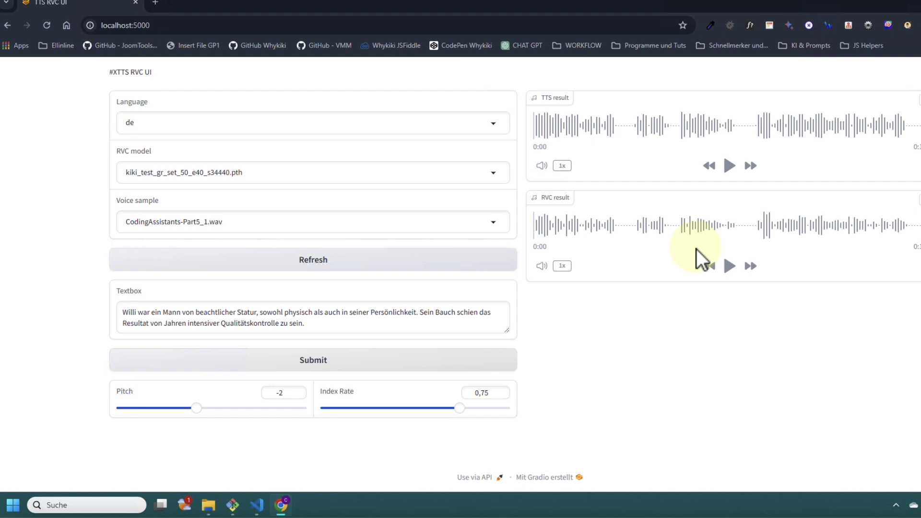
{"action": "left_click", "coordinate": [729, 266]}
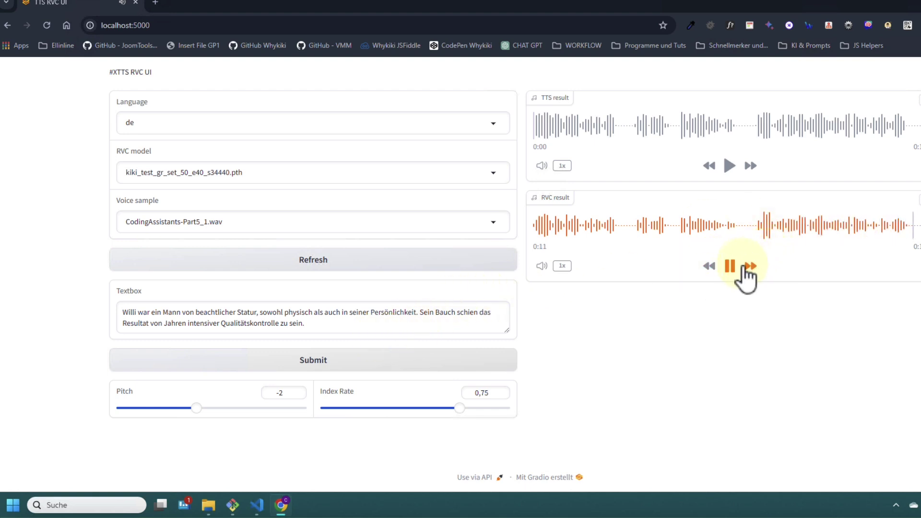
{"action": "left_click", "coordinate": [729, 267]}
Generate the speech again with the pitch set to 0 and the index rate set to 0,15.
{"action": "left_click_drag", "start_coordinate": [197, 408], "coordinate": [212, 410]}
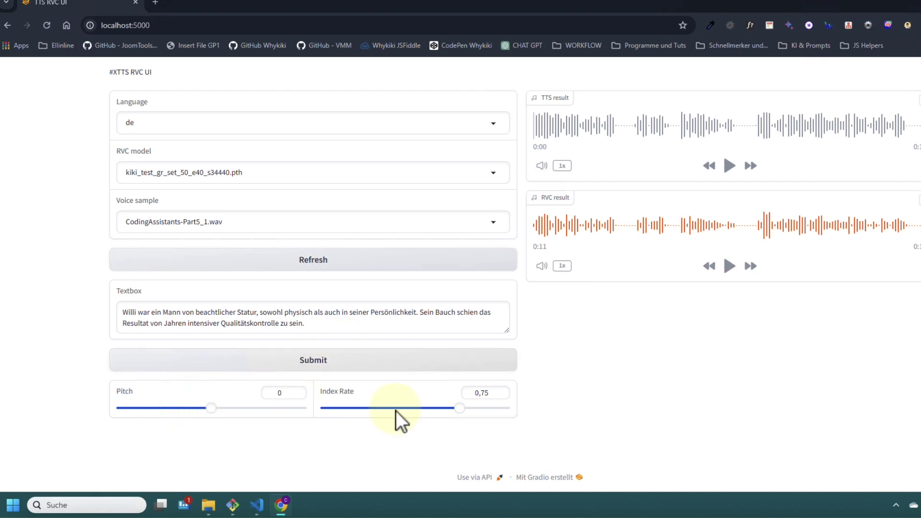
{"action": "left_click_drag", "start_coordinate": [460, 408], "coordinate": [352, 409]}
{"action": "left_click", "coordinate": [336, 358]}
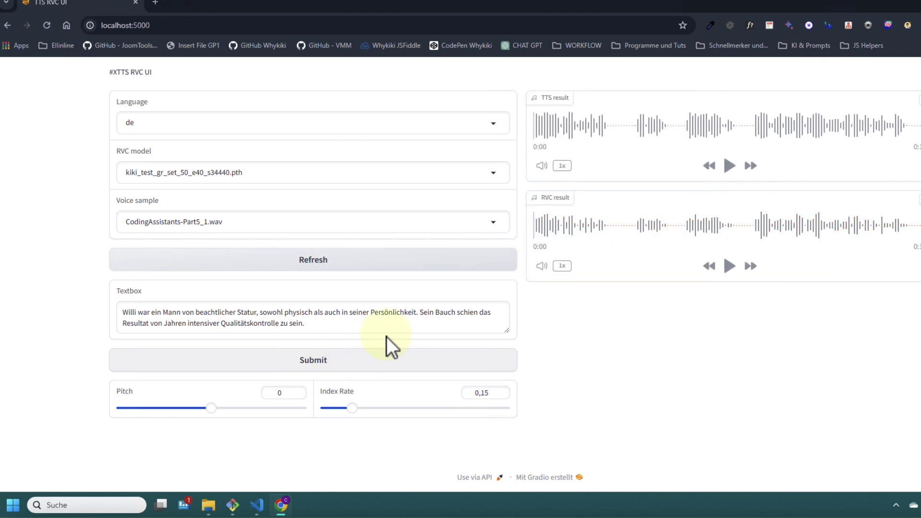
Play the RVC result and the TTS result to compare the two voices.
{"action": "left_click", "coordinate": [730, 267]}
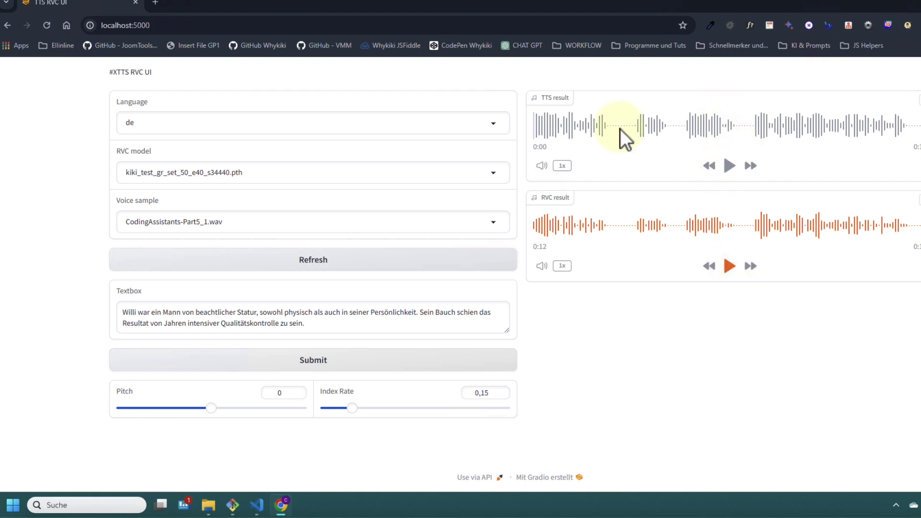
{"action": "left_click", "coordinate": [729, 165]}
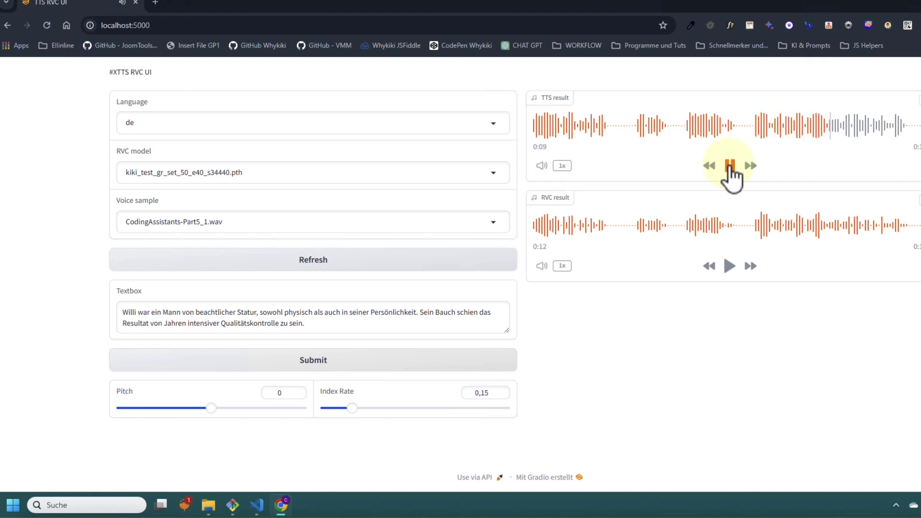
{"action": "left_click", "coordinate": [729, 166]}
Switch to File Explorer and examine the contents of the rvcs and voices folders in XTTS-RVC-UI.
{"action": "double_click", "coordinate": [174, 314]}
{"action": "triple_click", "coordinate": [176, 316]}
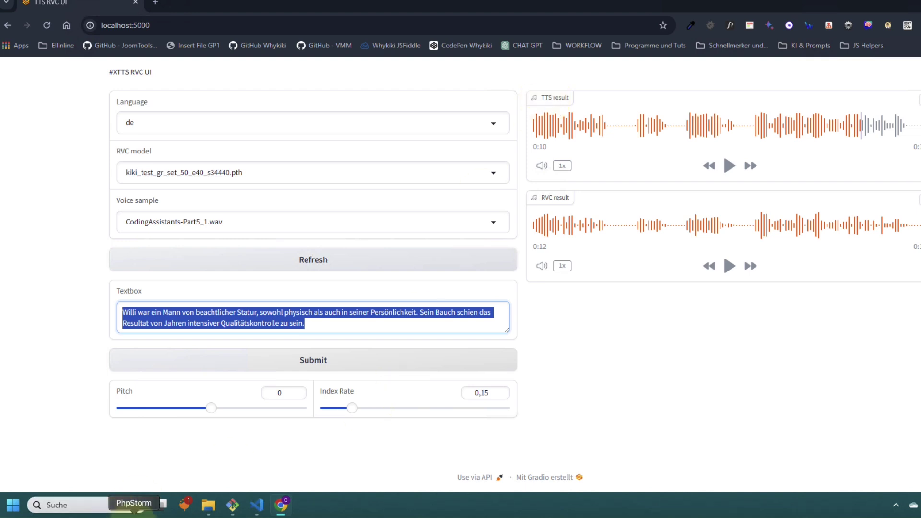
{"action": "left_click", "coordinate": [208, 505]}
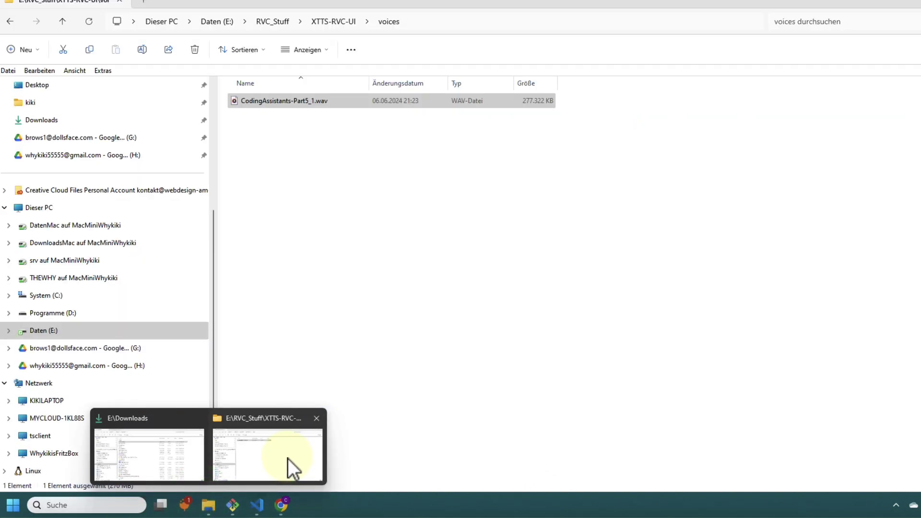
{"action": "left_click", "coordinate": [288, 459]}
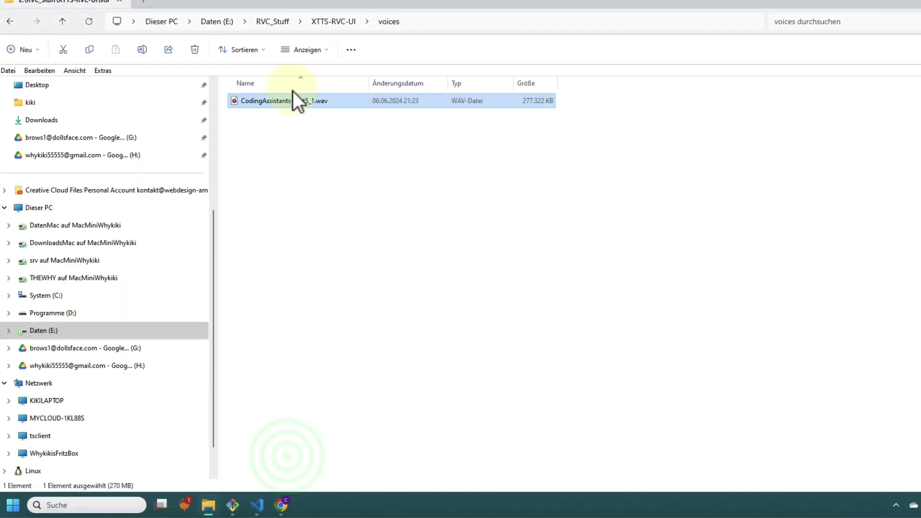
{"action": "left_click", "coordinate": [336, 20]}
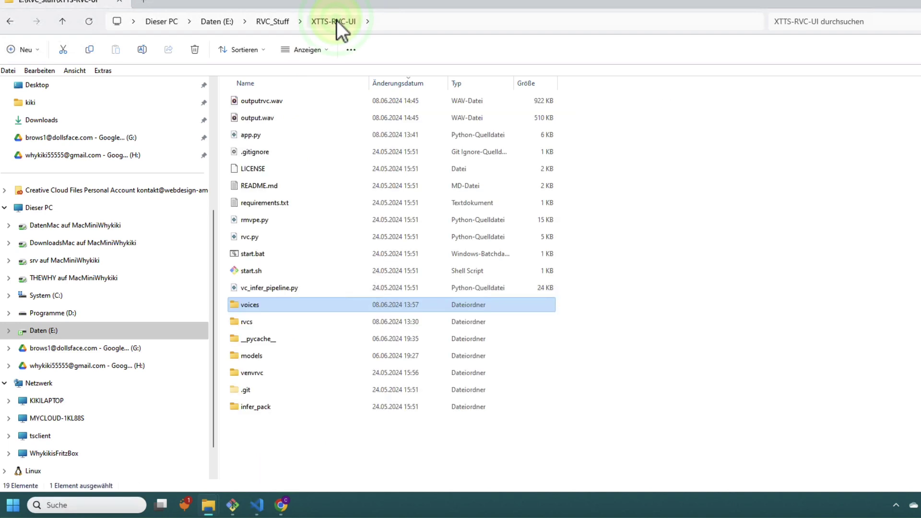
{"action": "double_click", "coordinate": [296, 322]}
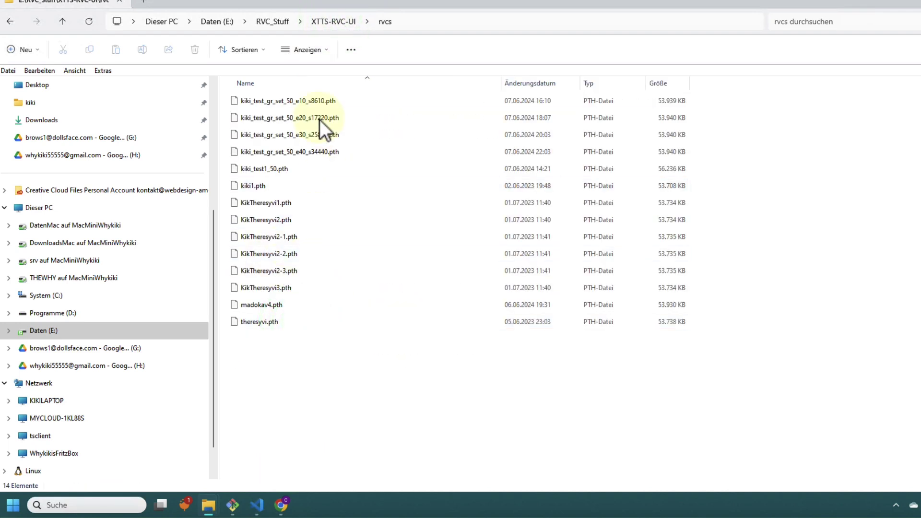
{"action": "left_click", "coordinate": [335, 25]}
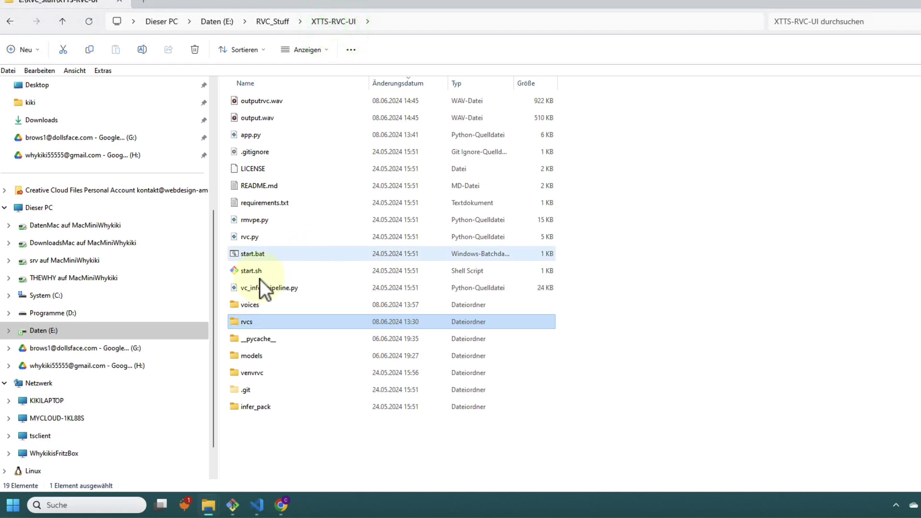
{"action": "double_click", "coordinate": [249, 303]}
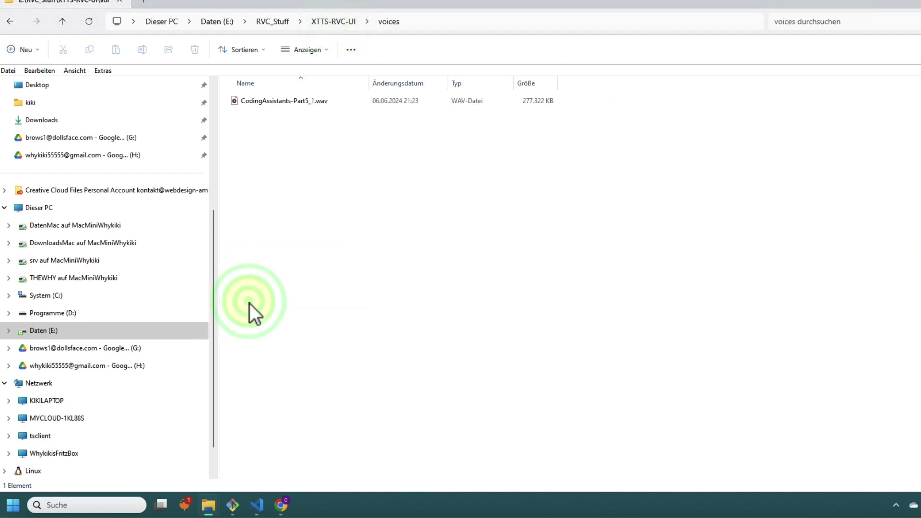
Examine the model files in the xtts subfolder of the XTTS-RVC-UI models folder.
{"action": "left_click", "coordinate": [338, 24]}
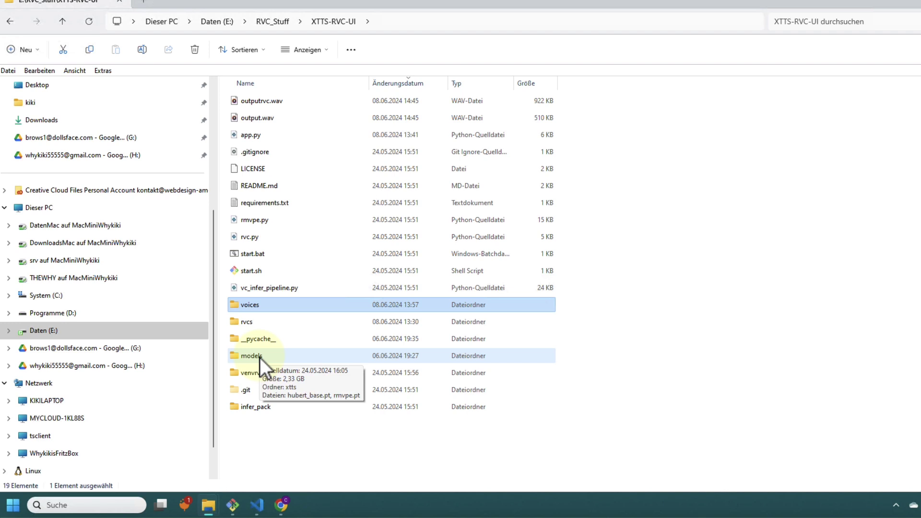
{"action": "double_click", "coordinate": [260, 358]}
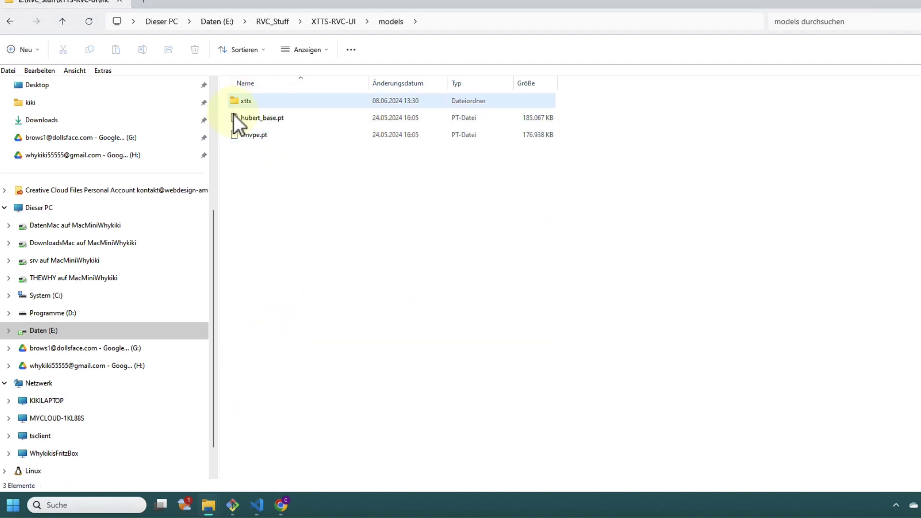
{"action": "double_click", "coordinate": [256, 100]}
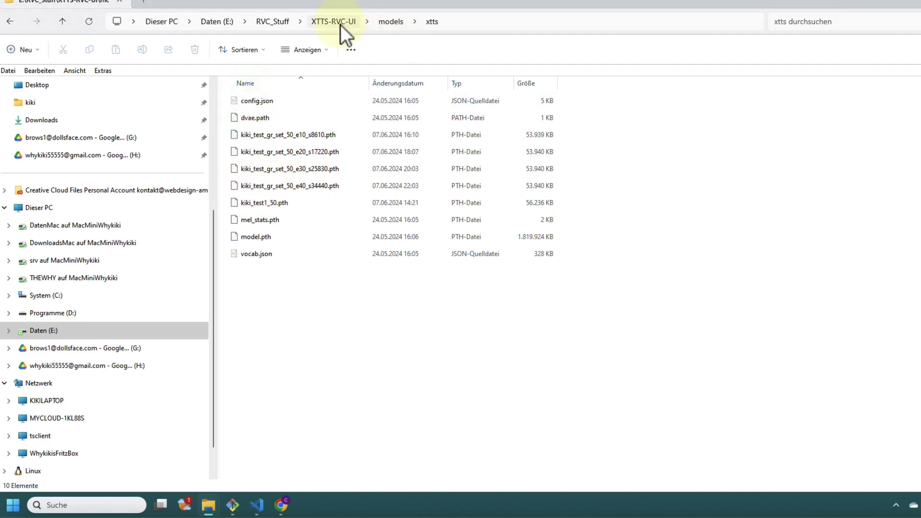
Switch back to Chrome, generate the speech with the index rate set to 0,95, and play the new RVC result.
{"action": "mouse_move", "coordinate": [284, 507]}
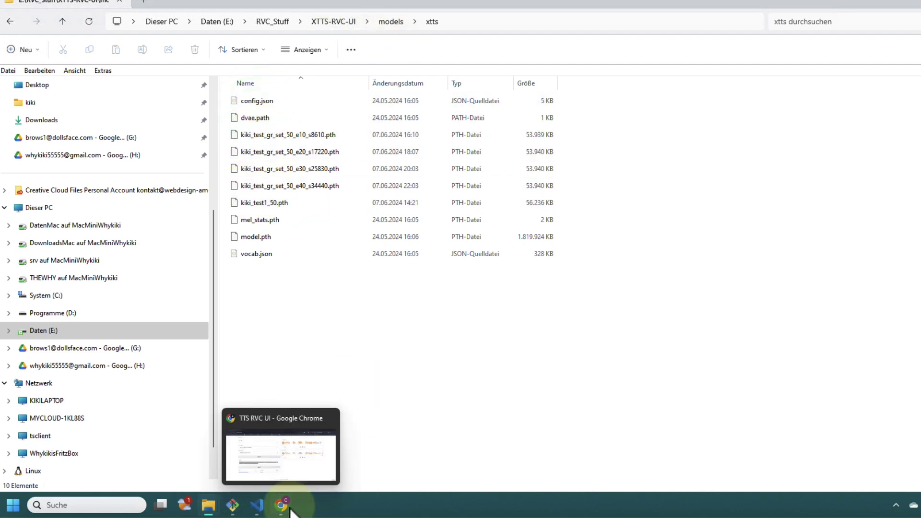
{"action": "left_click", "coordinate": [285, 467]}
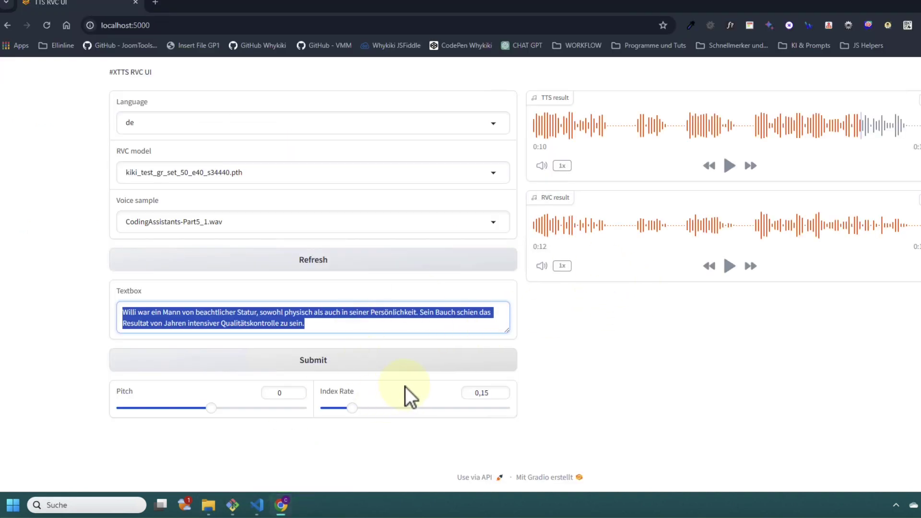
{"action": "left_click_drag", "start_coordinate": [354, 409], "coordinate": [495, 409]}
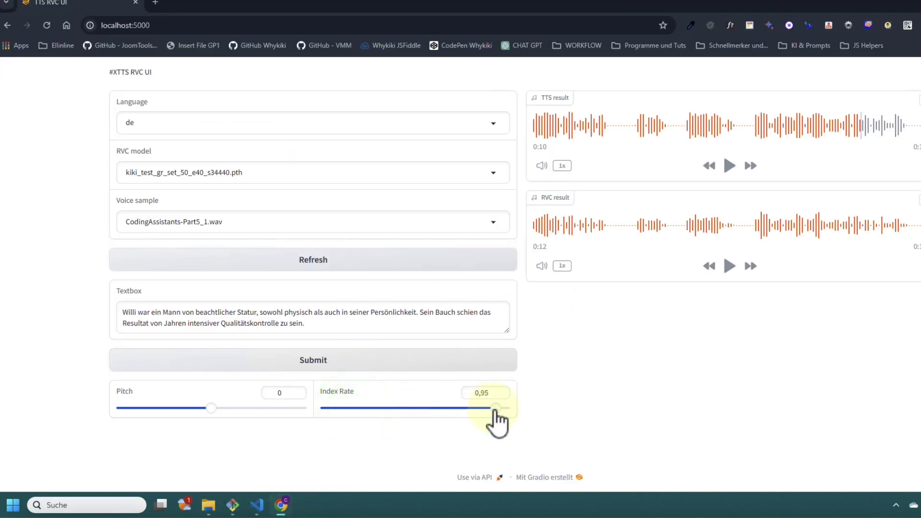
{"action": "left_click", "coordinate": [729, 267]}
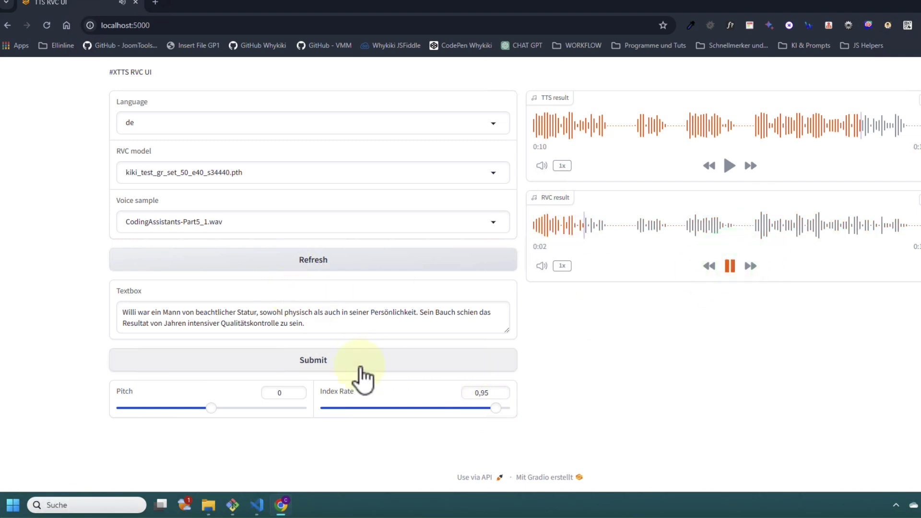
{"action": "left_click", "coordinate": [360, 364]}
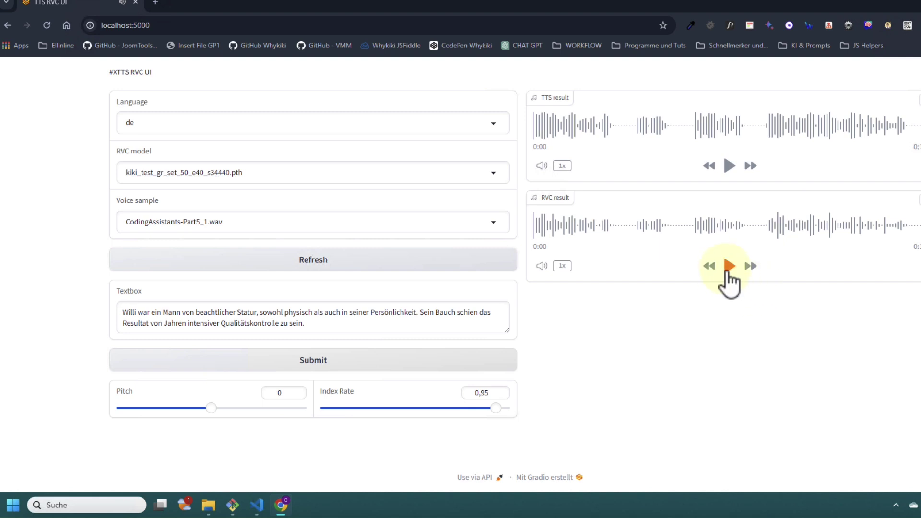
{"action": "left_click", "coordinate": [730, 266]}
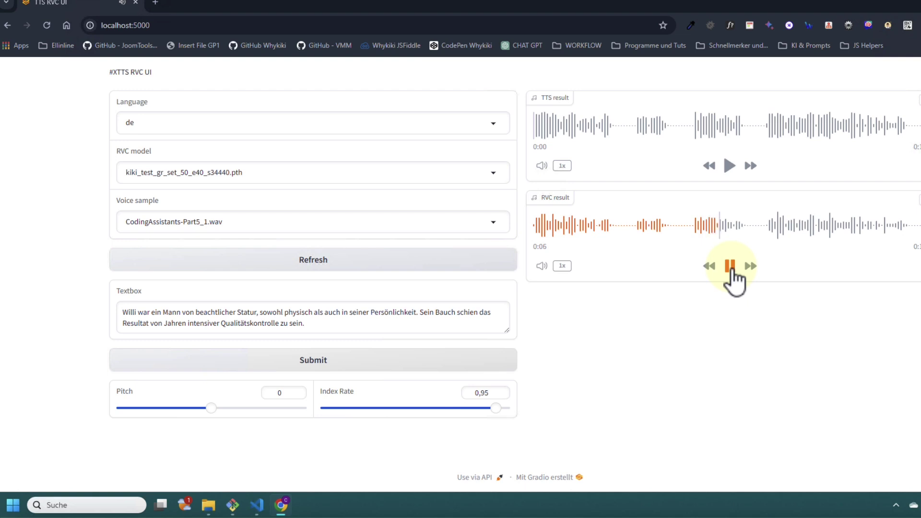
{"action": "left_click", "coordinate": [730, 267]}
Generate the speech with the RVC model kiki_test_gr_set_50_e10_s8610.pth and play the RVC result.
{"action": "left_click", "coordinate": [269, 179]}
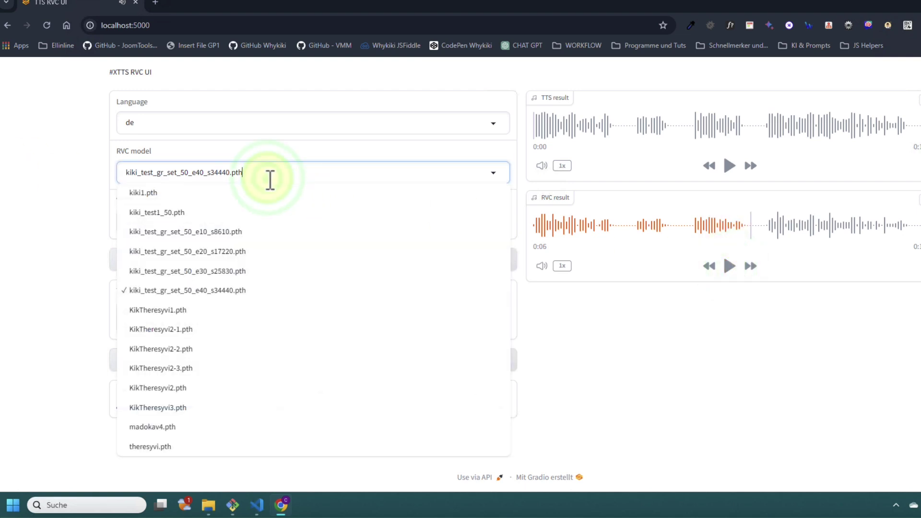
{"action": "left_click", "coordinate": [179, 232]}
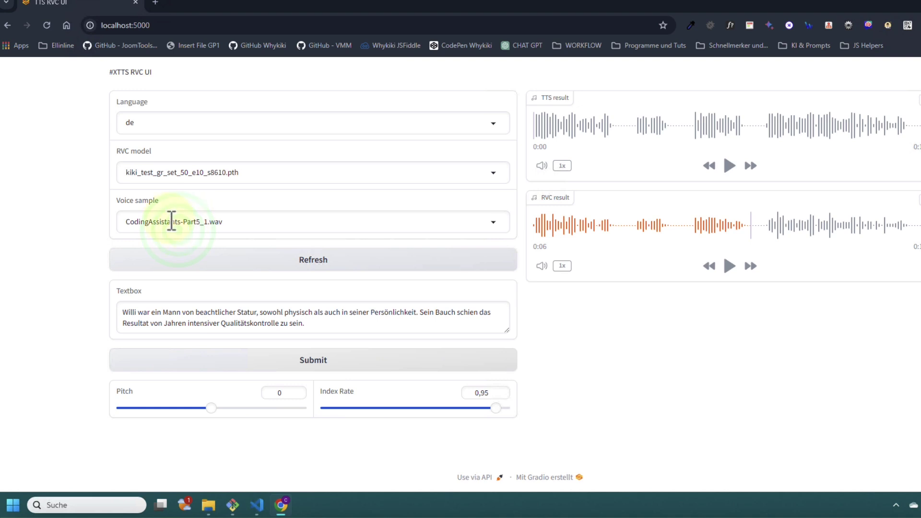
{"action": "left_click", "coordinate": [320, 364]}
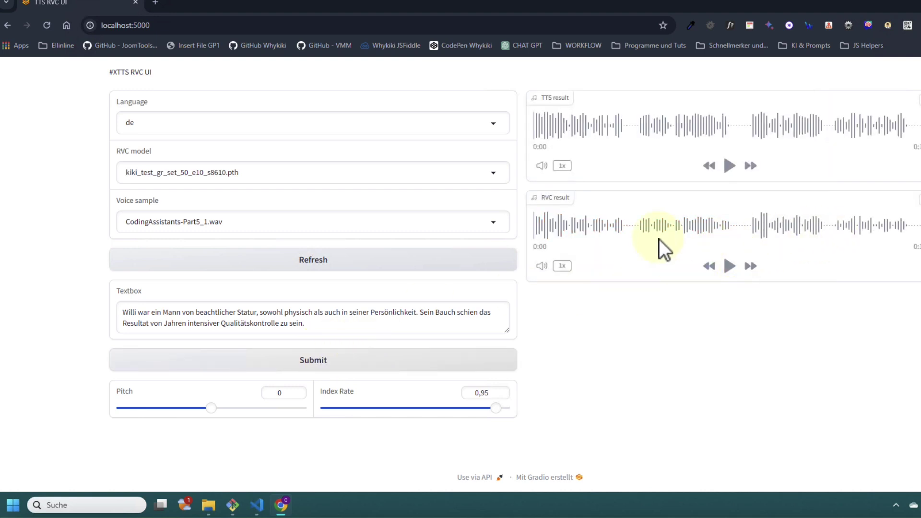
{"action": "left_click", "coordinate": [730, 266]}
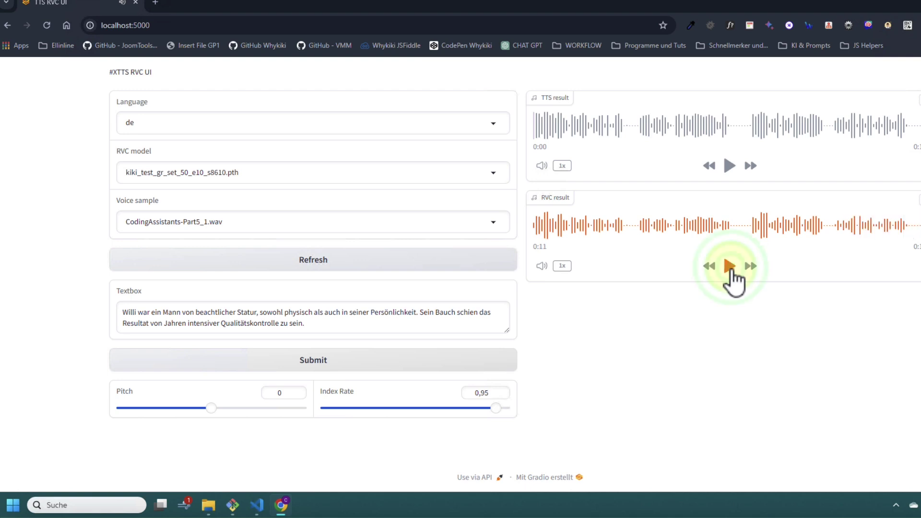
Generate the speech with the RVC model kiki_test_gr_set_50_e40_s34440.pth and play the RVC result.
{"action": "left_click", "coordinate": [249, 174]}
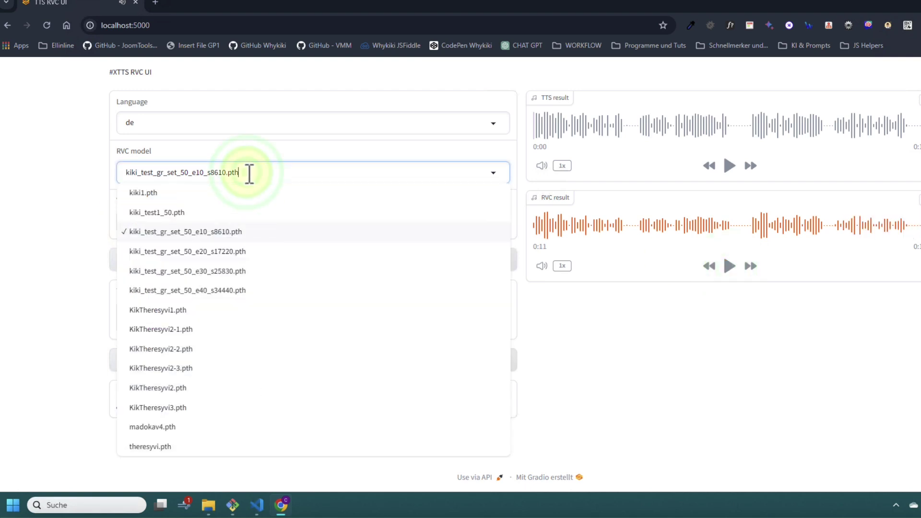
{"action": "left_click", "coordinate": [192, 292]}
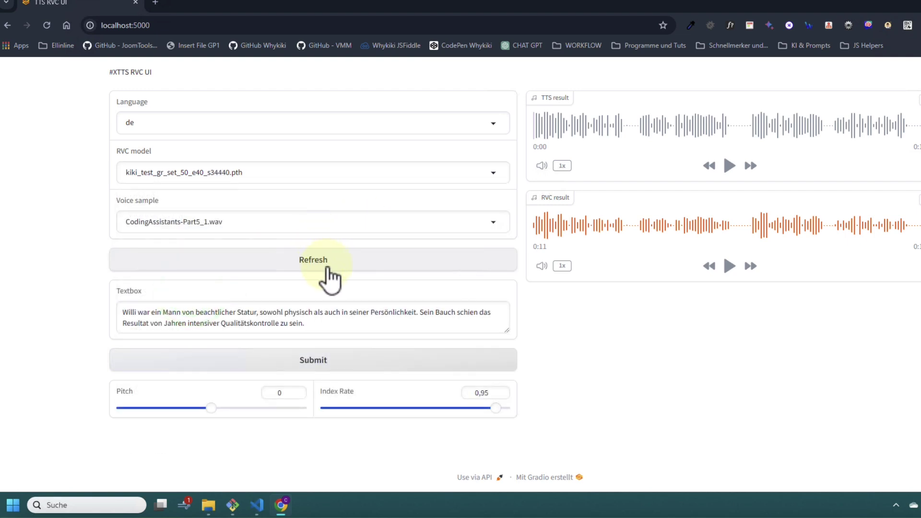
{"action": "left_click", "coordinate": [332, 359]}
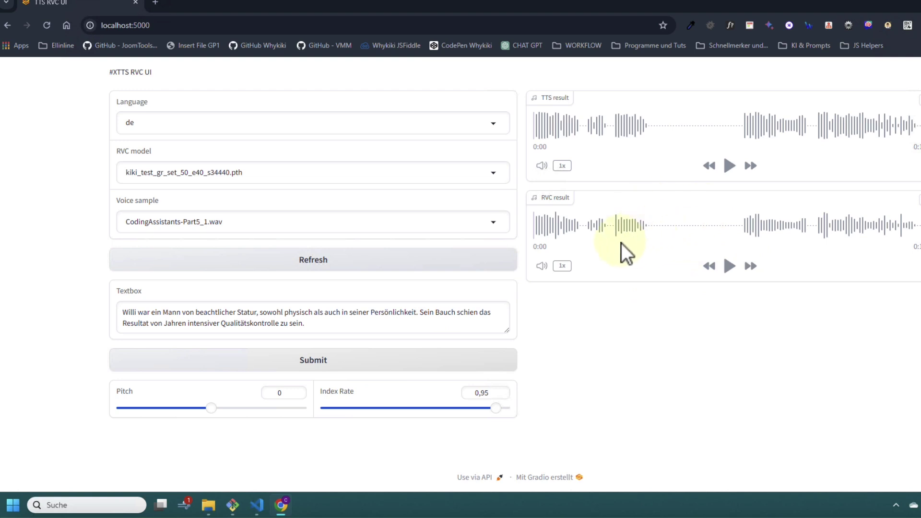
{"action": "left_click", "coordinate": [729, 267]}
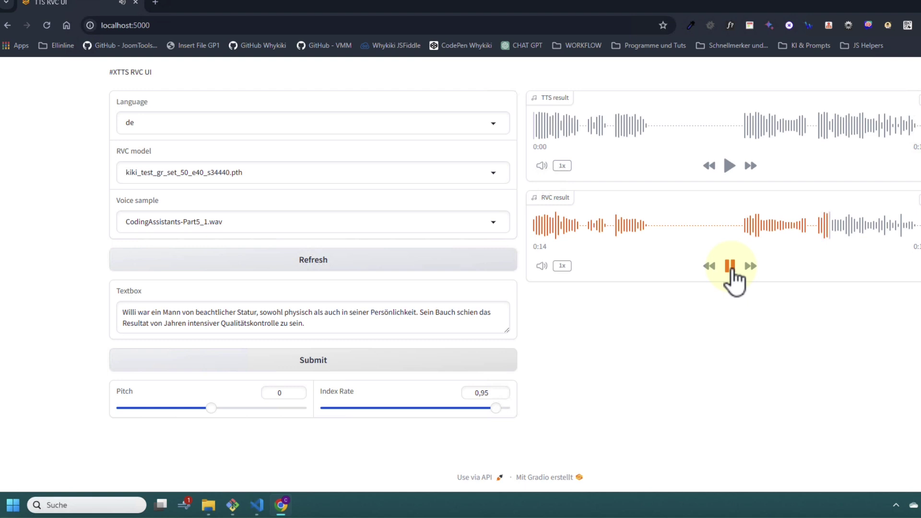
{"action": "left_click", "coordinate": [730, 267]}
Generate the speech with the index rate set to 0,5 and play the RVC result.
{"action": "left_click", "coordinate": [415, 408]}
{"action": "left_click", "coordinate": [317, 362]}
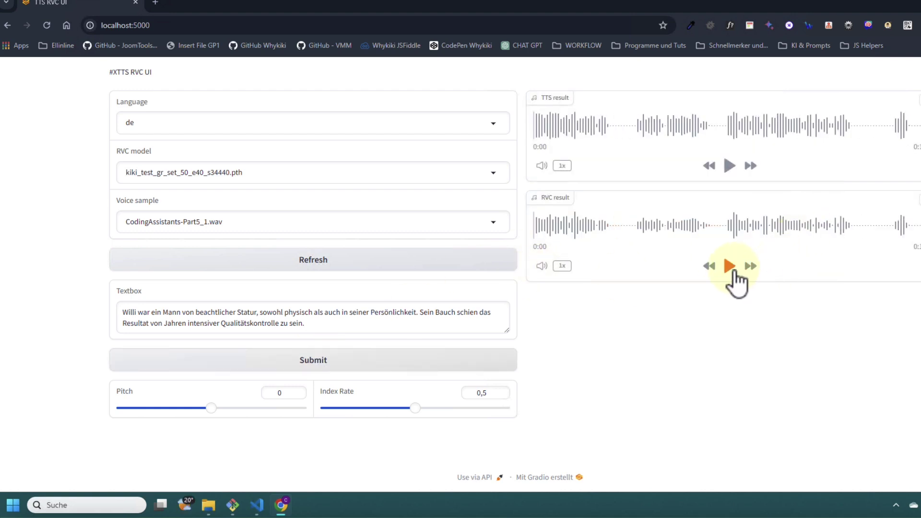
{"action": "left_click", "coordinate": [730, 266]}
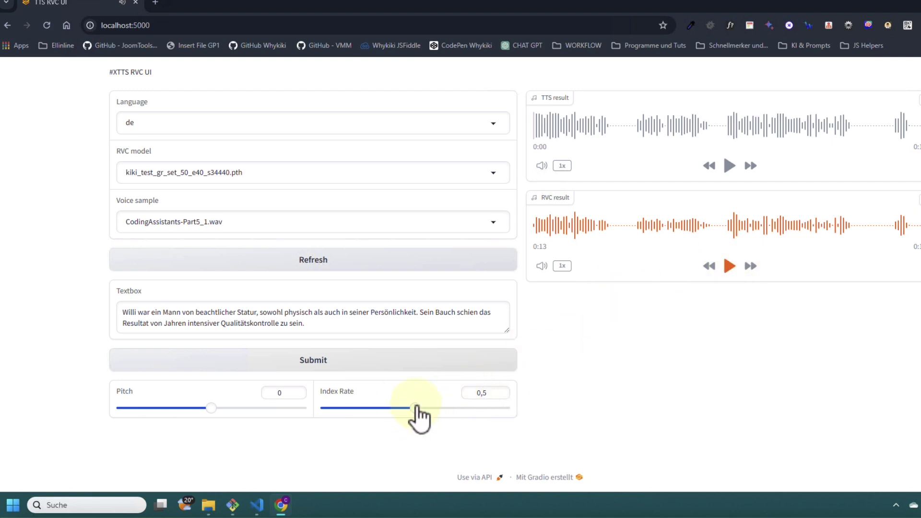
Set the index rate to 0,75, refresh the model lists, and select the RVC model kiki_test_gr_set_50_e20_s17220.pth.
{"action": "left_click_drag", "start_coordinate": [415, 408], "coordinate": [459, 407]}
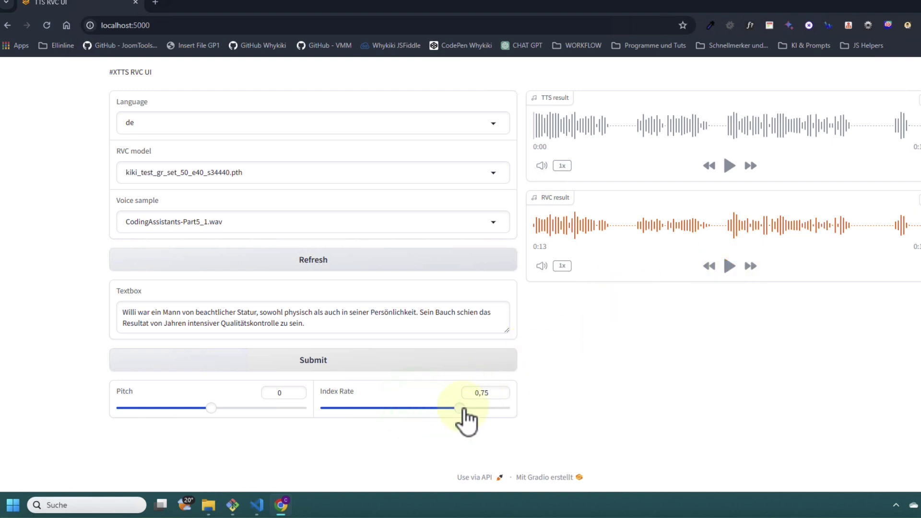
{"action": "left_click", "coordinate": [214, 173]}
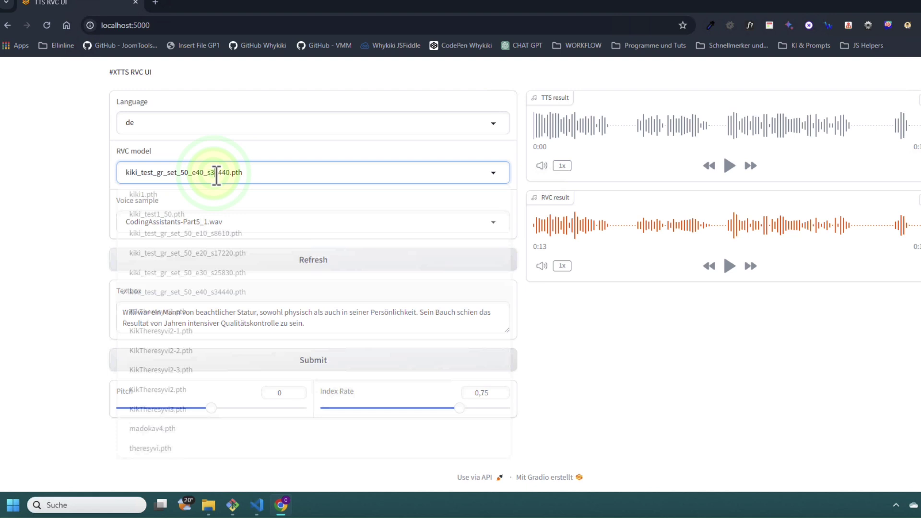
{"action": "left_click", "coordinate": [211, 250]}
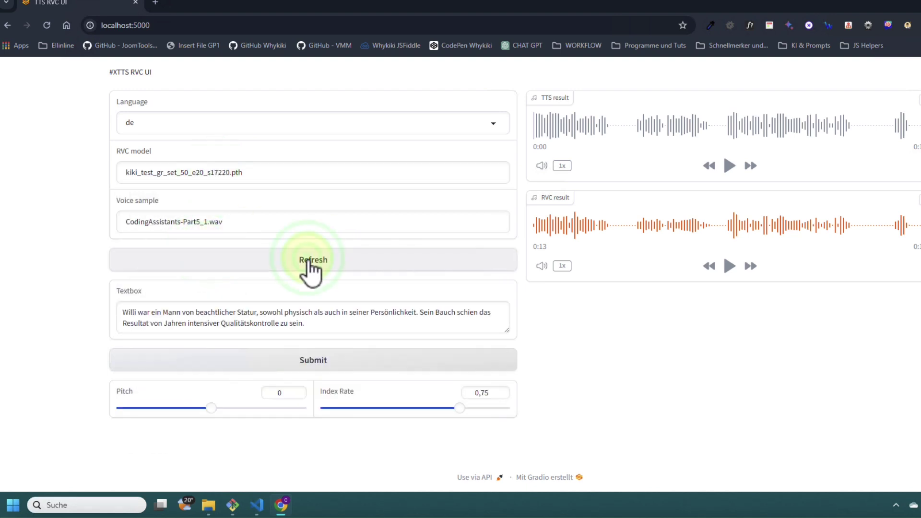
{"action": "left_click", "coordinate": [307, 262]}
{"action": "left_click", "coordinate": [266, 173]}
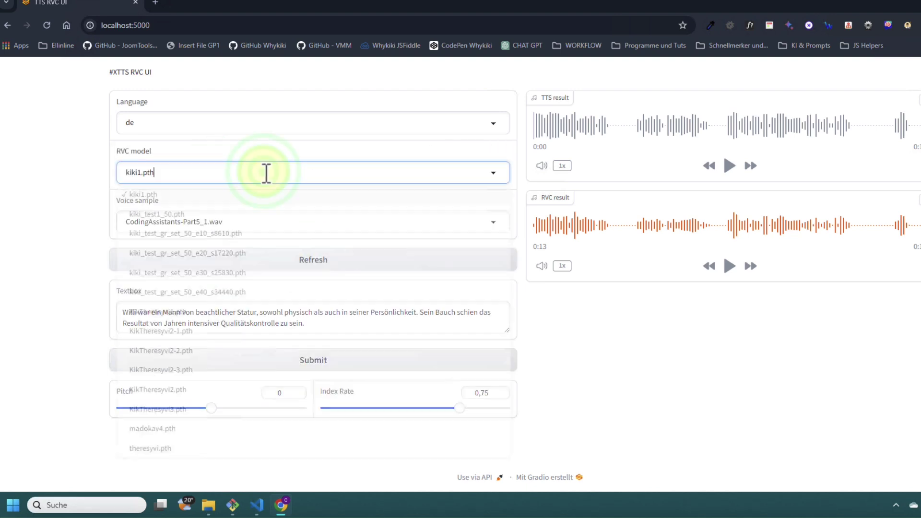
{"action": "left_click", "coordinate": [219, 253]}
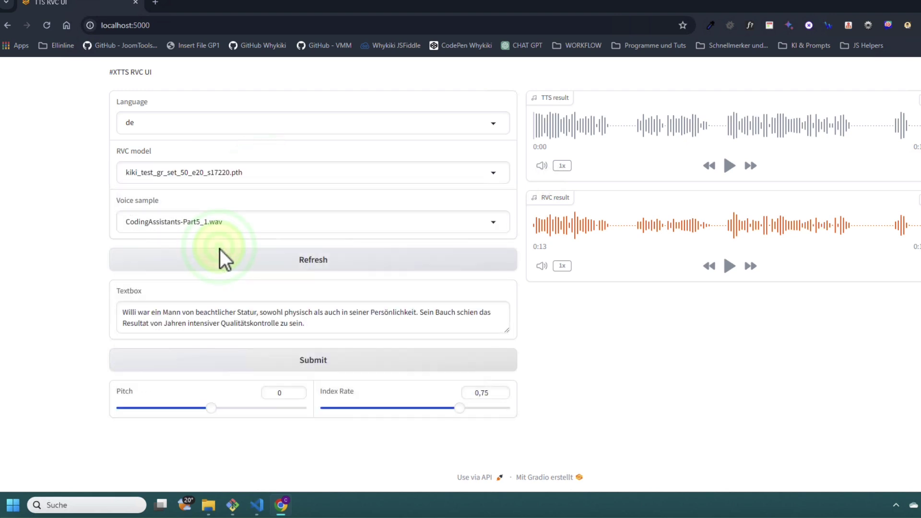
Generate the speech with the selected e20 model and play part of the RVC result.
{"action": "left_click", "coordinate": [325, 364]}
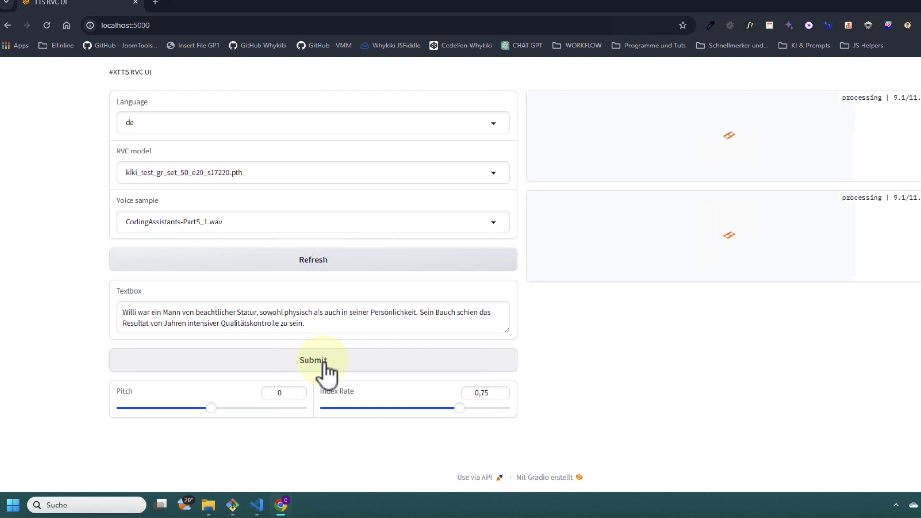
{"action": "left_click", "coordinate": [730, 266]}
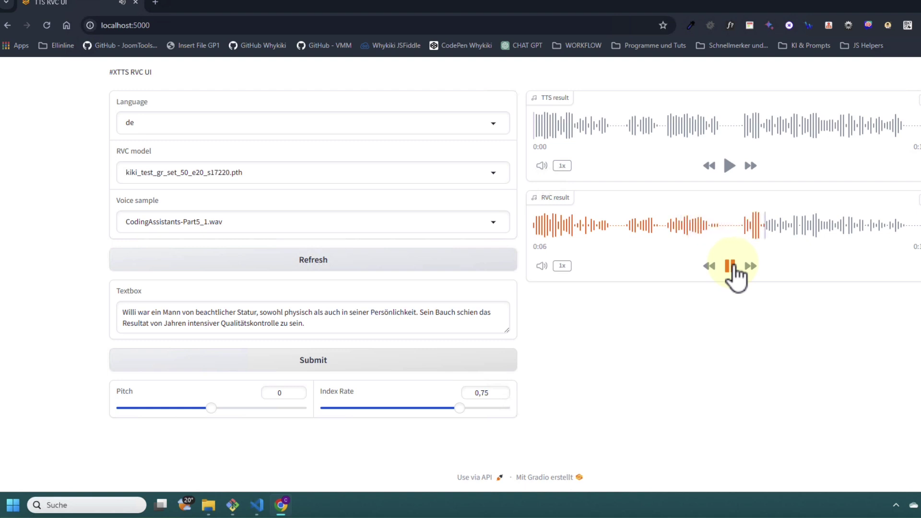
{"action": "left_click", "coordinate": [730, 267]}
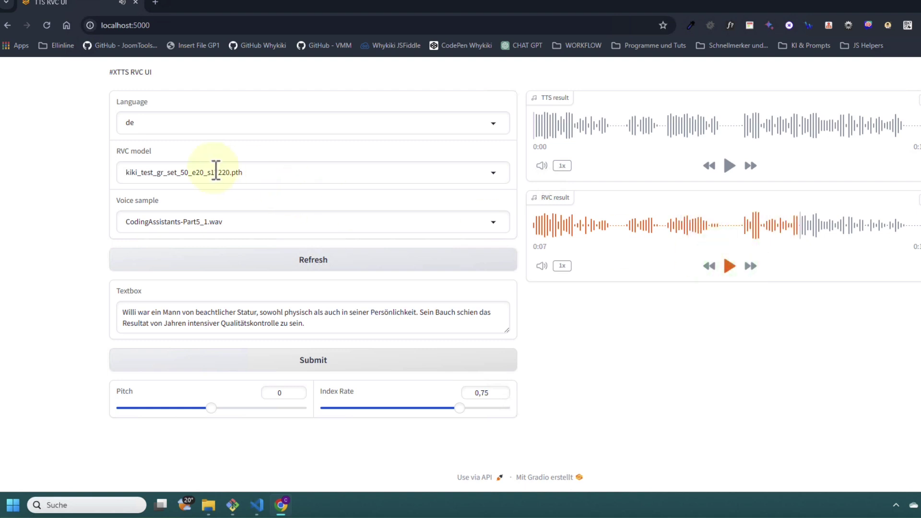